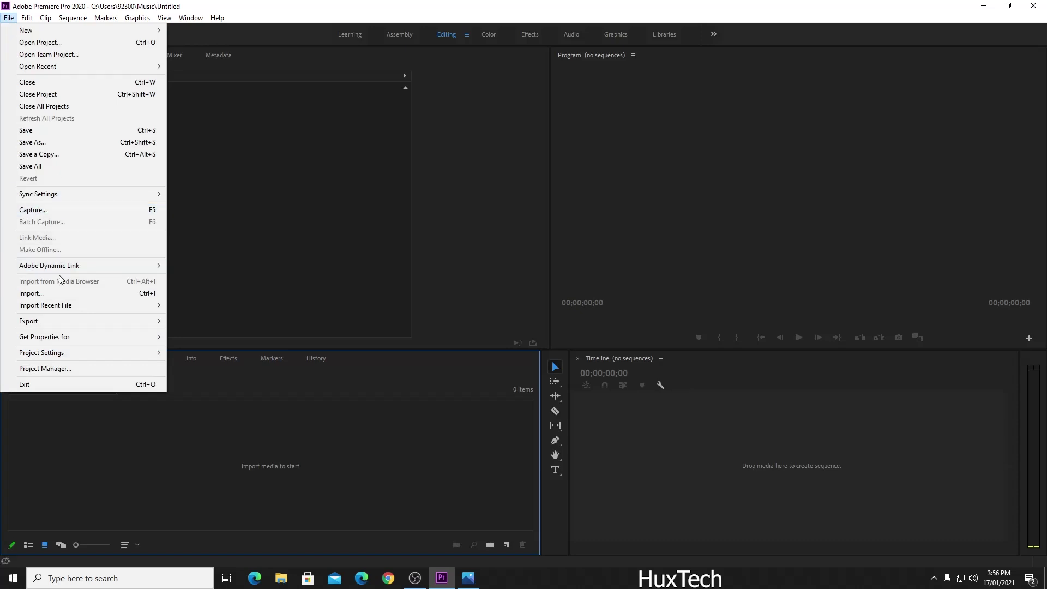
# Import the C0191.MP4 video and create a new sequence from it in the timeline.
pyautogui.doubleClick(356, 121)
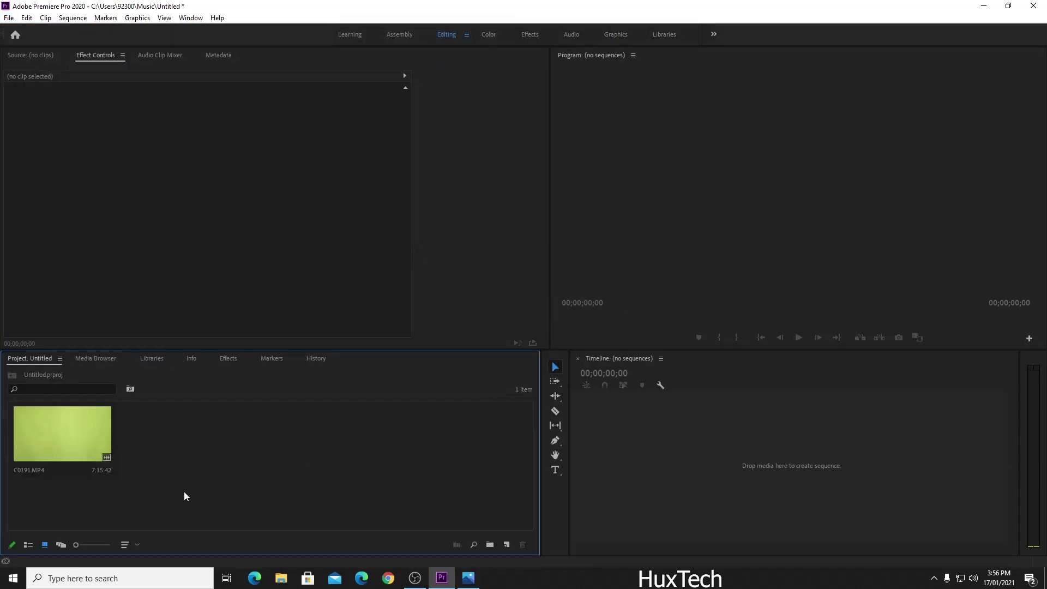
pyautogui.click(28, 437)
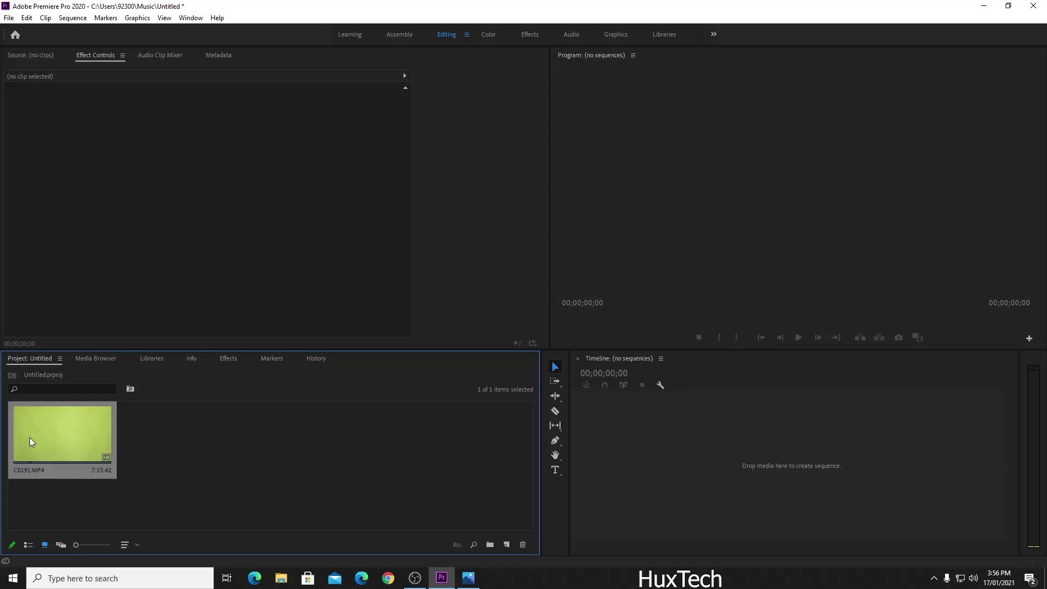
pyautogui.moveTo(32, 442); pyautogui.dragTo(621, 432)
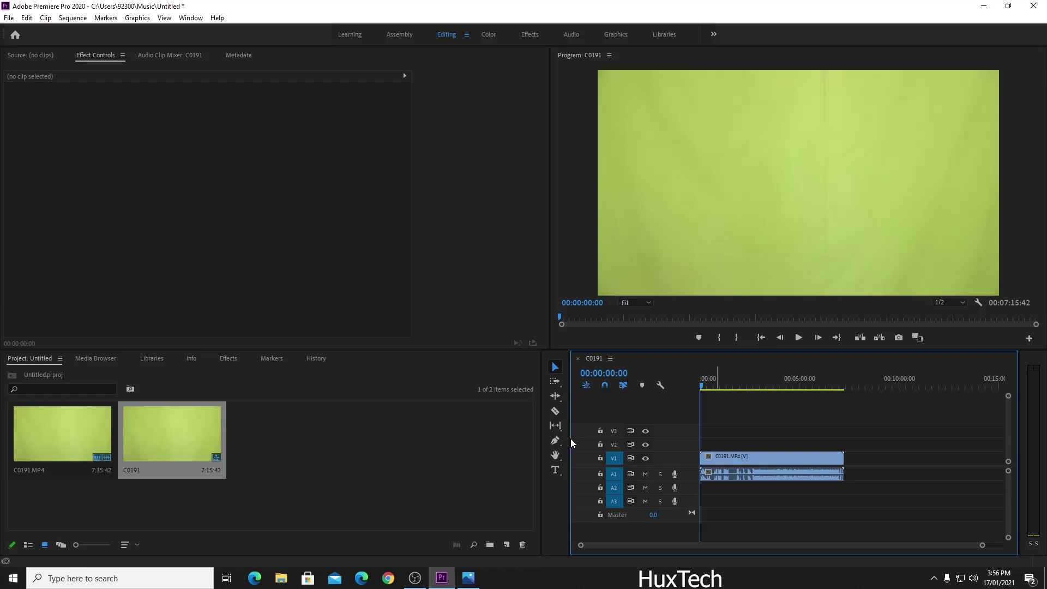
# Split the C0191.MP4 clip at about 2:38 and again near its end at about 7:00.
pyautogui.moveTo(533, 428); pyautogui.dragTo(434, 446)
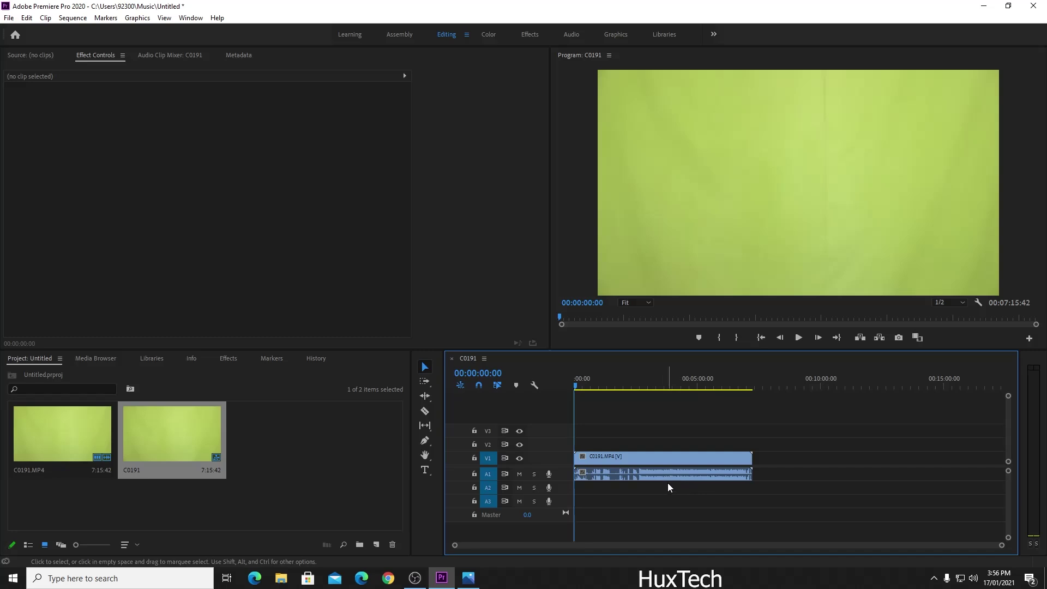
pyautogui.press('=')
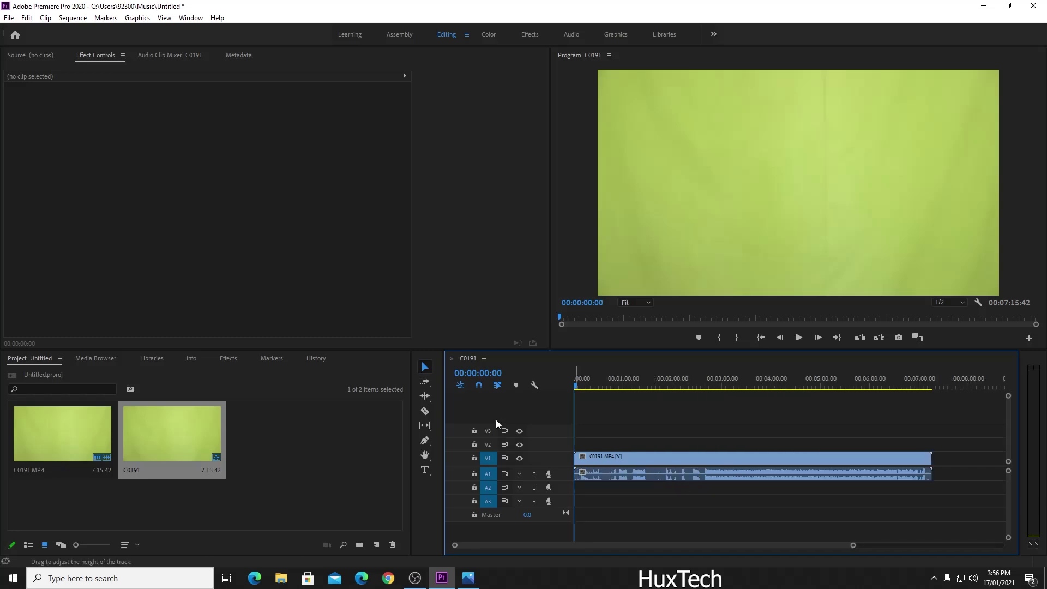
pyautogui.click(425, 411)
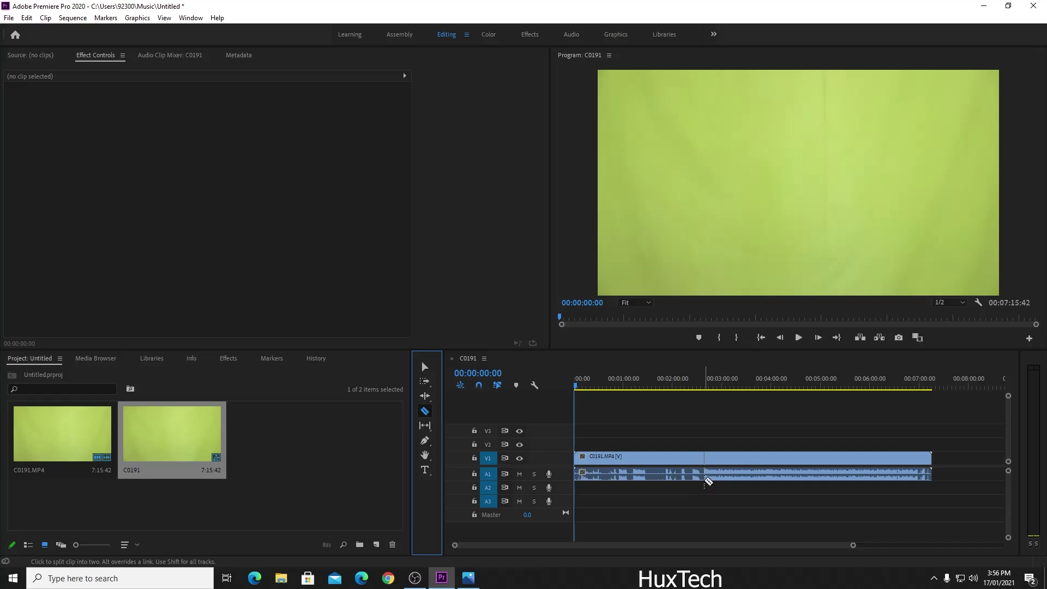
pyautogui.click(704, 478)
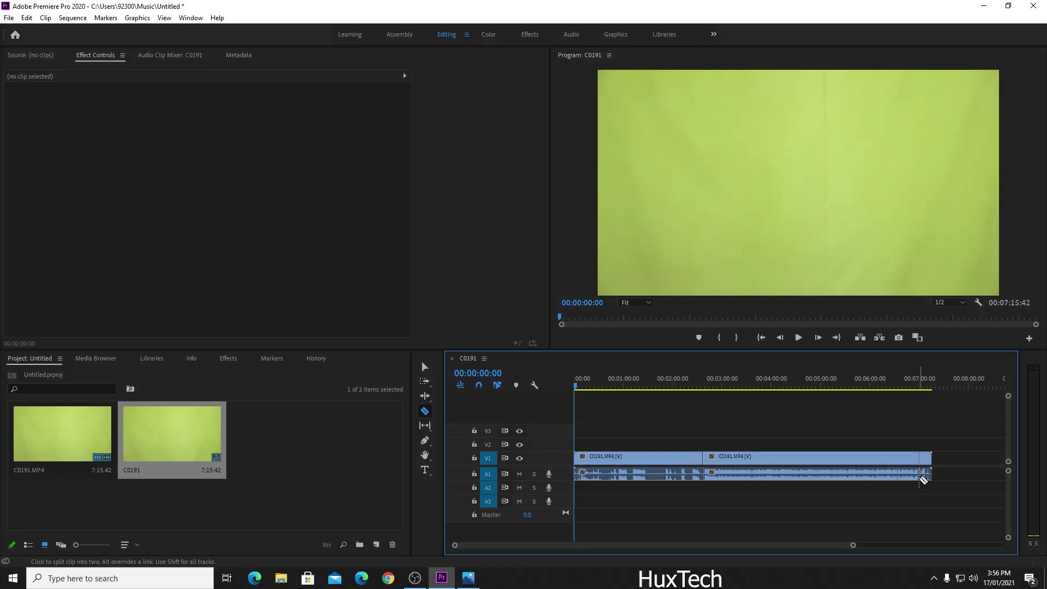
# Delete the cut-off opening and closing sections and move the remaining middle section to the start of the sequence.
pyautogui.click(425, 366)
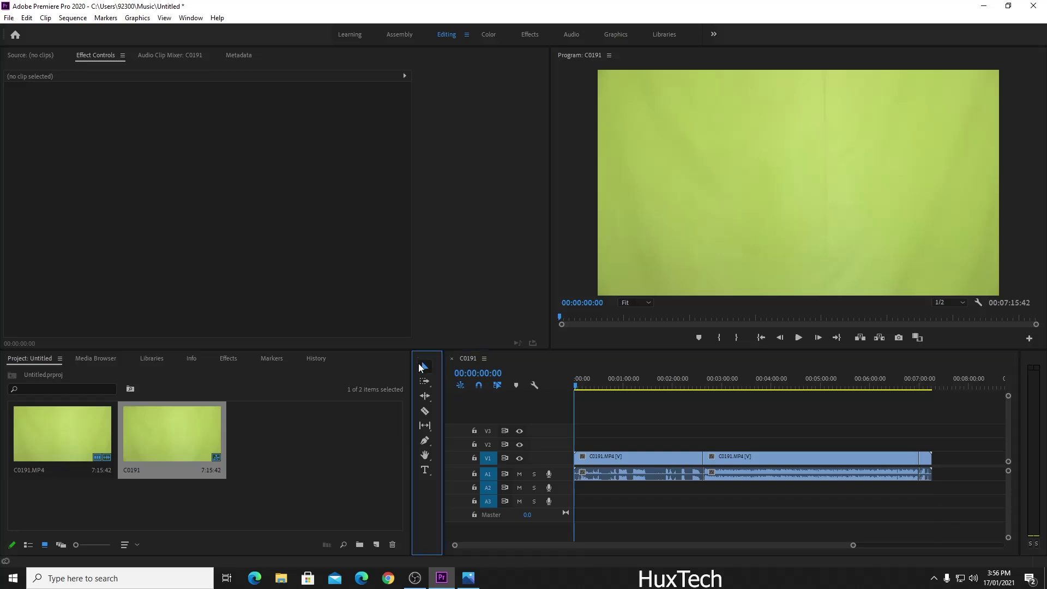
pyautogui.click(631, 454)
pyautogui.press('Delete')
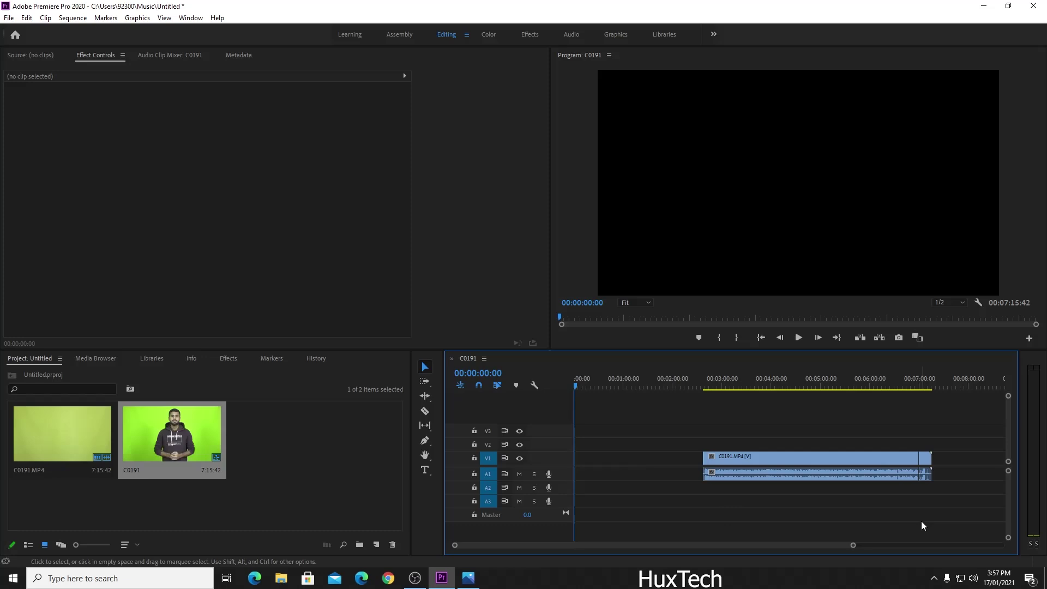
pyautogui.moveTo(925, 460); pyautogui.dragTo(626, 467)
pyautogui.click(641, 501)
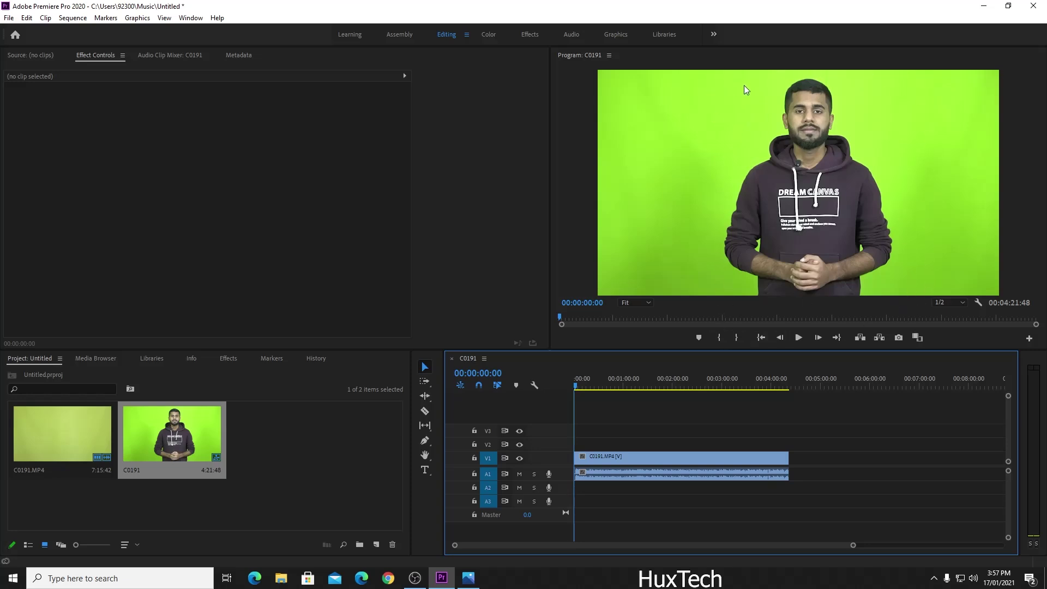
# Apply the Ultra Key keying effect to the C0191.MP4 clip in the timeline.
pyautogui.click(219, 362)
pyautogui.click(9, 442)
pyautogui.click(9, 442)
pyautogui.click(9, 431)
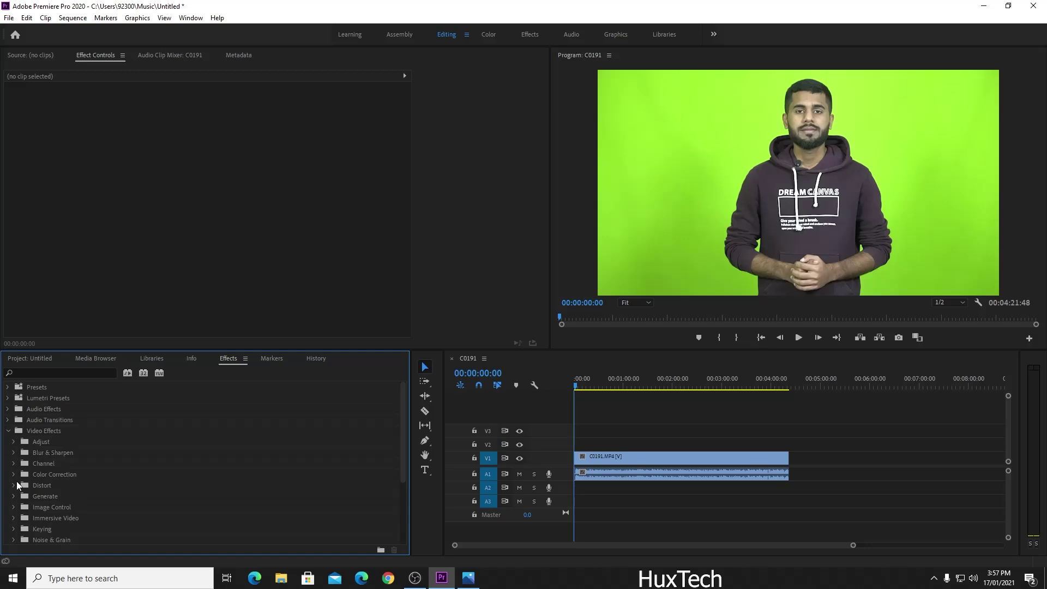
pyautogui.click(21, 528)
pyautogui.scroll(-1, 34, 498)
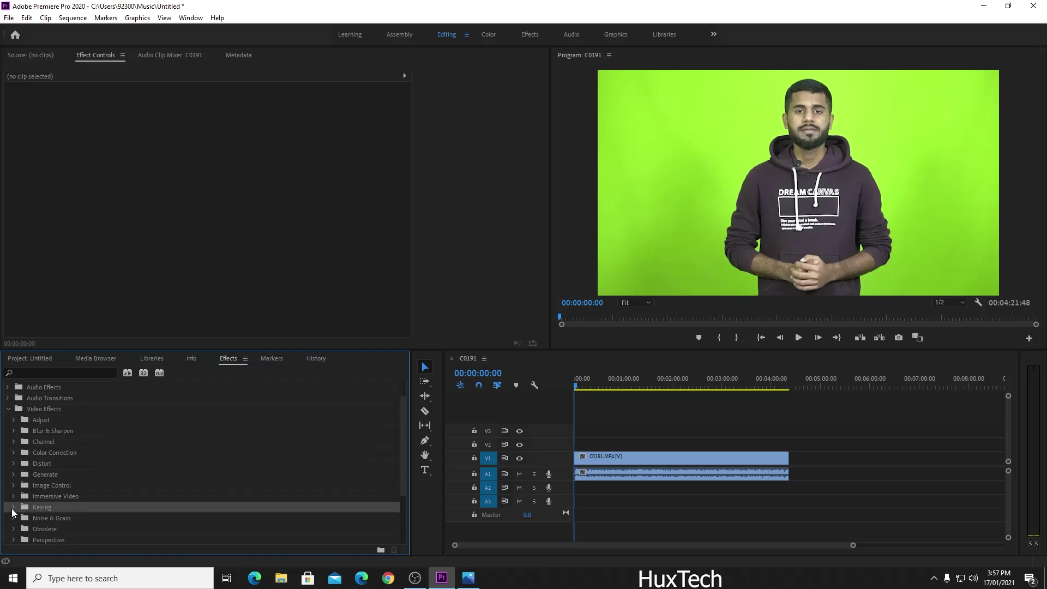
pyautogui.click(14, 507)
pyautogui.scroll(-3, 76, 540)
pyautogui.moveTo(64, 528); pyautogui.dragTo(612, 454)
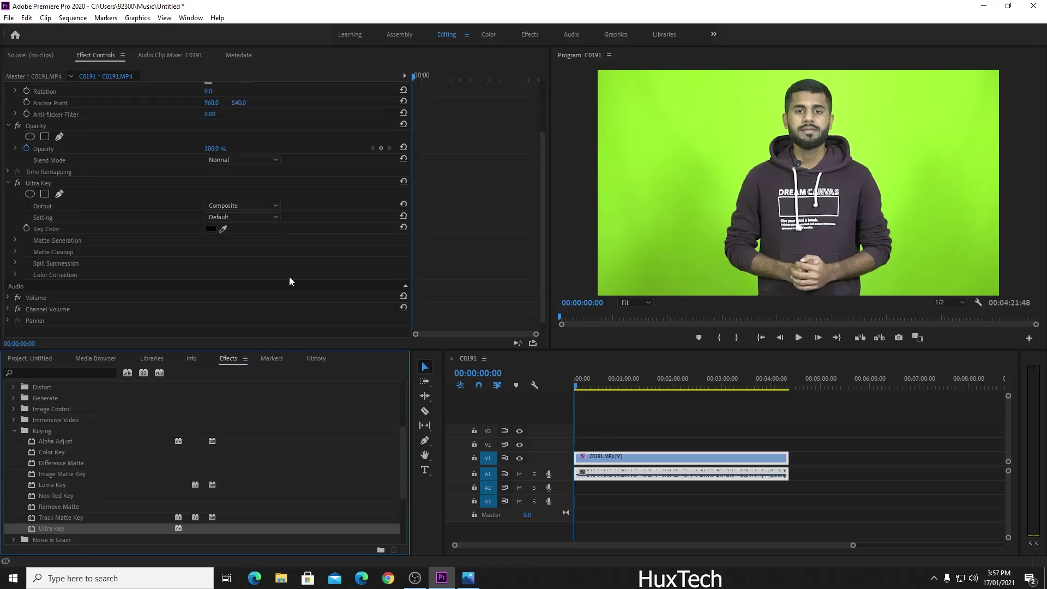
# Sample the green backdrop as the Ultra Key color and set the Matte Generation Pedestal to 100.
pyautogui.moveTo(228, 229); pyautogui.dragTo(685, 215)
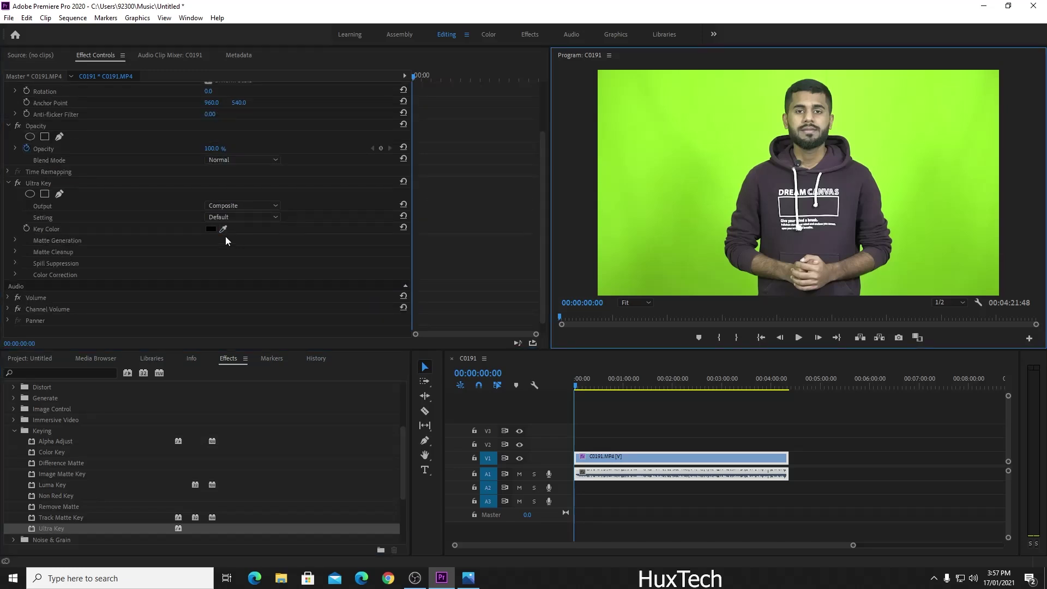
pyautogui.moveTo(223, 231); pyautogui.dragTo(676, 164)
pyautogui.click(15, 240)
pyautogui.click(211, 297)
pyautogui.write('100')
pyautogui.press('Return')
# Set the Ultra Key Transparency to 34 and Shadow to 52, and resample the key color from the backdrop's lower corner.
pyautogui.moveTo(209, 251); pyautogui.dragTo(221, 251)
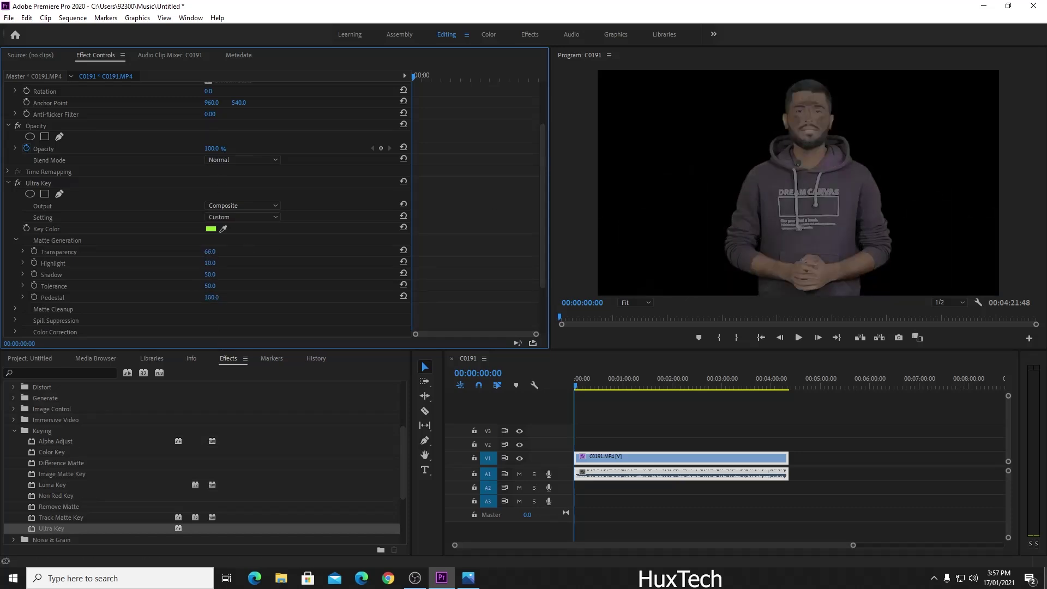
pyautogui.moveTo(214, 251)
pyautogui.mouseDown()
pyautogui.moveTo(193, 252)
pyautogui.moveTo(215, 252)
pyautogui.mouseUp()
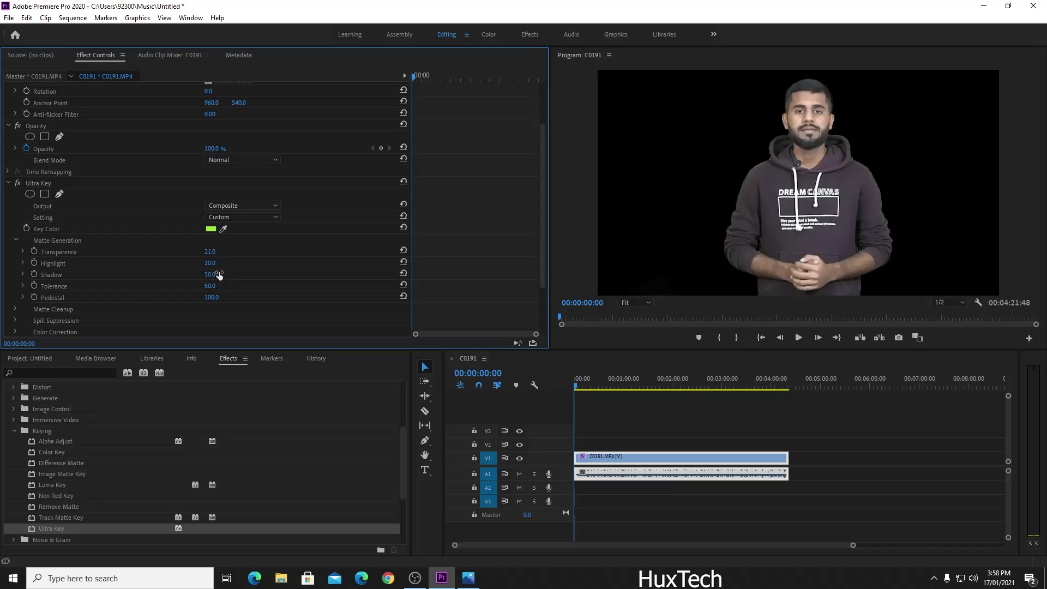
pyautogui.click(219, 274)
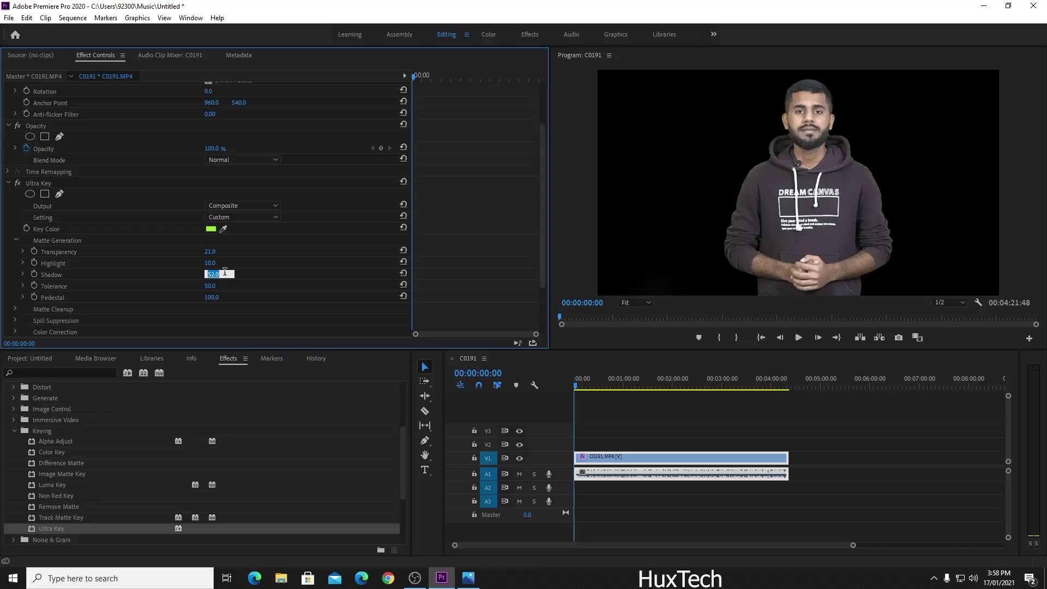
pyautogui.click(214, 251)
pyautogui.press('Up')
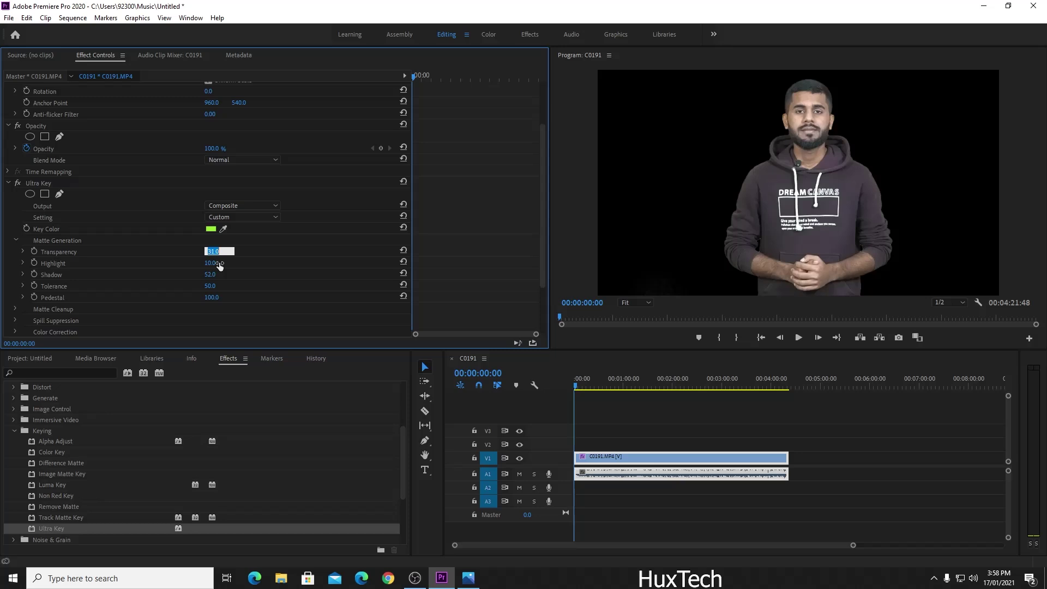
pyautogui.press('Return')
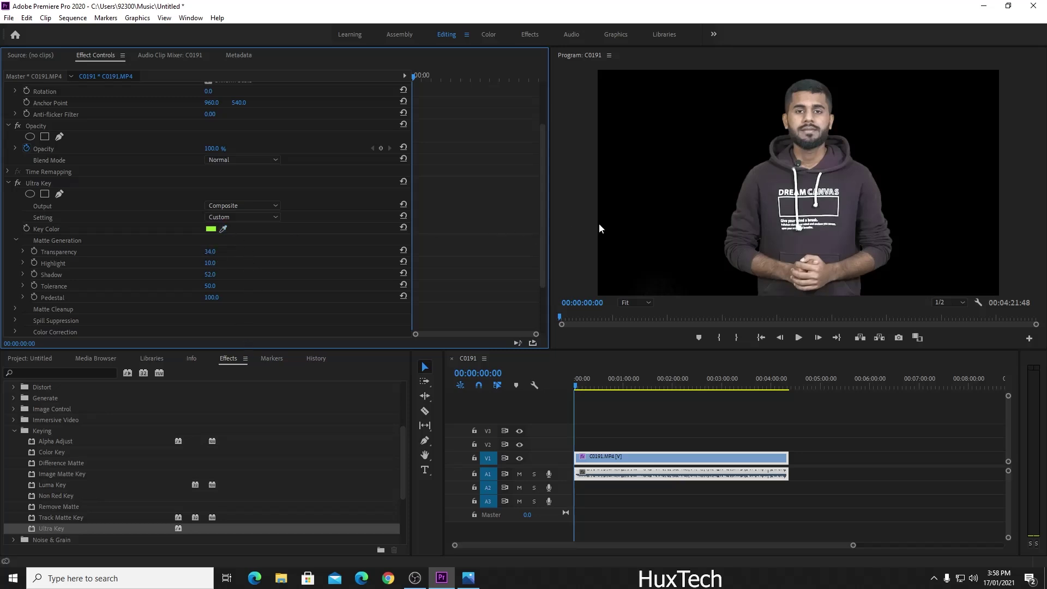
pyautogui.moveTo(223, 229); pyautogui.dragTo(615, 264)
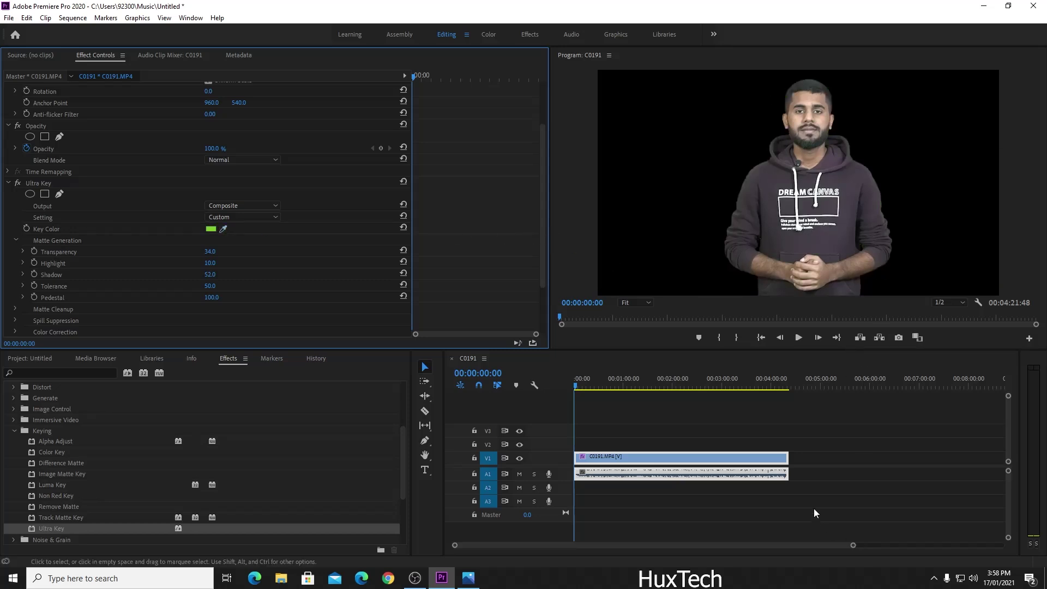
# Move the keyed video clip up to track V2, leaving V1 free for a background.
pyautogui.click(809, 489)
pyautogui.moveTo(613, 460); pyautogui.dragTo(613, 446)
pyautogui.click(612, 499)
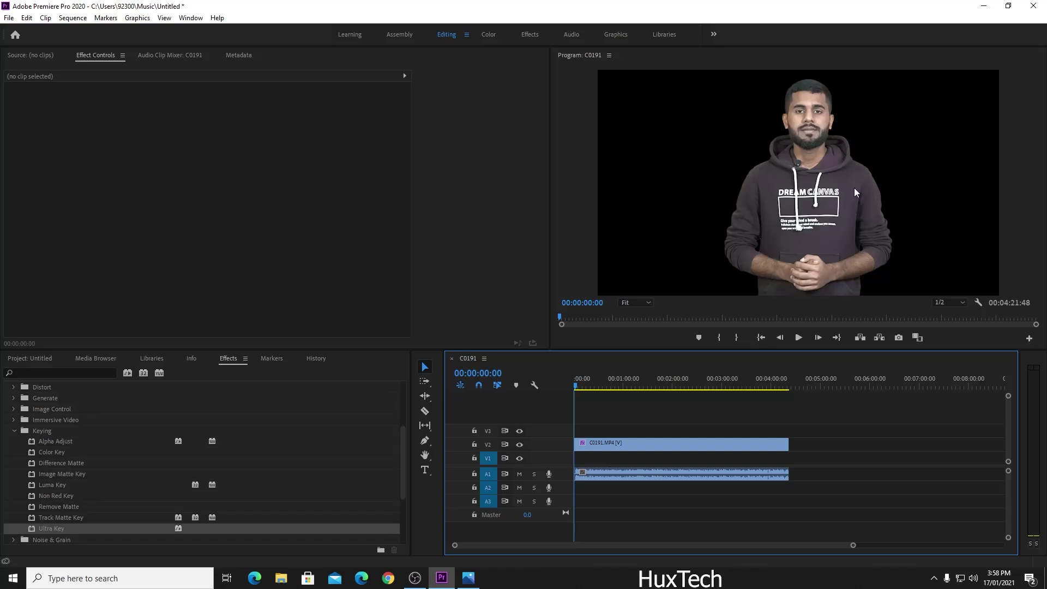
pyautogui.click(626, 443)
pyautogui.click(8, 248)
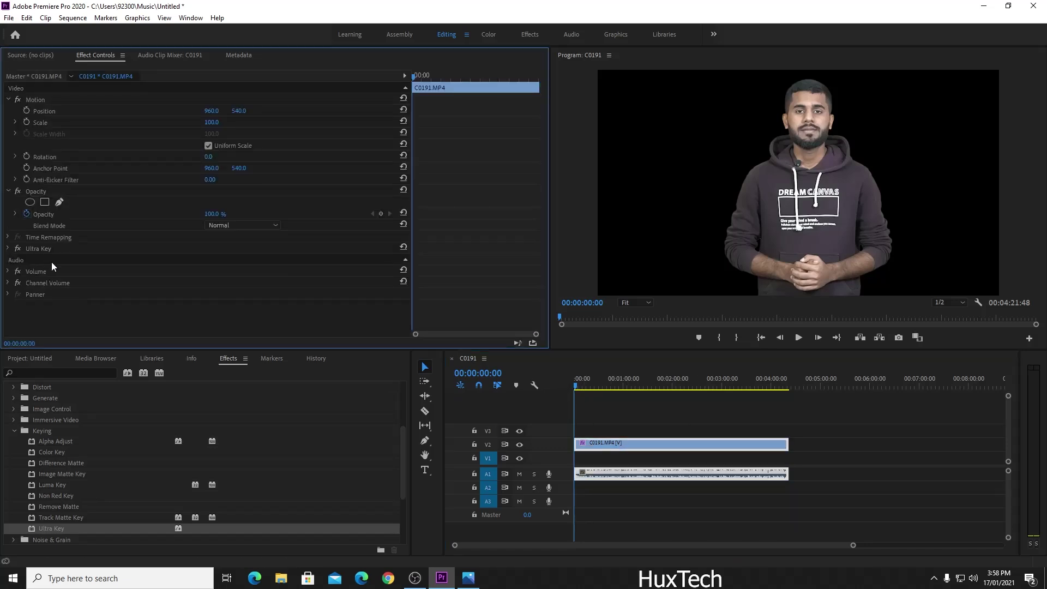
pyautogui.click(50, 248)
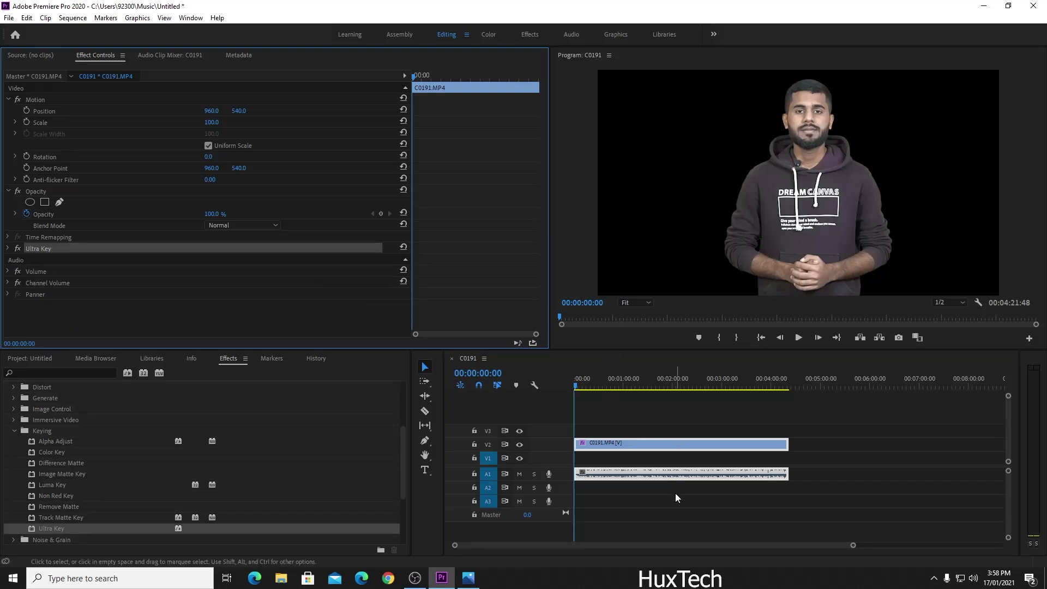
pyautogui.click(666, 526)
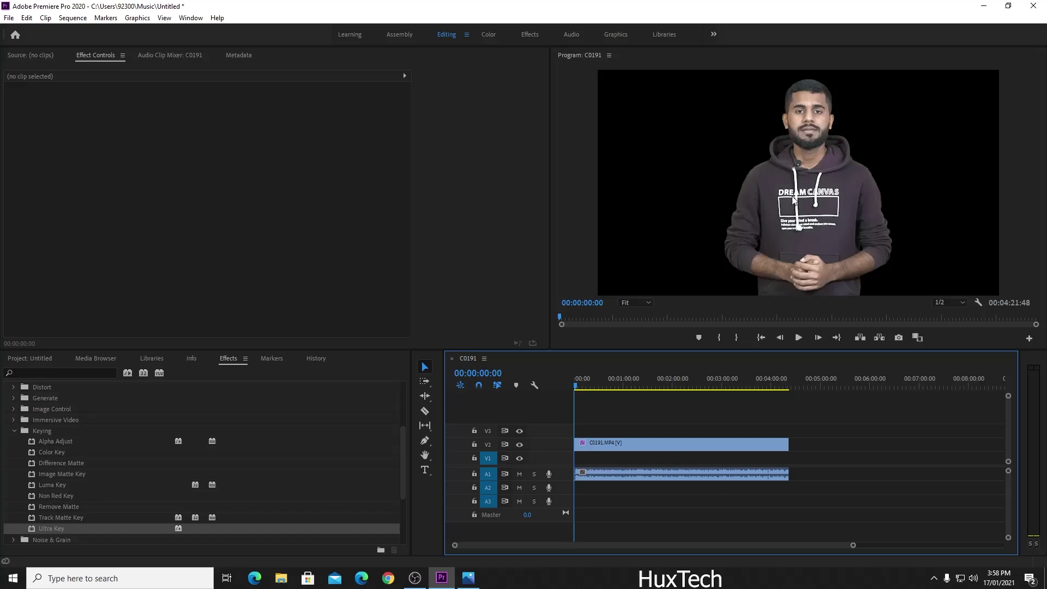
pyautogui.click(833, 236)
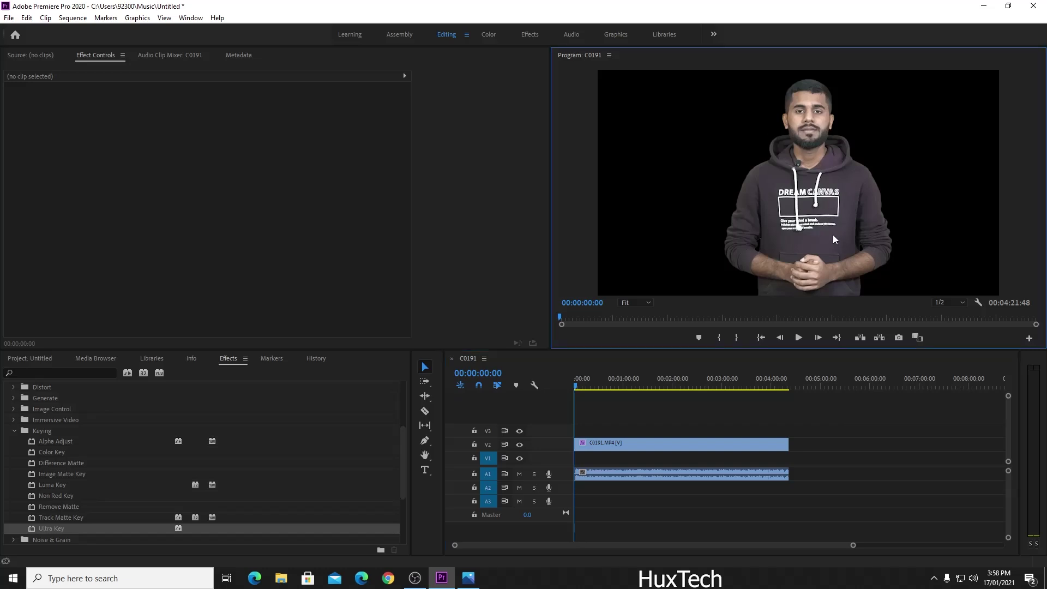
pyautogui.click(817, 436)
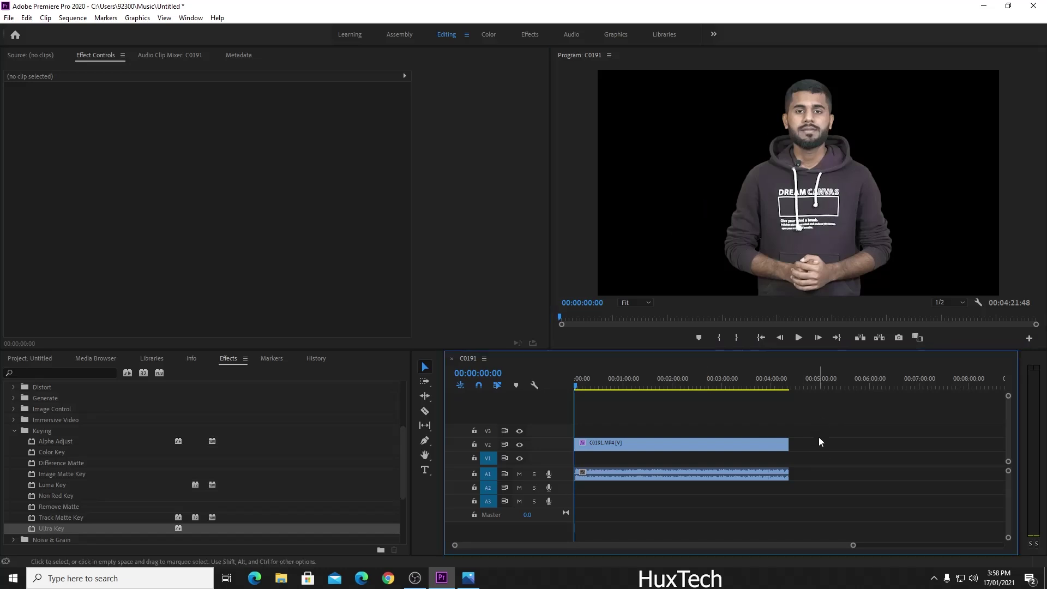
pyautogui.moveTo(634, 448)
pyautogui.mouseDown()
pyautogui.moveTo(633, 458)
pyautogui.moveTo(621, 456)
pyautogui.moveTo(615, 443)
pyautogui.mouseUp()
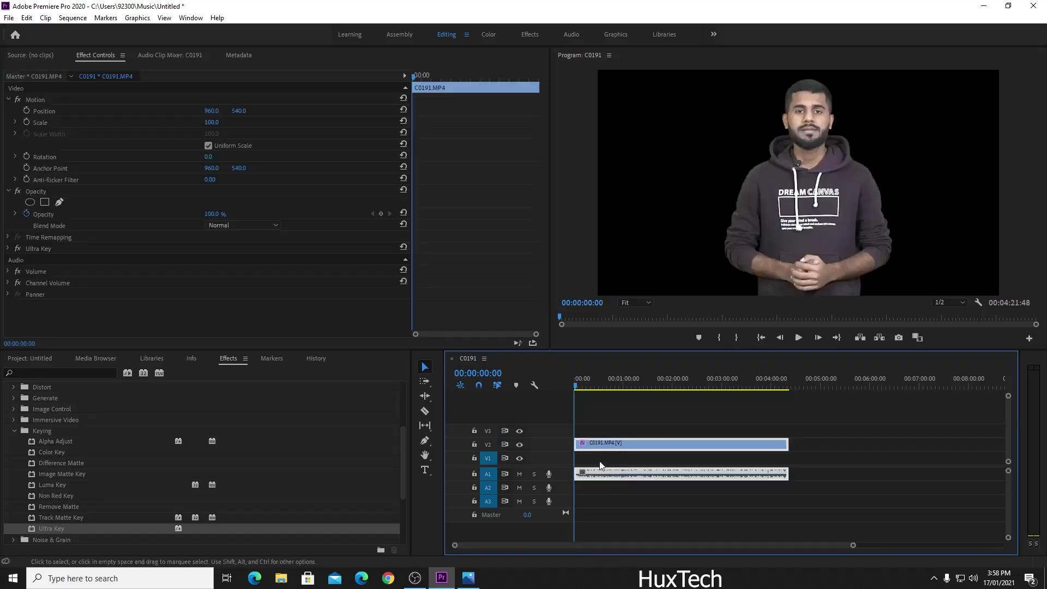
pyautogui.click(801, 462)
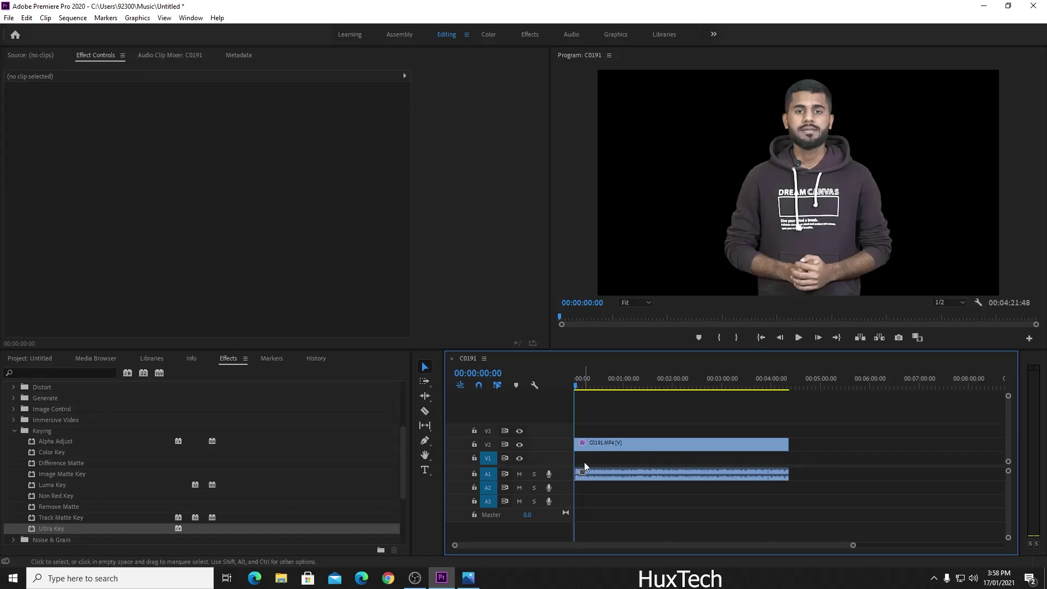
pyautogui.click(813, 233)
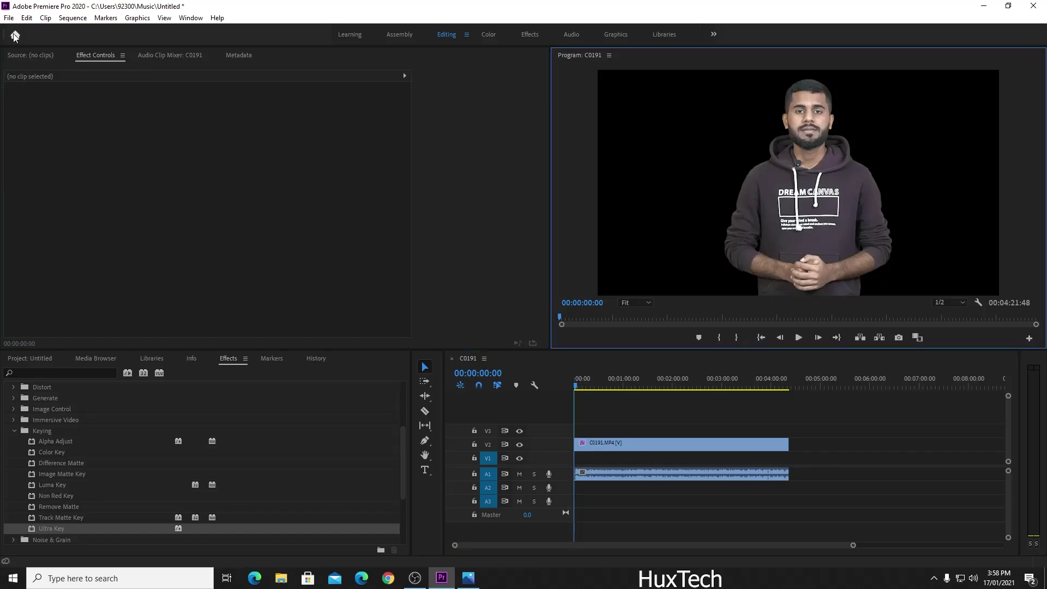
# Import the Unsplash JPG background image and place it on track V1 beneath the keyed clip.
pyautogui.click(9, 18)
pyautogui.click(33, 279)
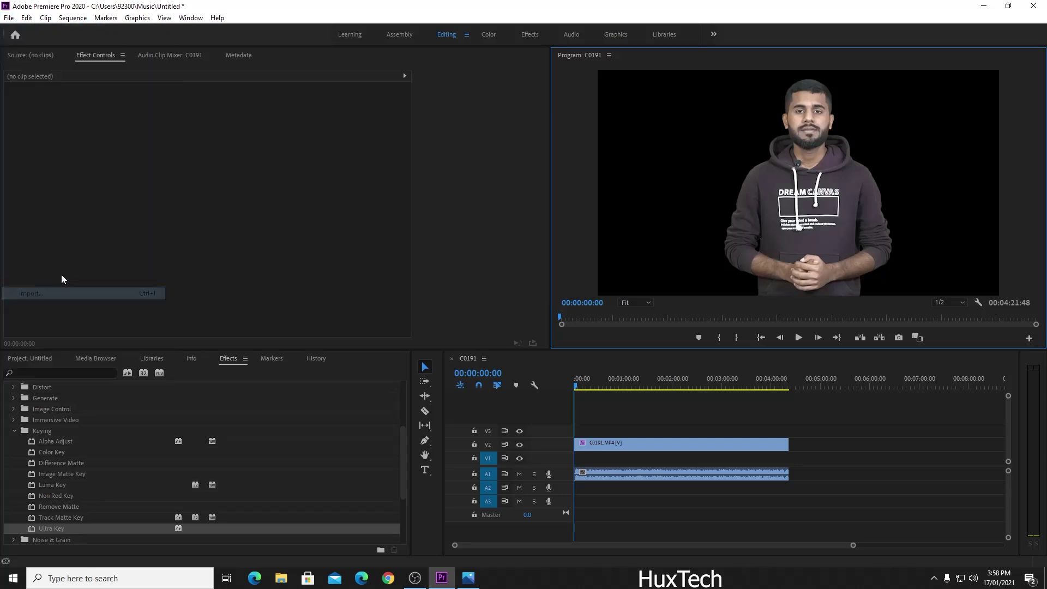
pyautogui.click(479, 119)
pyautogui.doubleClick(479, 119)
pyautogui.moveTo(278, 428); pyautogui.dragTo(788, 467)
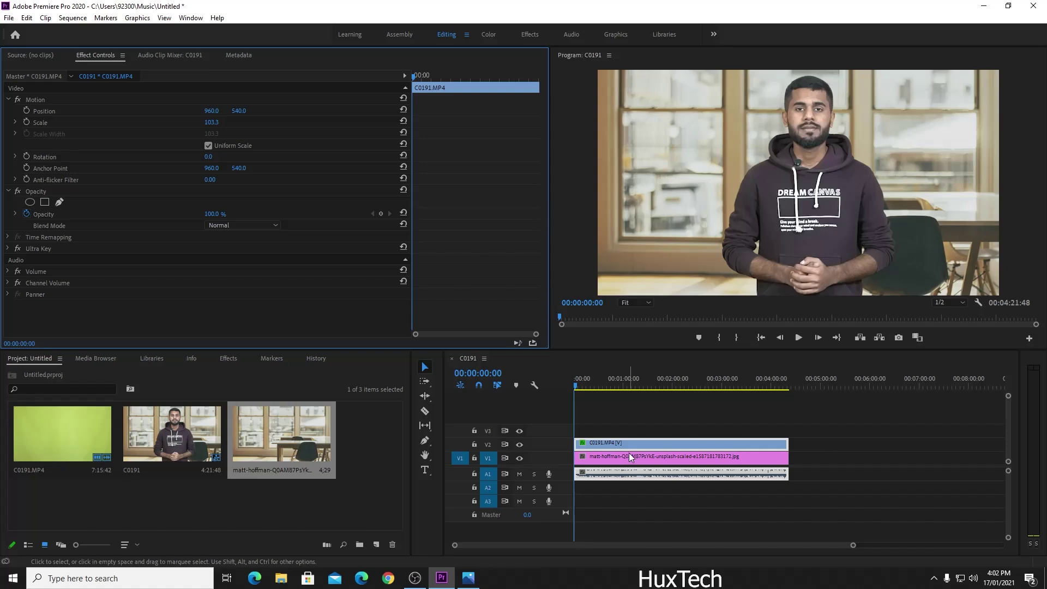
# Set the keyed clip's horizontal position to 778 and its scale to 107.3.
pyautogui.moveTo(212, 110); pyautogui.dragTo(220, 210)
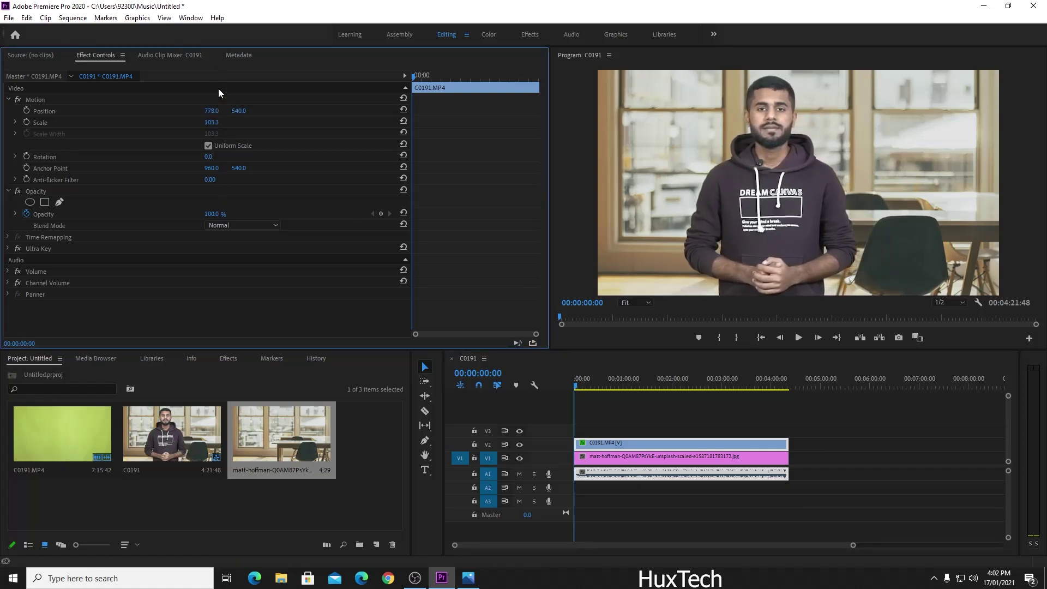
pyautogui.click(210, 122)
pyautogui.write('107.3')
pyautogui.press('Return')
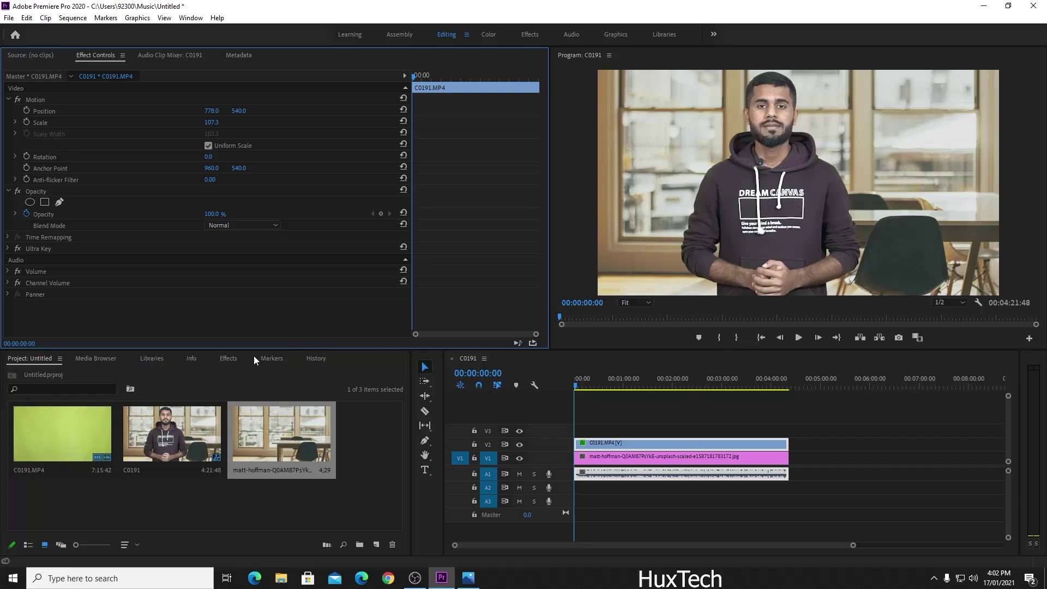
# Find the Lumetri Color effect and apply it to the keyed clip on track V2.
pyautogui.click(229, 358)
pyautogui.click(87, 372)
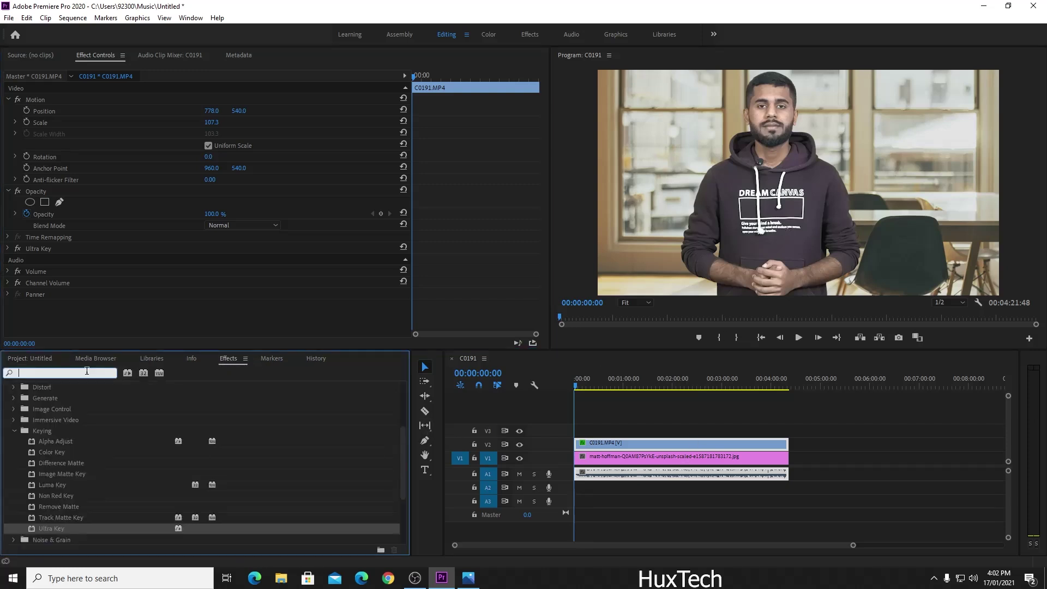
pyautogui.write('lume')
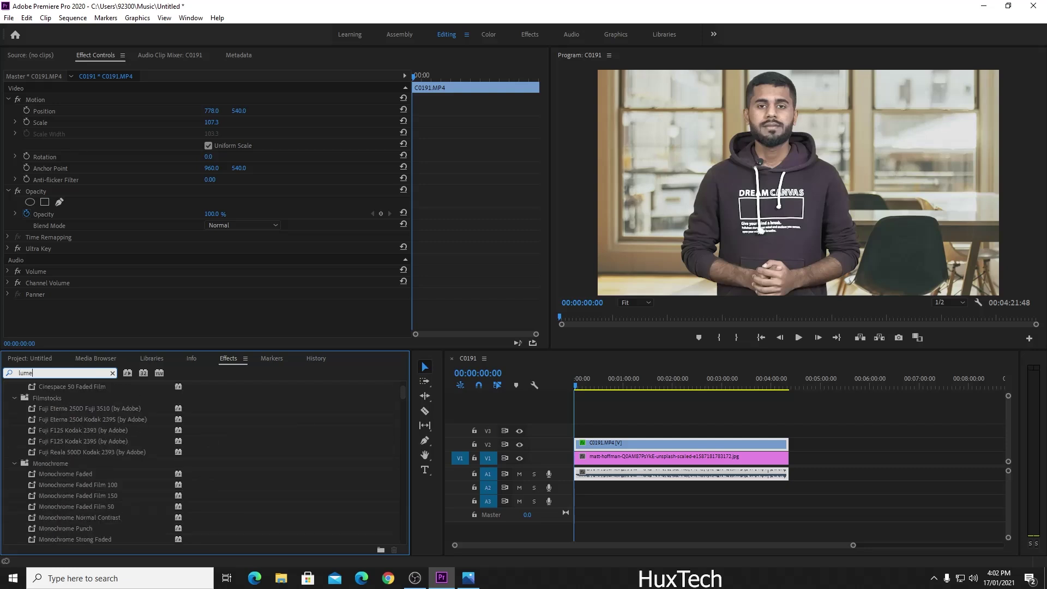
pyautogui.write('tri colo')
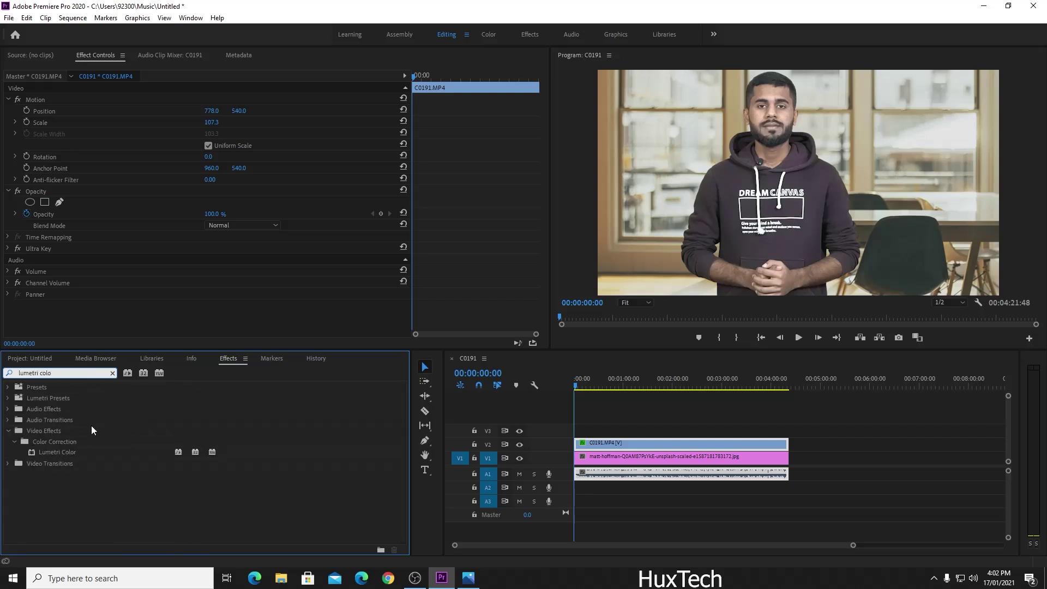
pyautogui.moveTo(75, 453); pyautogui.dragTo(608, 448)
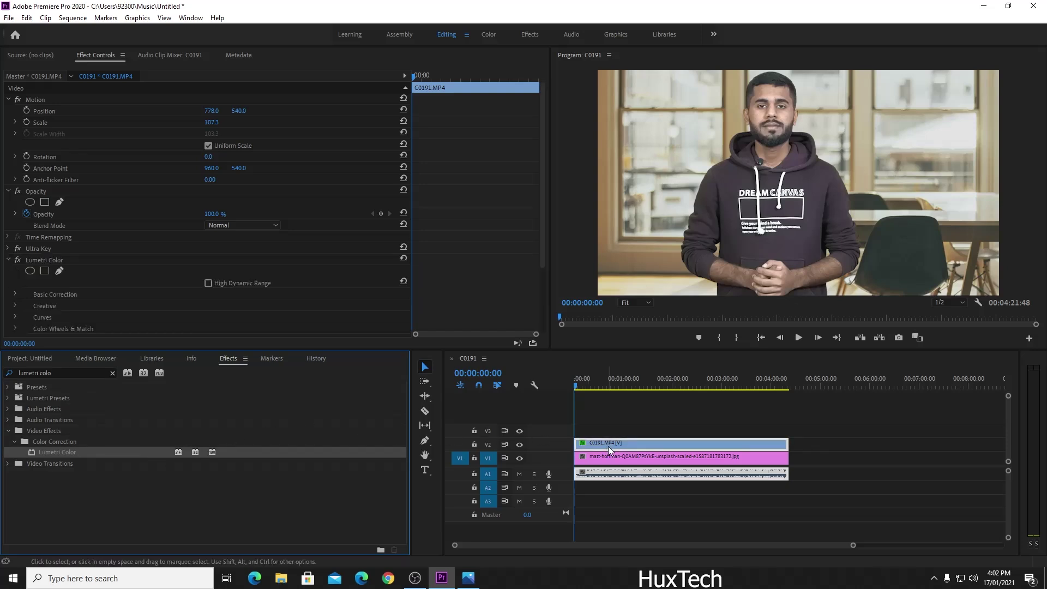
# Set the Lumetri Basic Correction Contrast of the keyed clip to 37.
pyautogui.scroll(-2, 332, 267)
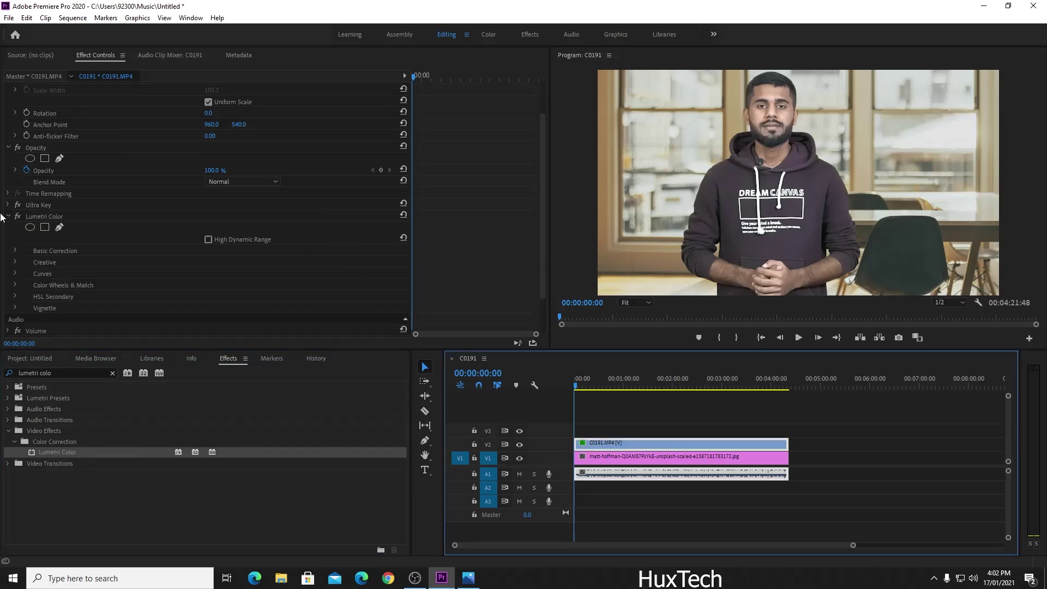
pyautogui.click(103, 58)
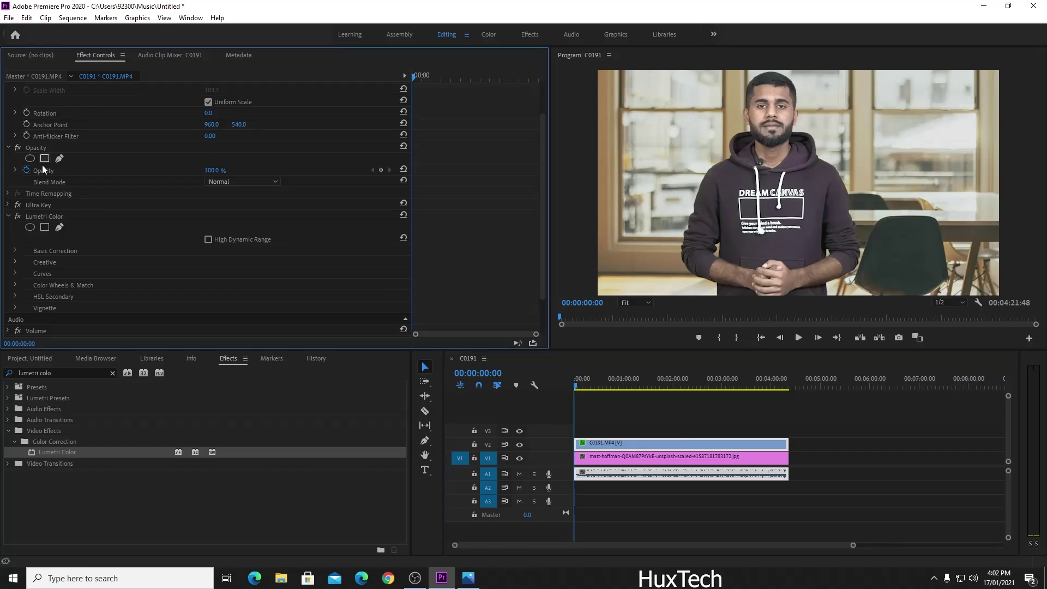
pyautogui.click(15, 251)
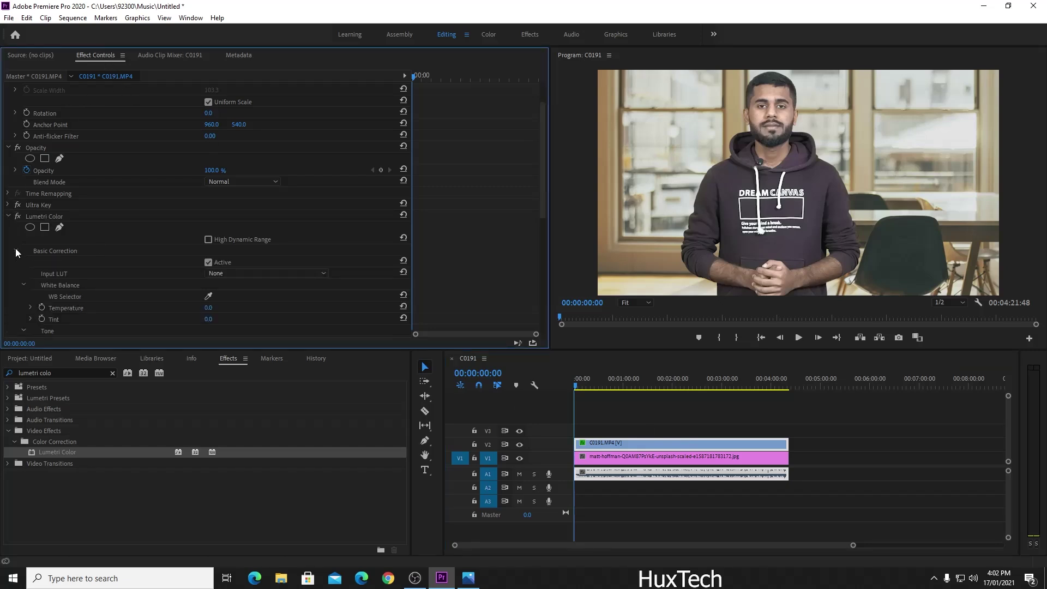
pyautogui.scroll(-2, 104, 279)
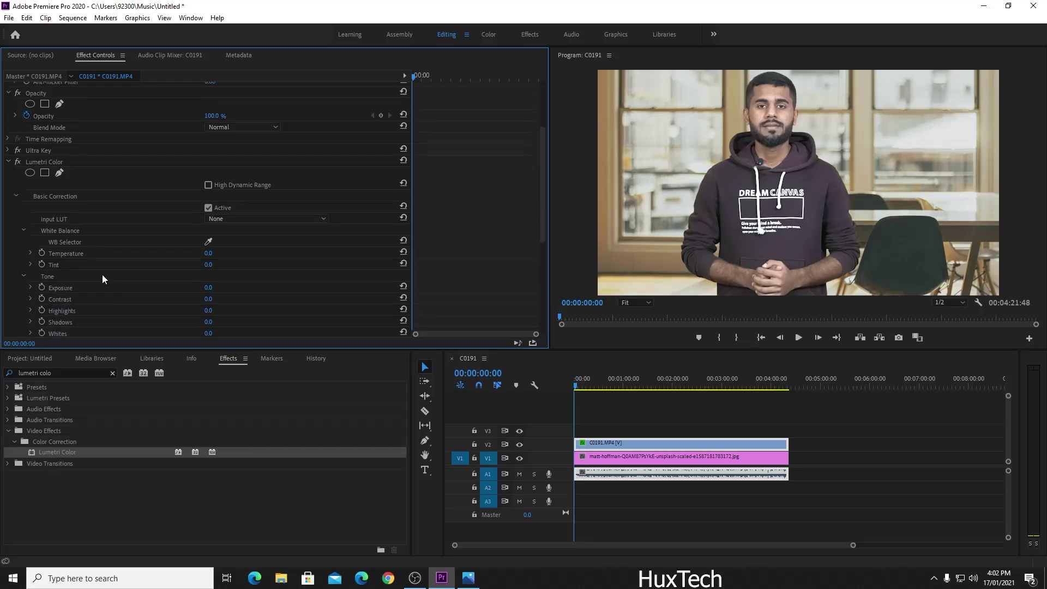
pyautogui.click(210, 298)
pyautogui.press('Up')
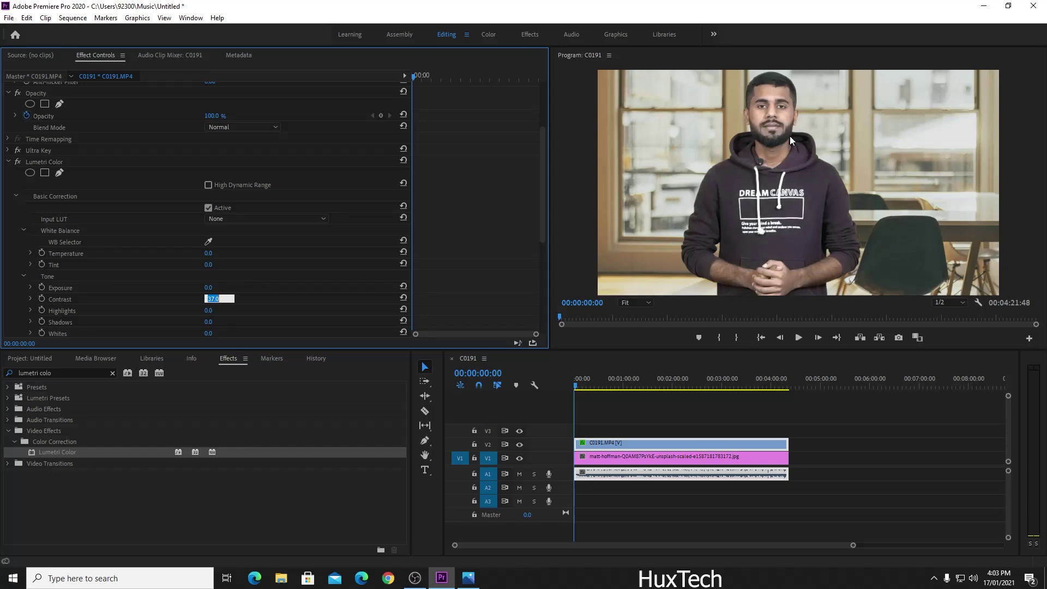
pyautogui.press('Return')
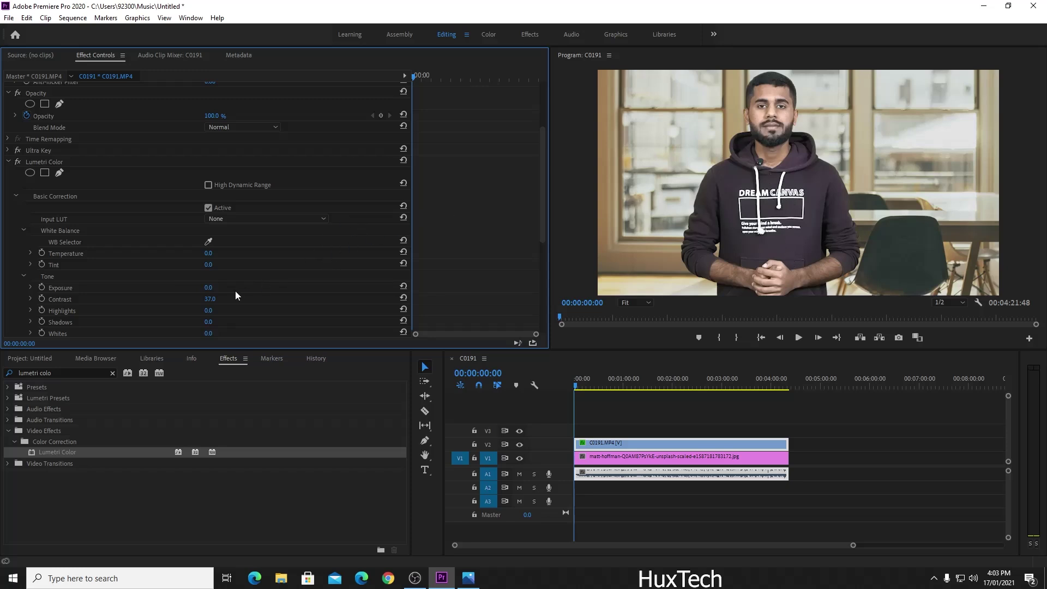
# Set the keyed clip's Lumetri Shadows to -10 and Highlights to 10.
pyautogui.scroll(-1, 239, 297)
pyautogui.click(218, 299)
pyautogui.write('10')
pyautogui.press('Return')
pyautogui.write('-10')
pyautogui.press('Return')
pyautogui.press('Return')
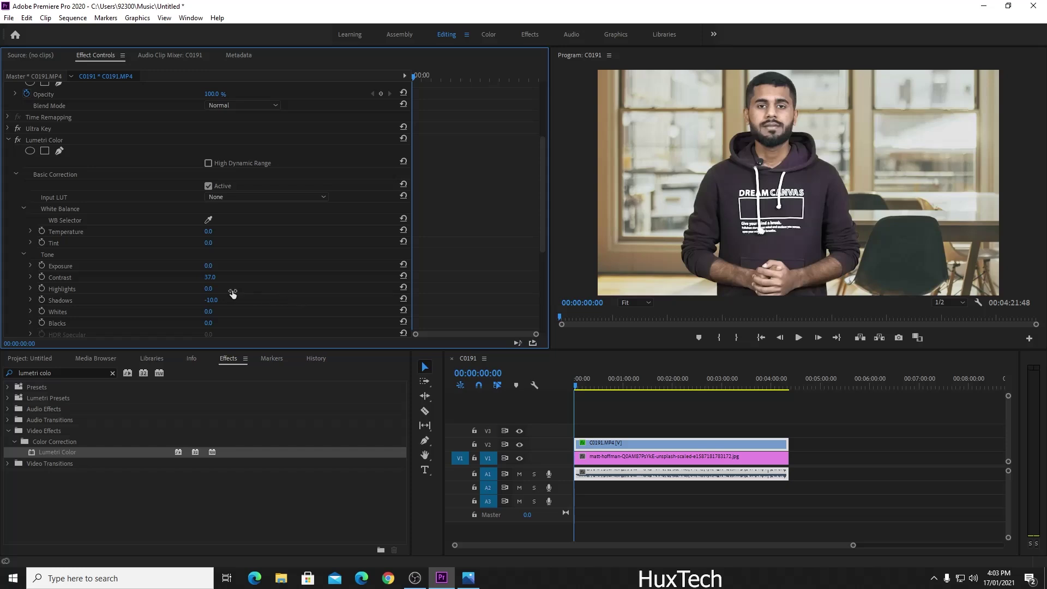
pyautogui.click(219, 287)
pyautogui.write('10')
pyautogui.press('Return')
# Lower the keyed clip's Lumetri Saturation to 80 and deselect the clip.
pyautogui.scroll(-3, 253, 272)
pyautogui.click(218, 302)
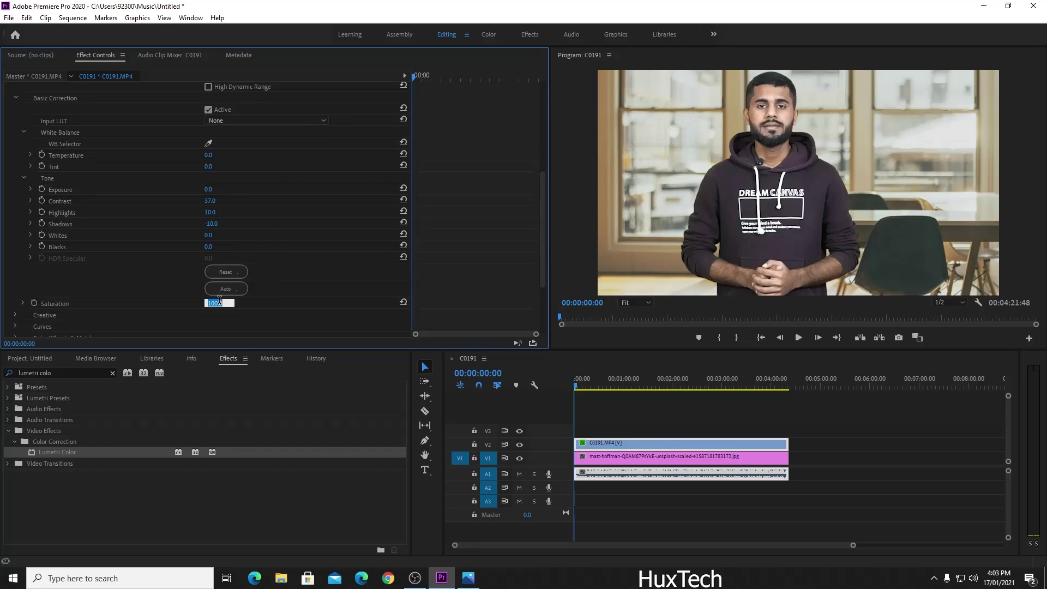
pyautogui.hotkey('shift', 'Down')
pyautogui.press('Return')
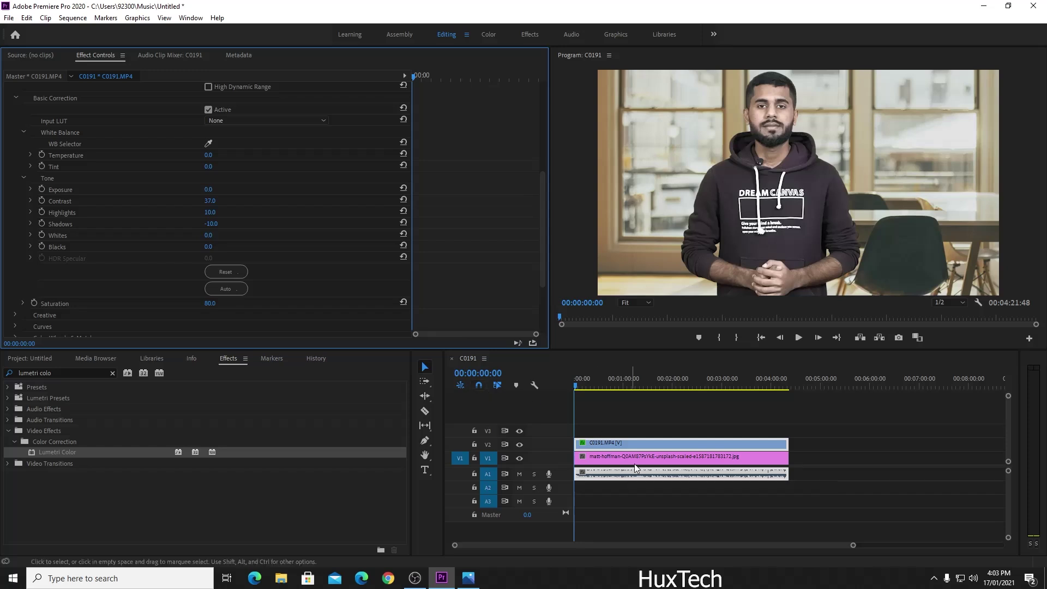
pyautogui.click(833, 463)
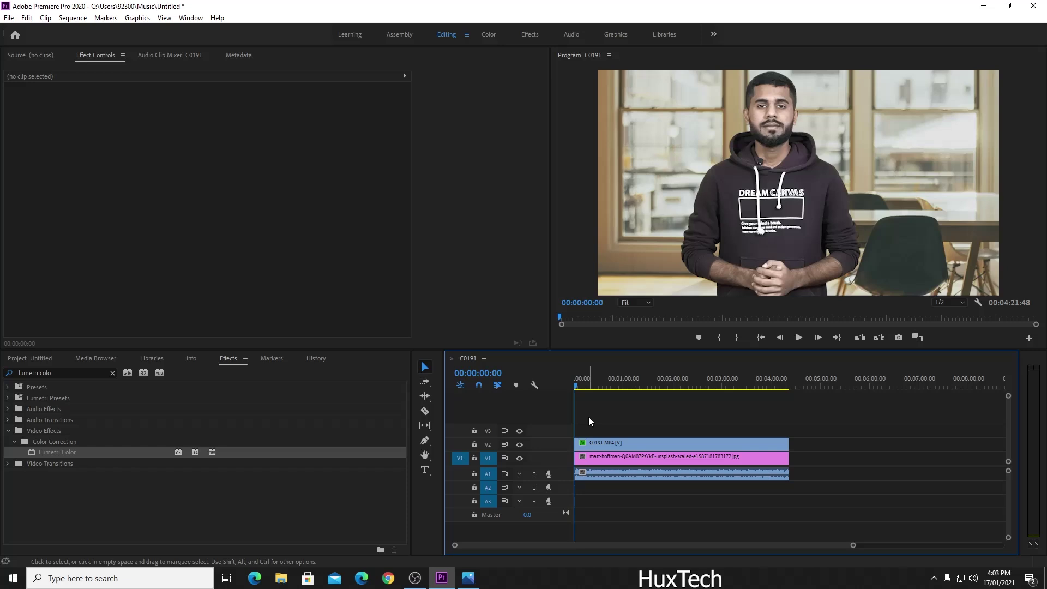
# Add a text title with the presenter's full name in the lower-left area of the video frame.
pyautogui.click(424, 471)
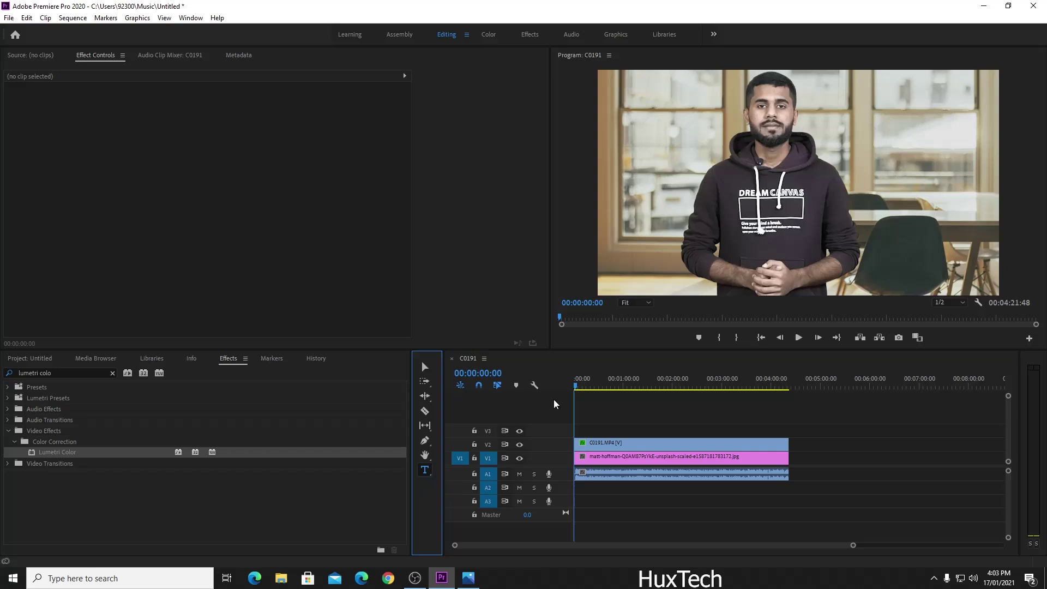
pyautogui.click(617, 269)
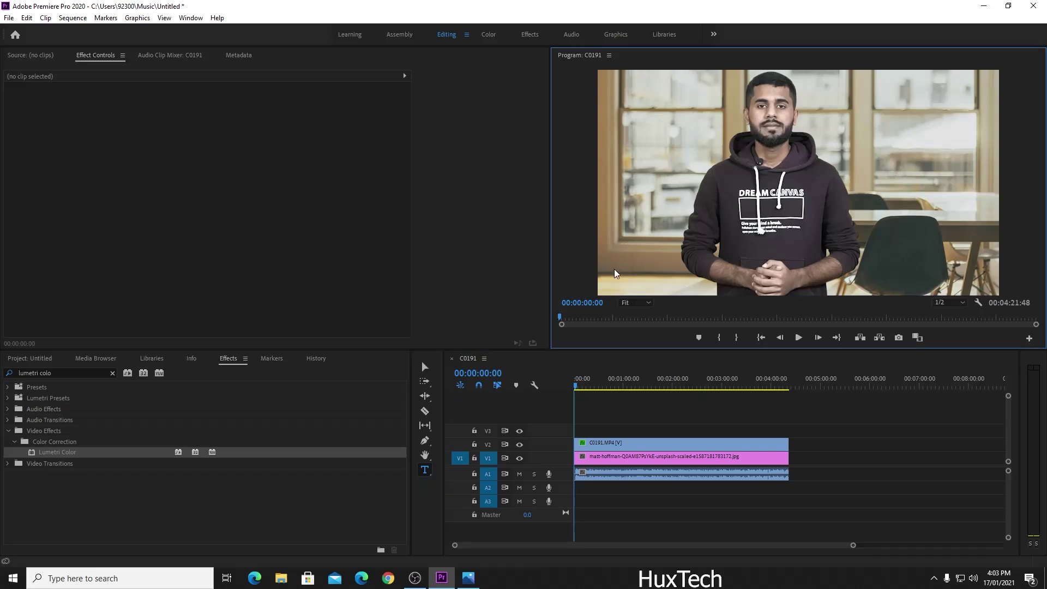
pyautogui.write('Syed')
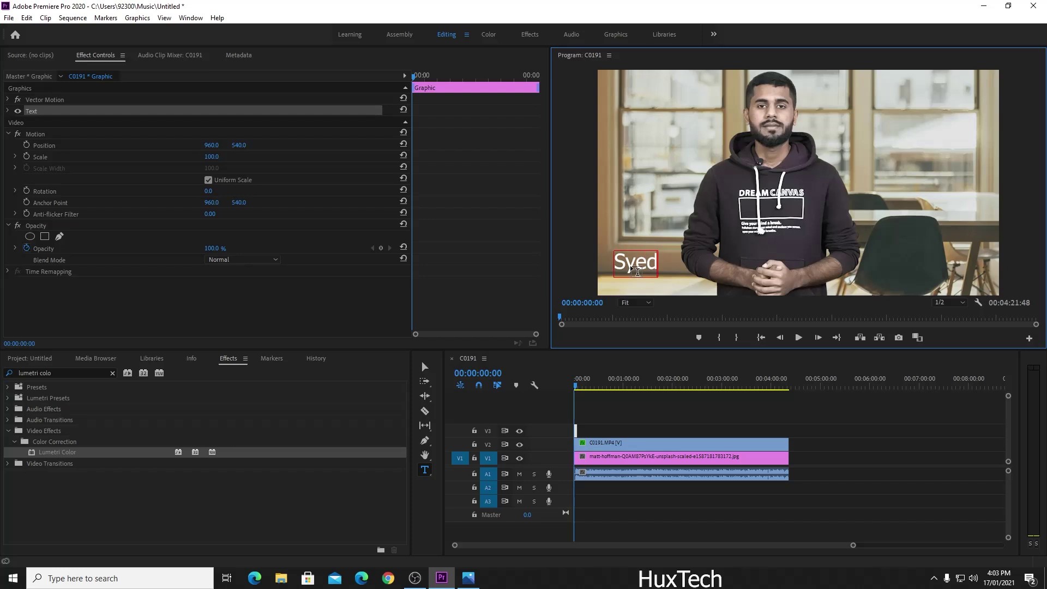
pyautogui.write(' Huzaifa')
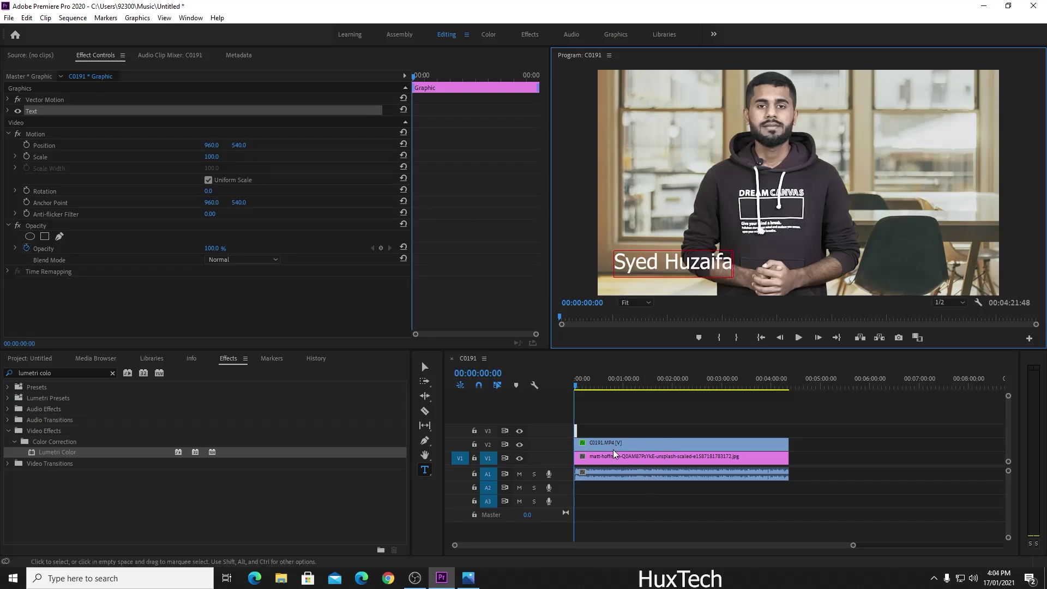
# Enable a background behind the name title and sample its color from the dark green chair.
pyautogui.click(580, 435)
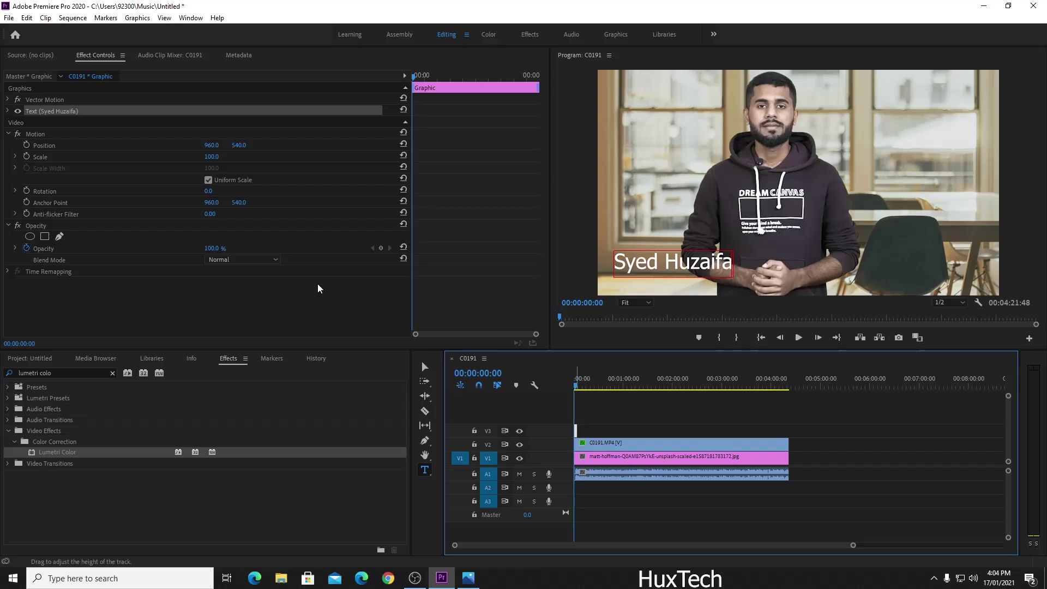
pyautogui.click(8, 111)
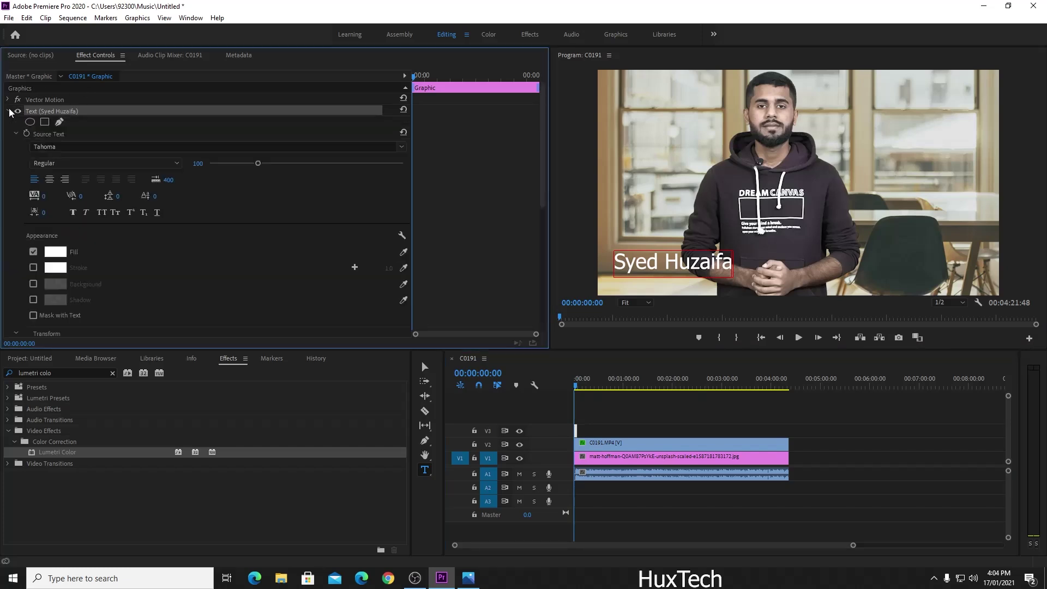
pyautogui.click(33, 284)
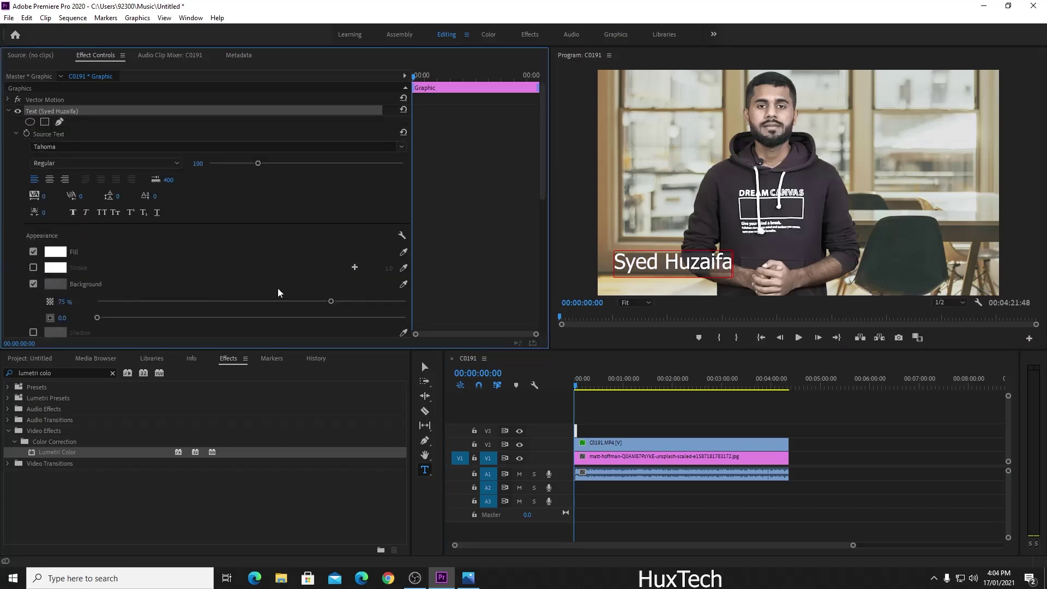
pyautogui.click(55, 284)
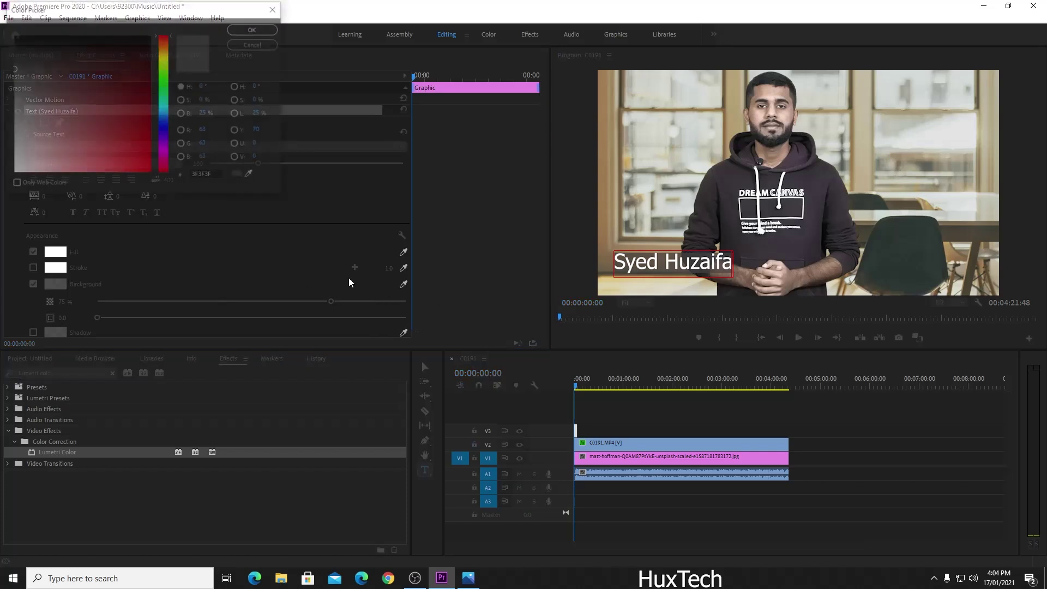
pyautogui.click(250, 175)
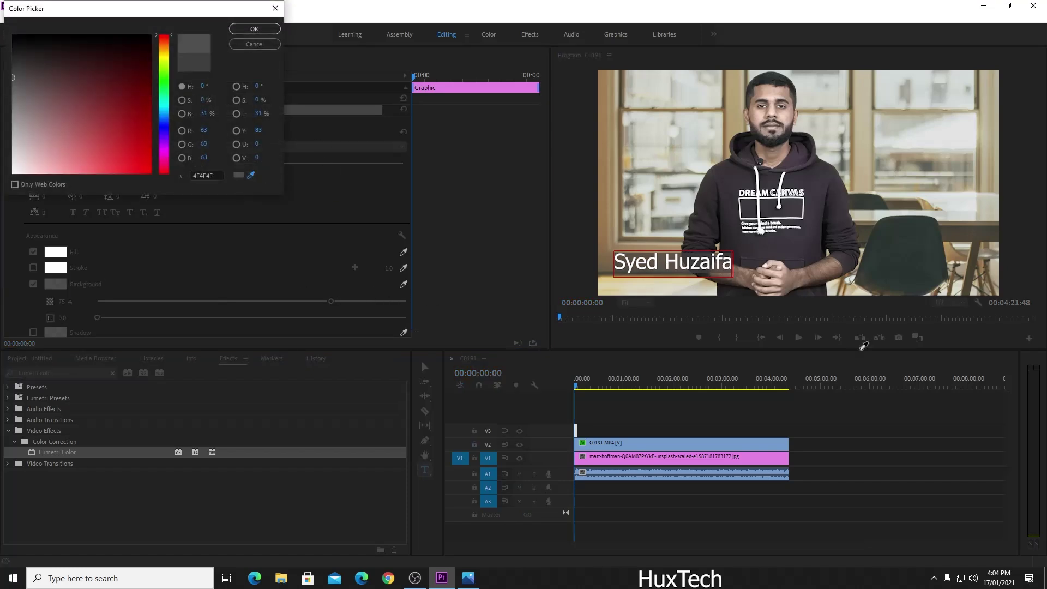
pyautogui.click(902, 257)
pyautogui.click(254, 29)
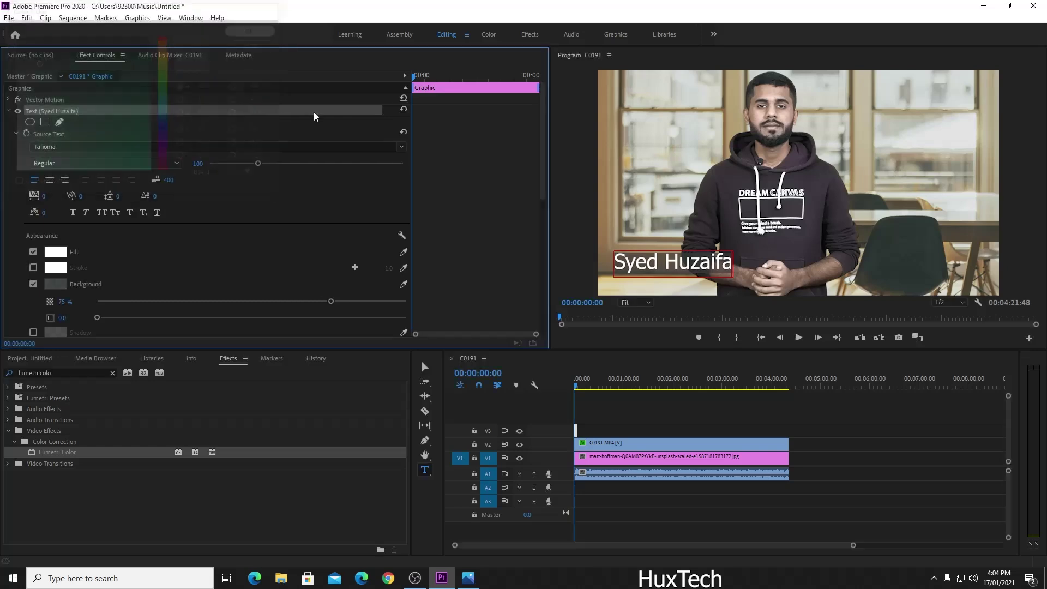
# Set the title background's opacity to 95% and size to 11, and resample its color from the brown window frame.
pyautogui.moveTo(334, 304); pyautogui.dragTo(391, 302)
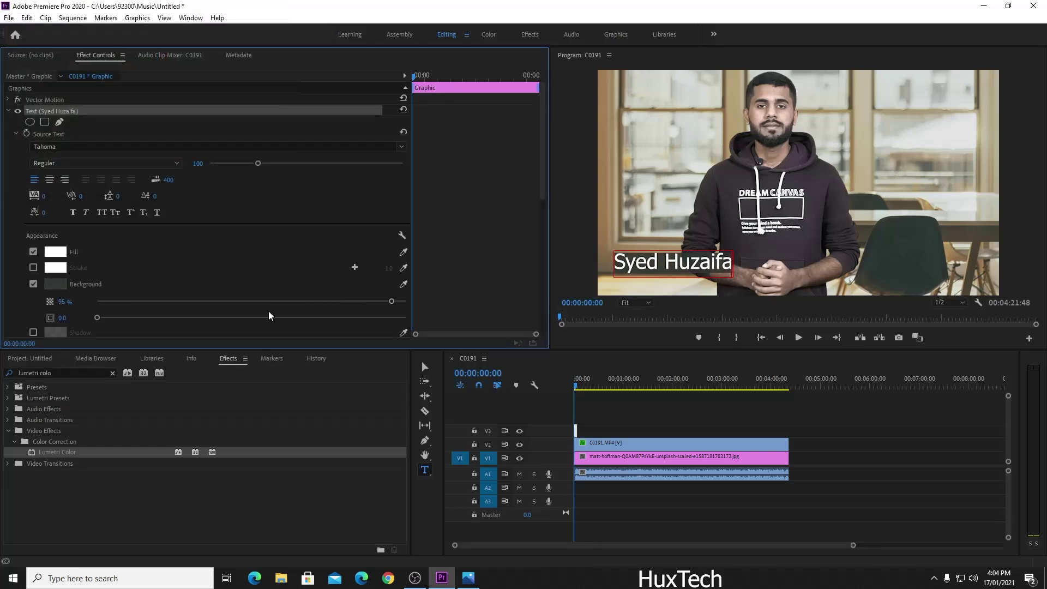
pyautogui.moveTo(97, 318); pyautogui.dragTo(131, 319)
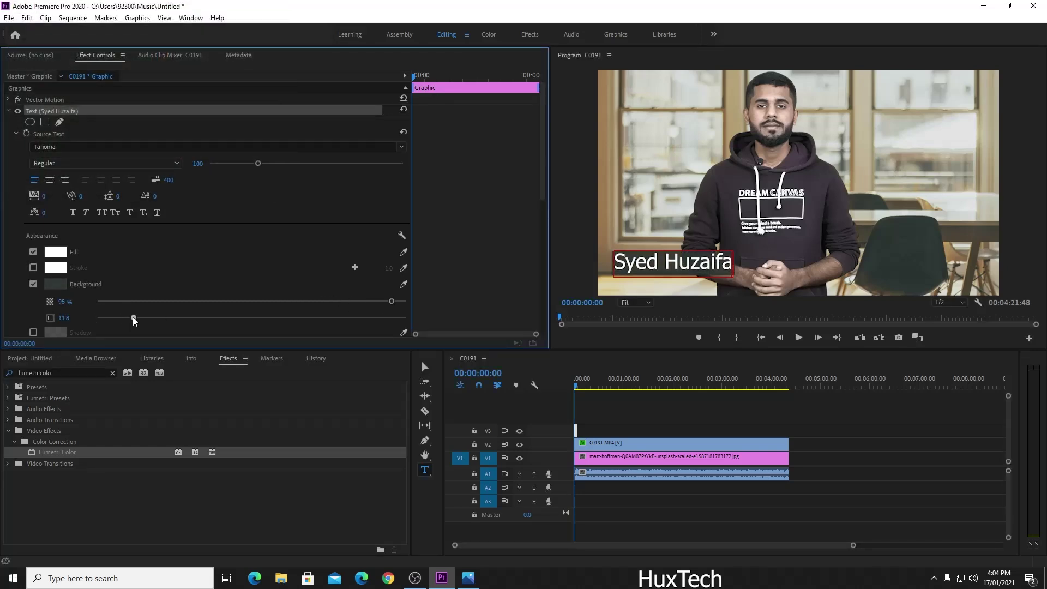
pyautogui.click(56, 284)
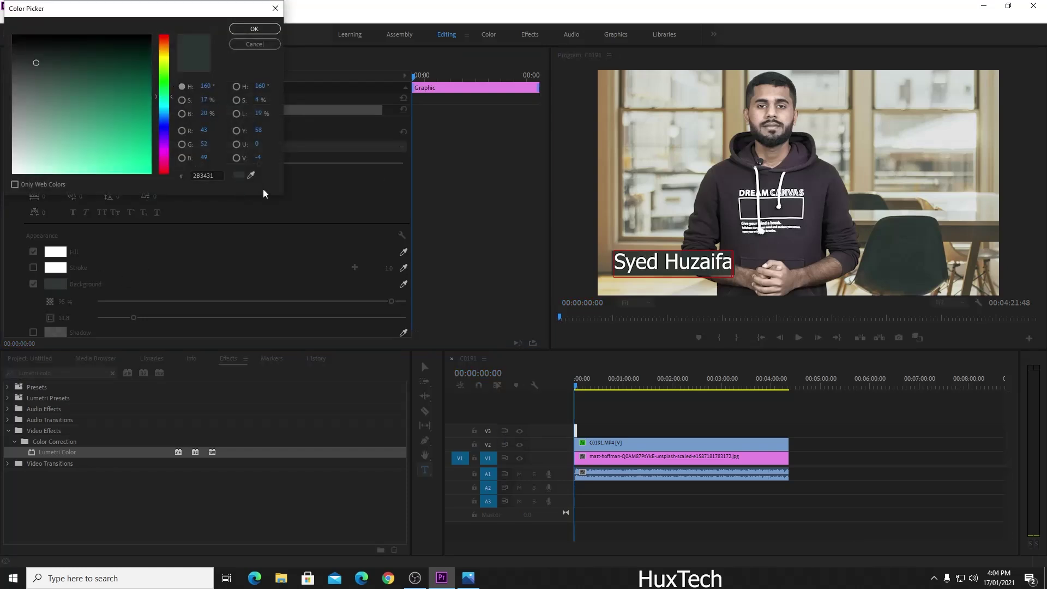
pyautogui.click(250, 174)
pyautogui.click(605, 109)
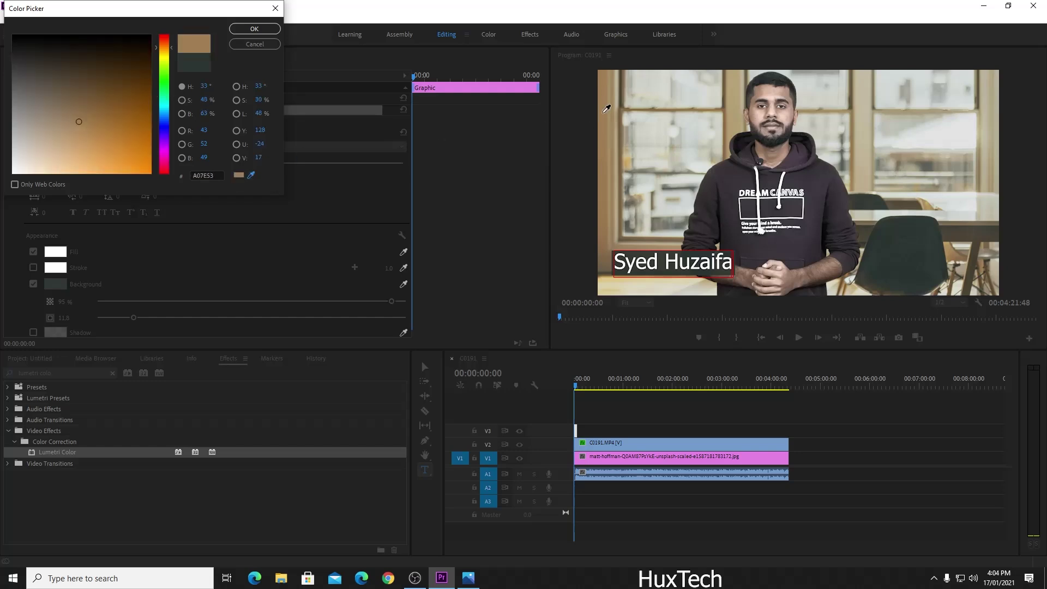
pyautogui.click(236, 30)
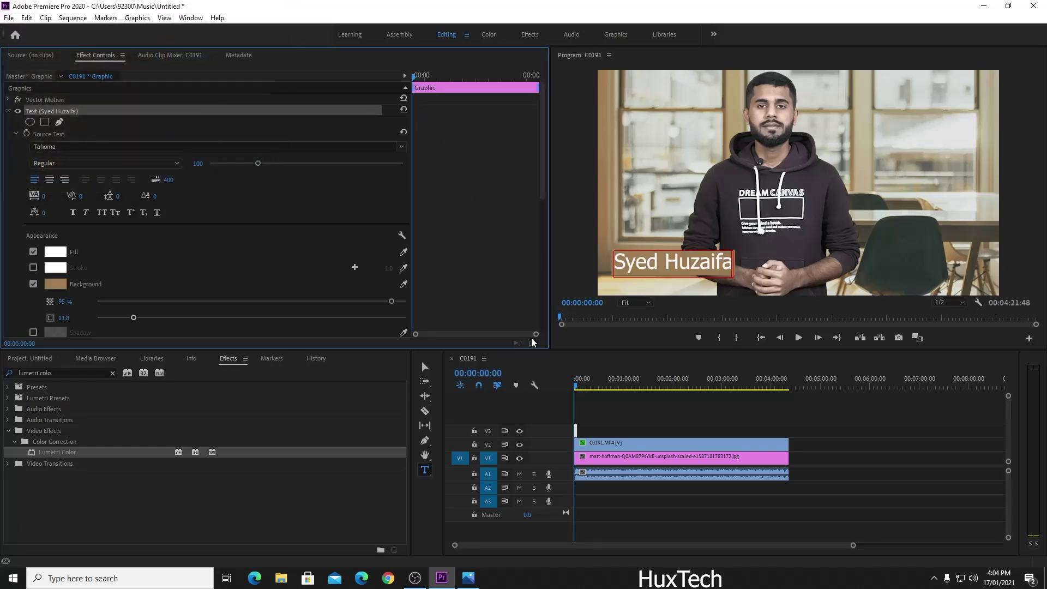
# Move the name title against the left edge of the video frame and deselect it.
pyautogui.press('v')
pyautogui.moveTo(677, 263); pyautogui.dragTo(662, 267)
pyautogui.click(818, 462)
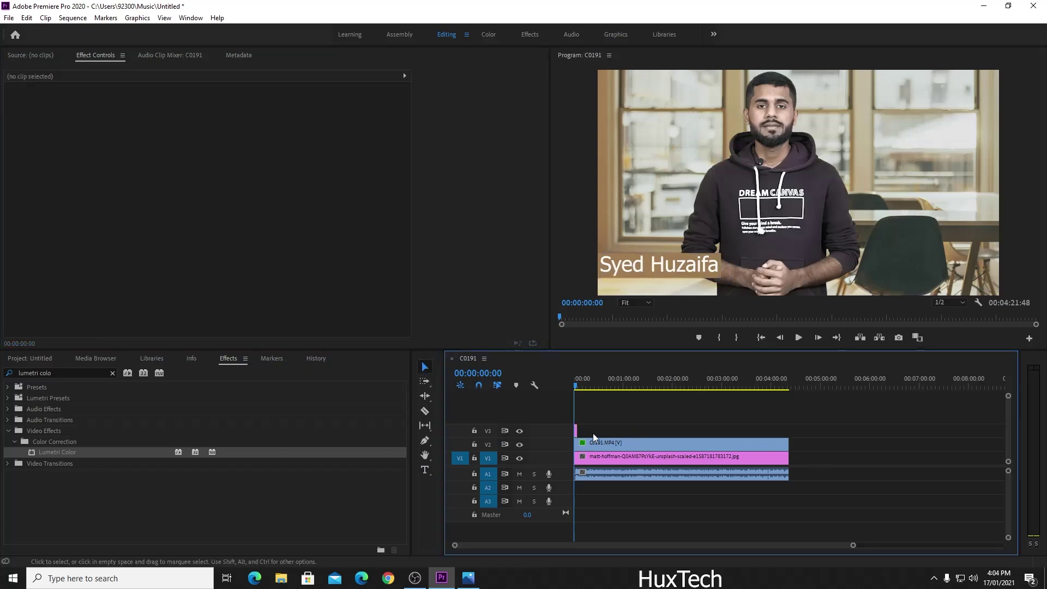
# Add the Wipe video transition to the start and end of the title clip on track V3, and select the starting one.
pyautogui.press('=')
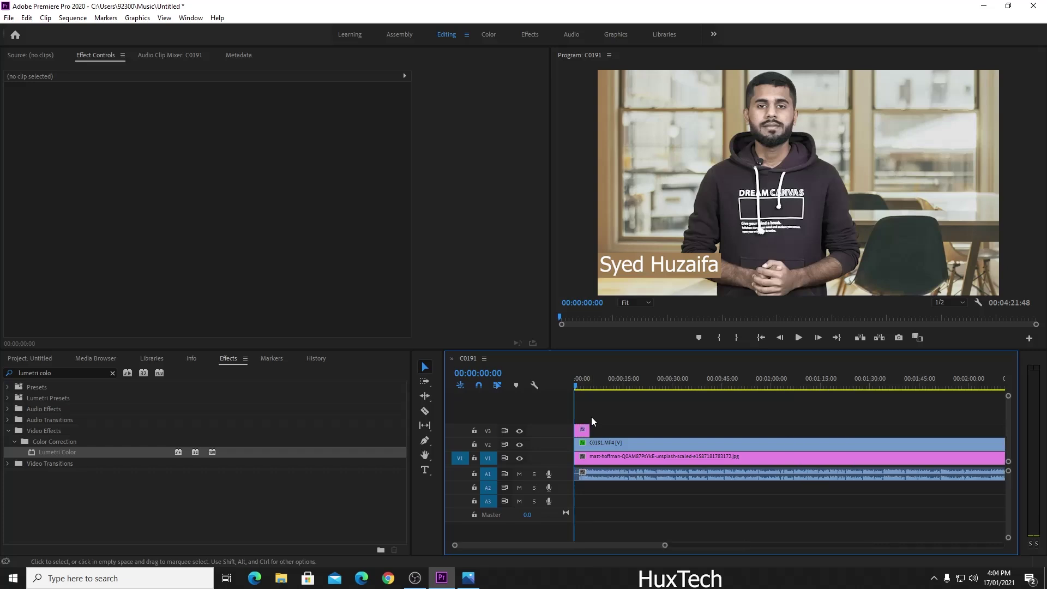
pyautogui.press('=')
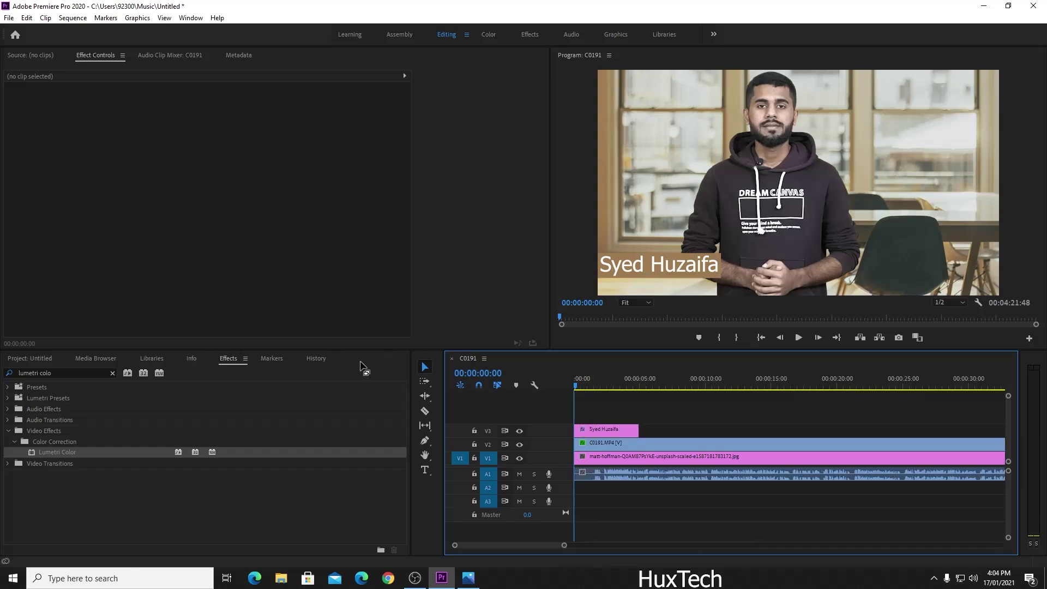
pyautogui.click(112, 373)
pyautogui.click(8, 442)
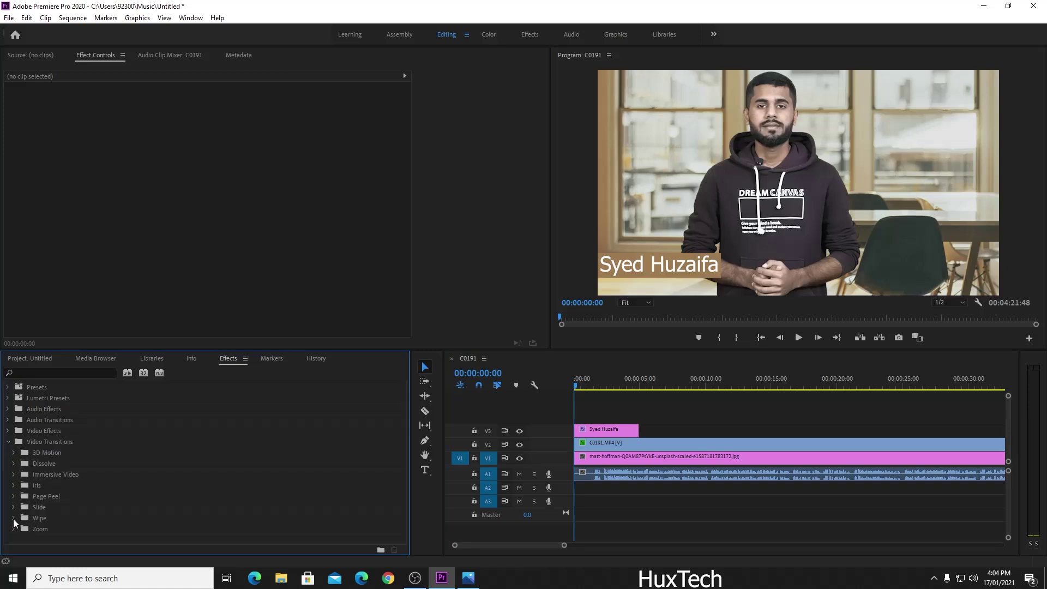
pyautogui.click(14, 518)
pyautogui.scroll(-5, 43, 518)
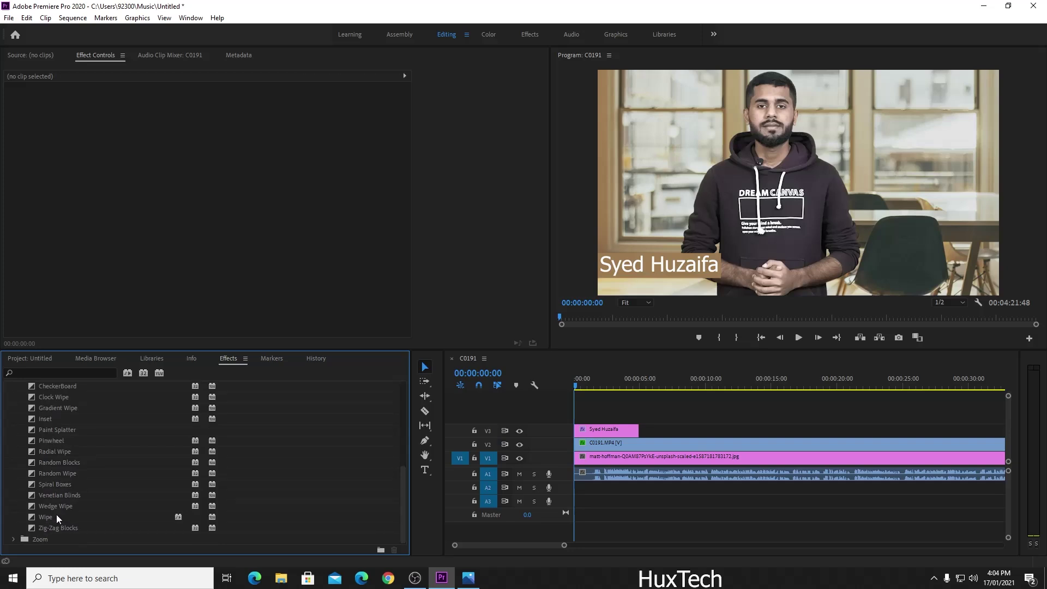
pyautogui.click(58, 518)
pyautogui.moveTo(59, 517); pyautogui.dragTo(579, 431)
pyautogui.moveTo(105, 517)
pyautogui.mouseDown()
pyautogui.moveTo(649, 431)
pyautogui.moveTo(634, 431)
pyautogui.mouseUp()
pyautogui.click(579, 432)
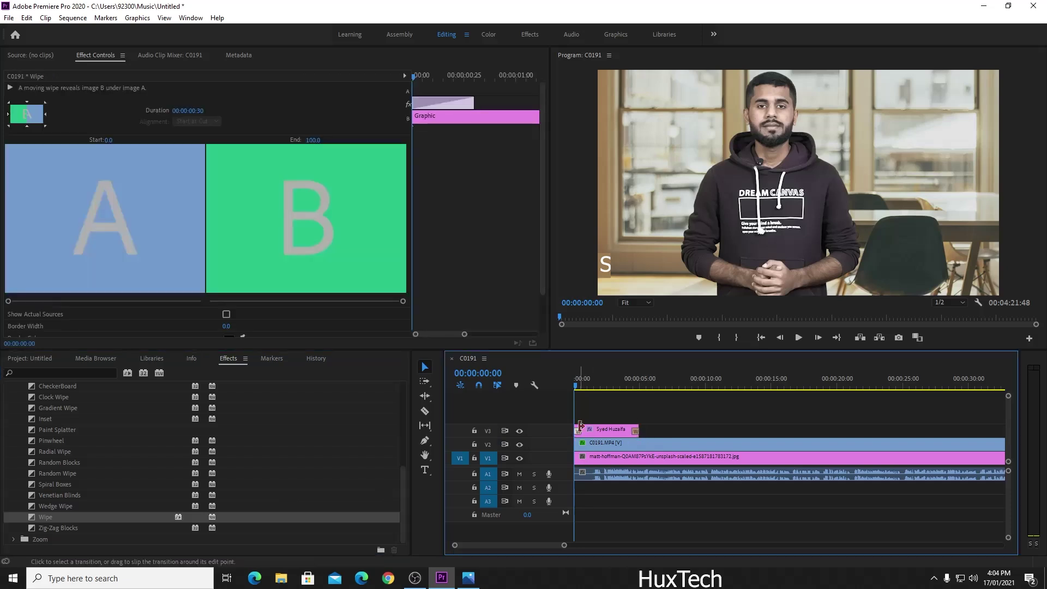
# Check the ending Wipe transition's settings and play the name title from the start to preview both wipes.
pyautogui.click(635, 431)
pyautogui.click(46, 114)
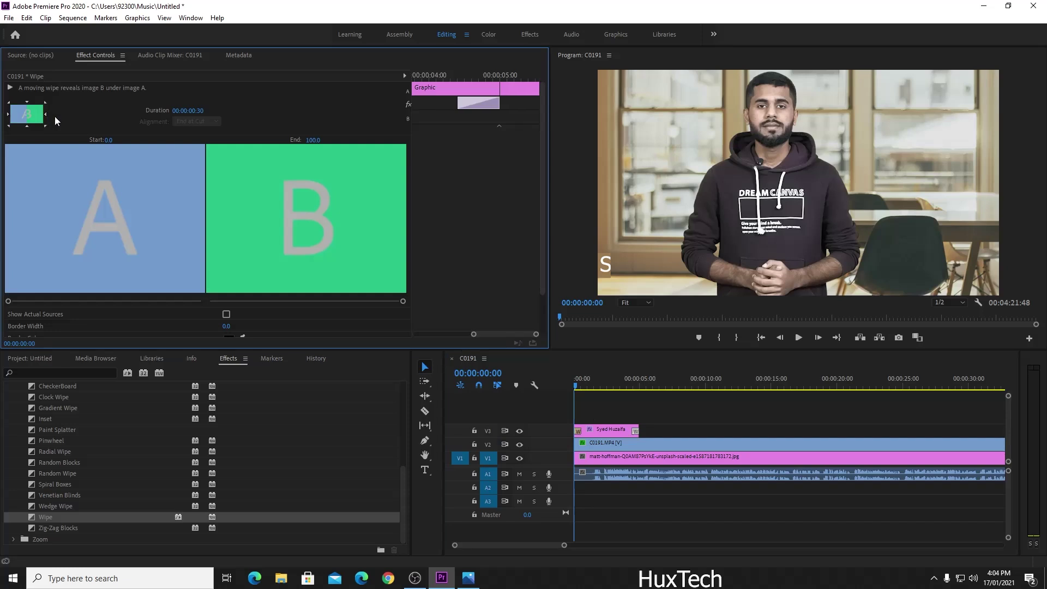
pyautogui.click(629, 502)
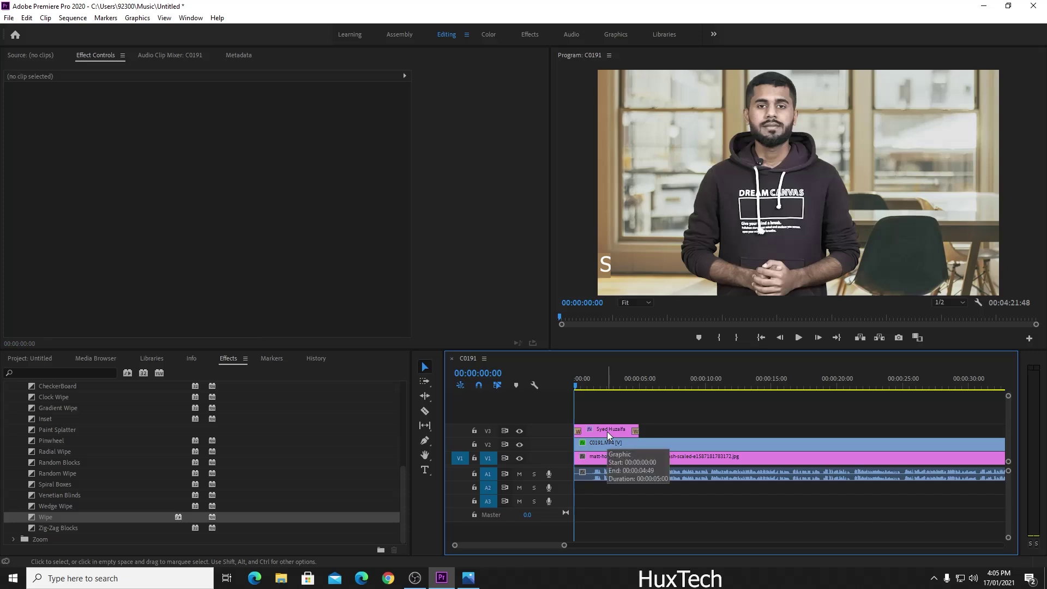
pyautogui.press('space')
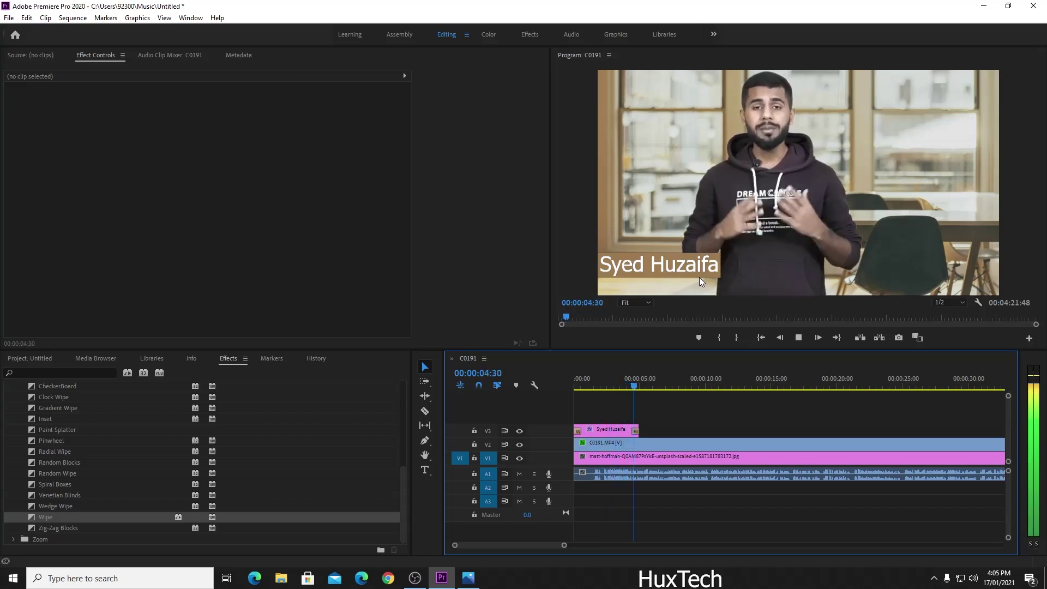
pyautogui.press('space')
# Select the title clip with the playhead at 00:00:02:49 and set the title background color to bright blue.
pyautogui.click(614, 381)
pyautogui.click(611, 432)
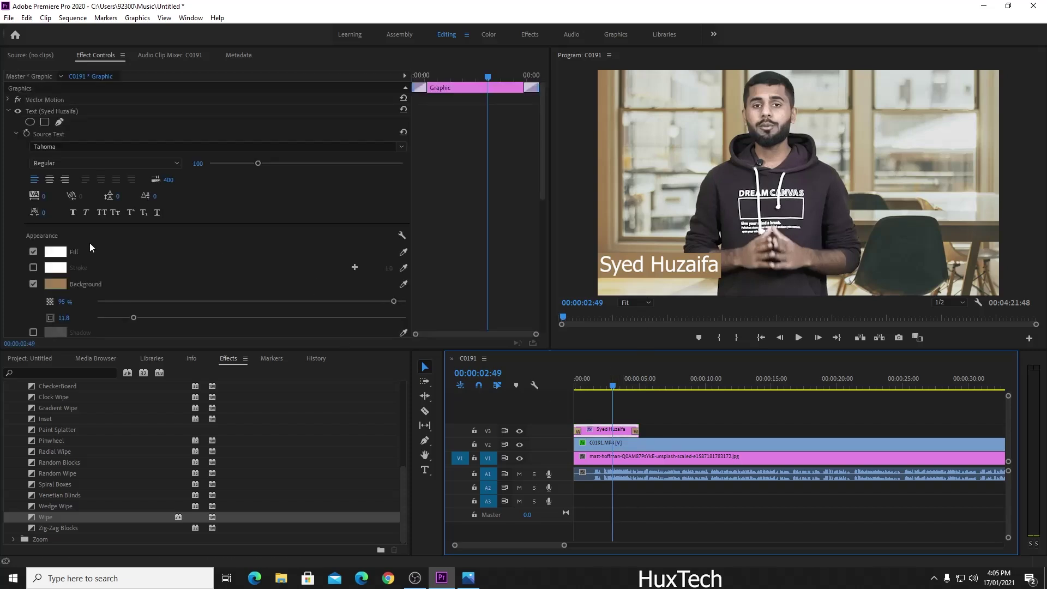
pyautogui.click(55, 283)
pyautogui.click(162, 108)
pyautogui.moveTo(162, 108); pyautogui.dragTo(162, 122)
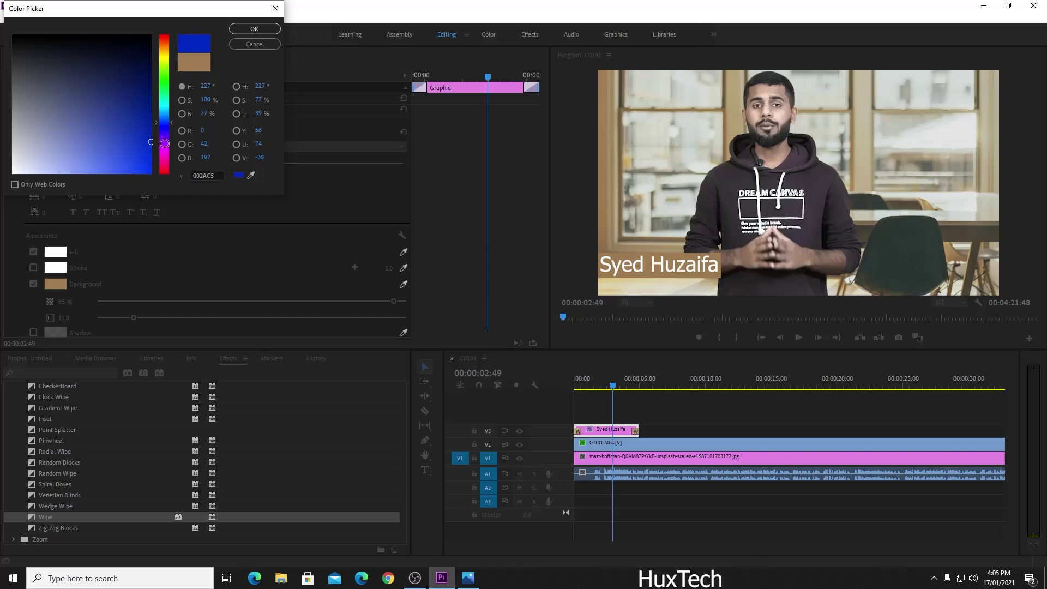
pyautogui.moveTo(151, 172); pyautogui.dragTo(169, 180)
pyautogui.click(238, 32)
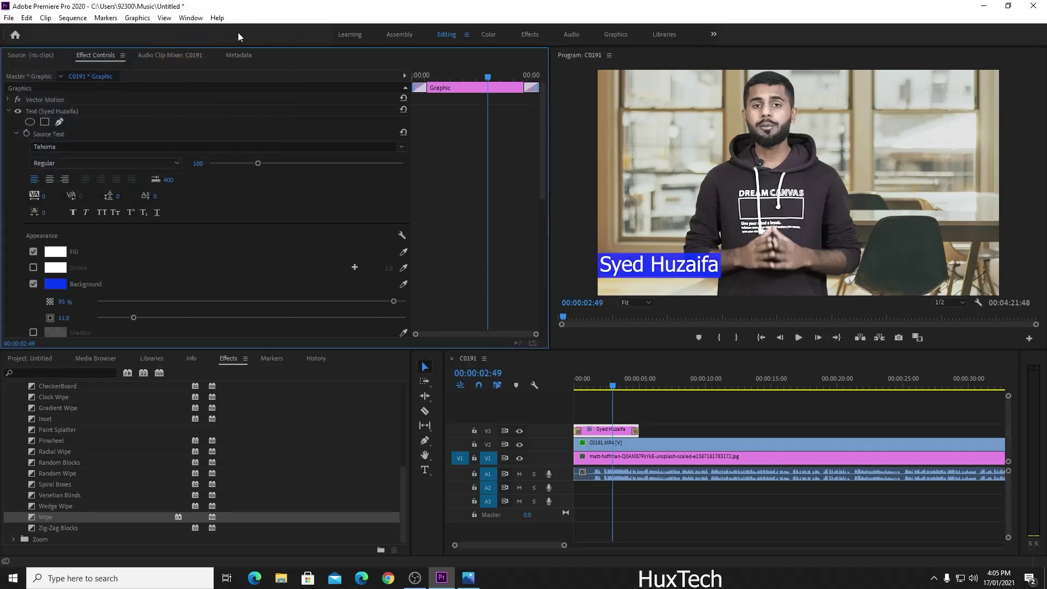
# Set the title background to the dark green (2D3633) sampled from the chair in the video, and deselect the title clip.
pyautogui.click(66, 284)
pyautogui.click(252, 174)
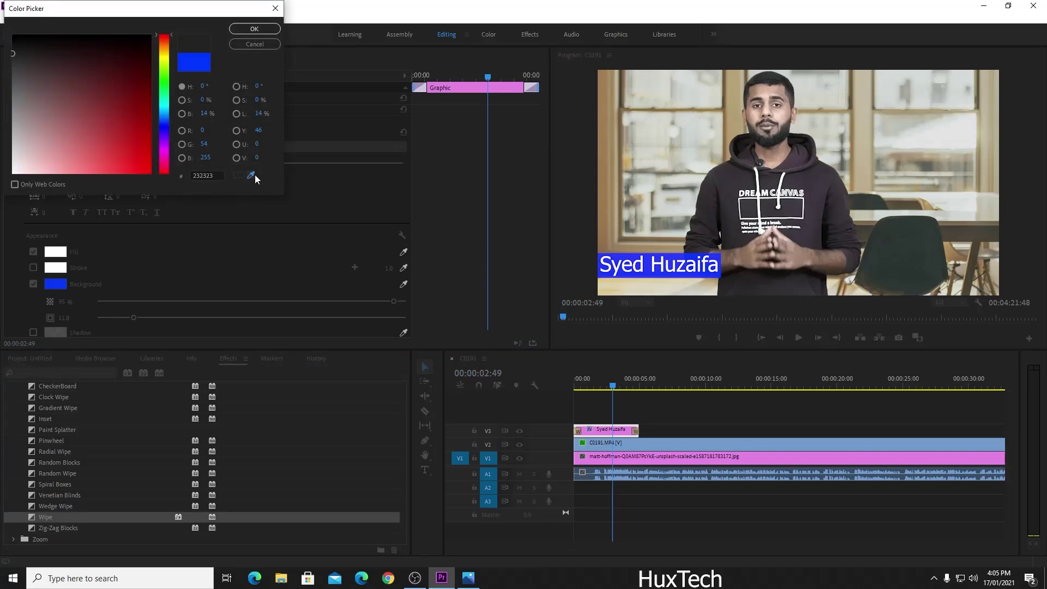
pyautogui.click(663, 266)
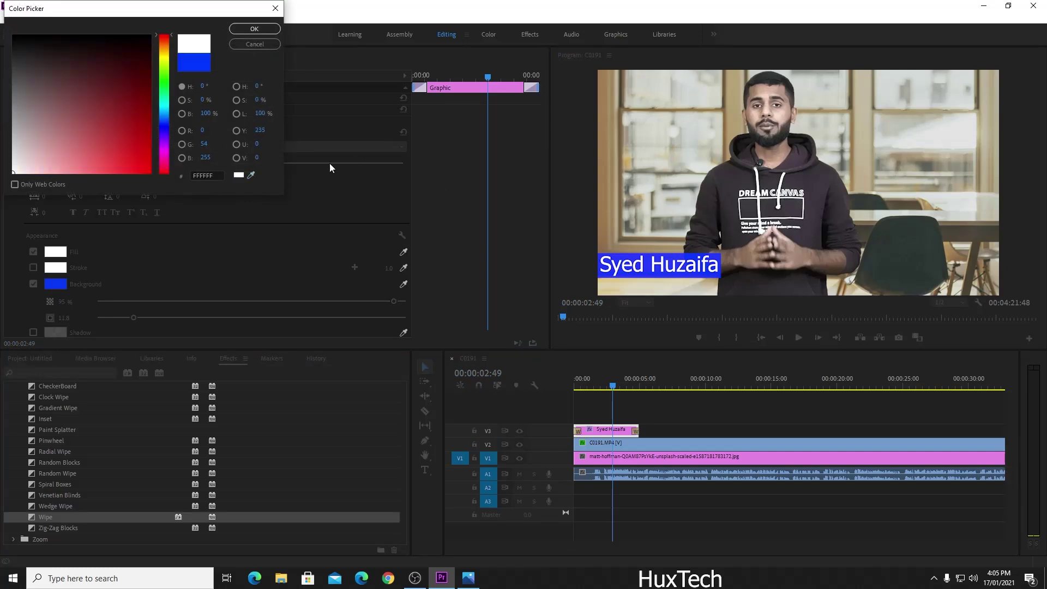
pyautogui.click(252, 174)
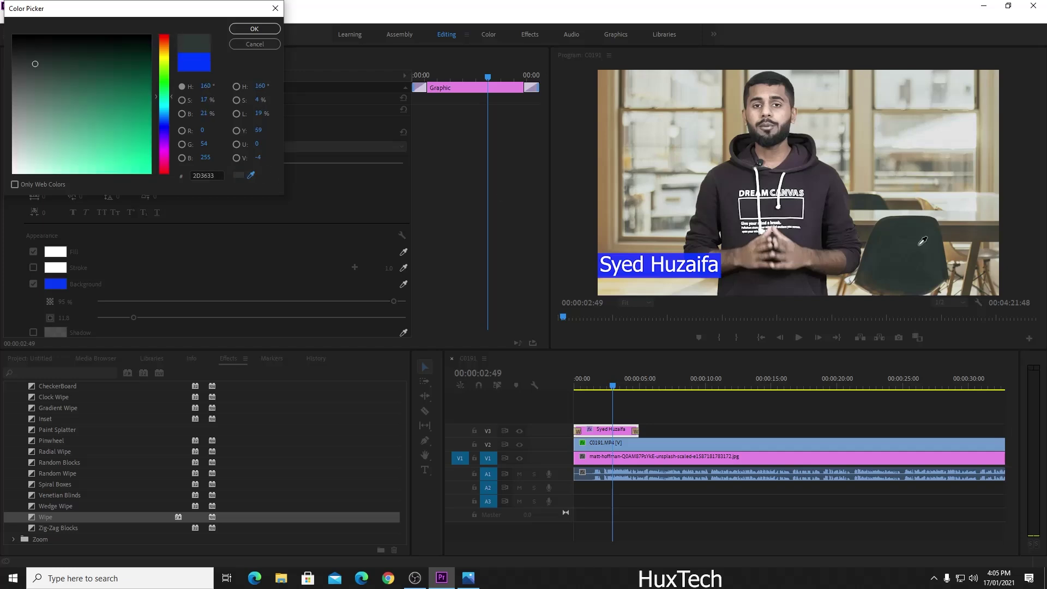
pyautogui.click(254, 28)
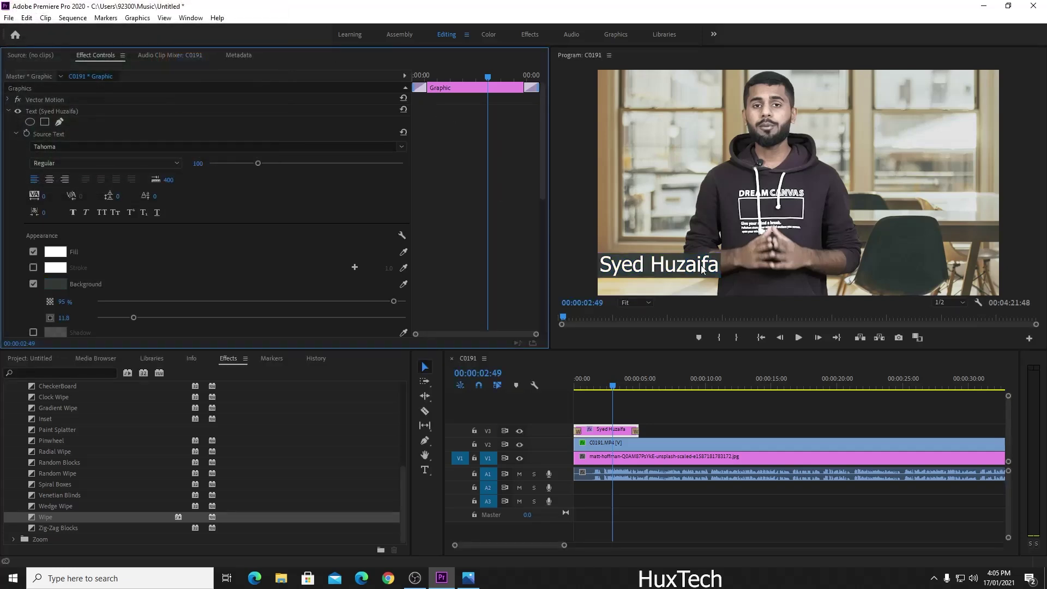
pyautogui.click(676, 495)
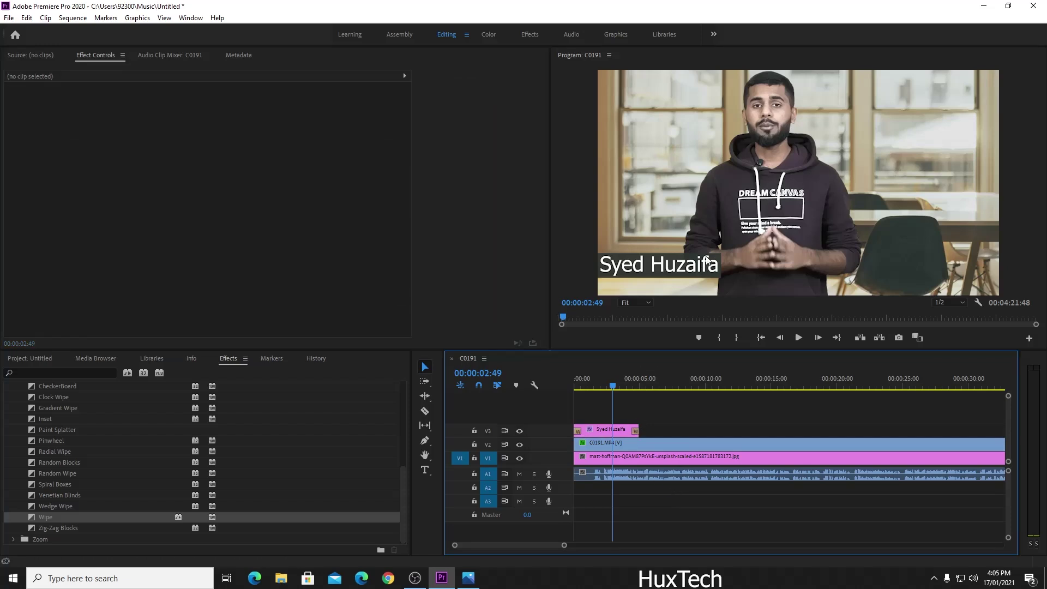
# Move the name title clip up to track V4, leaving V3 empty beneath it, and deselect it.
pyautogui.click(604, 430)
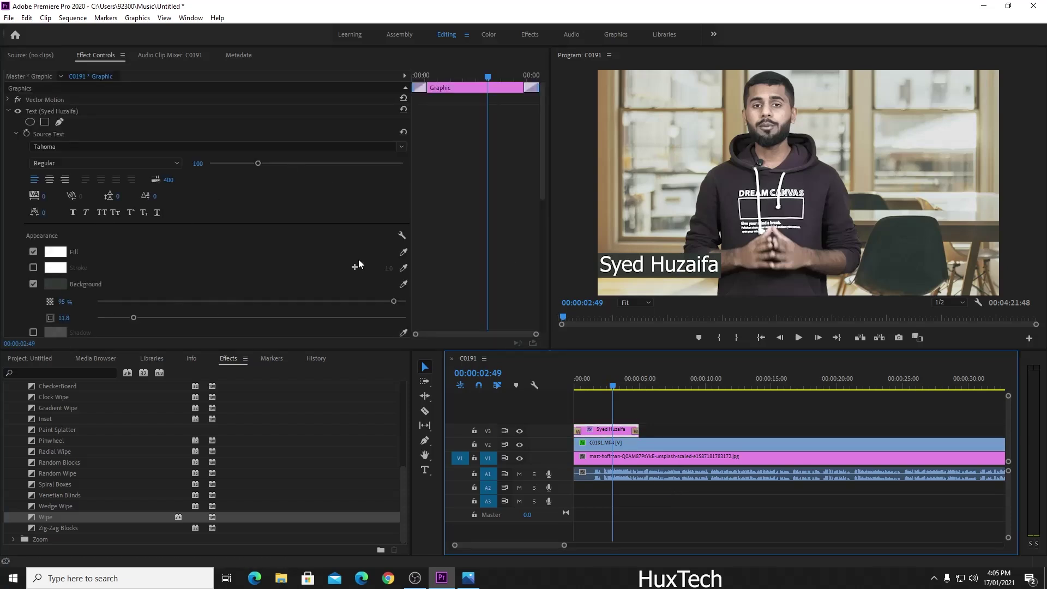
pyautogui.moveTo(605, 424); pyautogui.dragTo(604, 423)
pyautogui.click(601, 427)
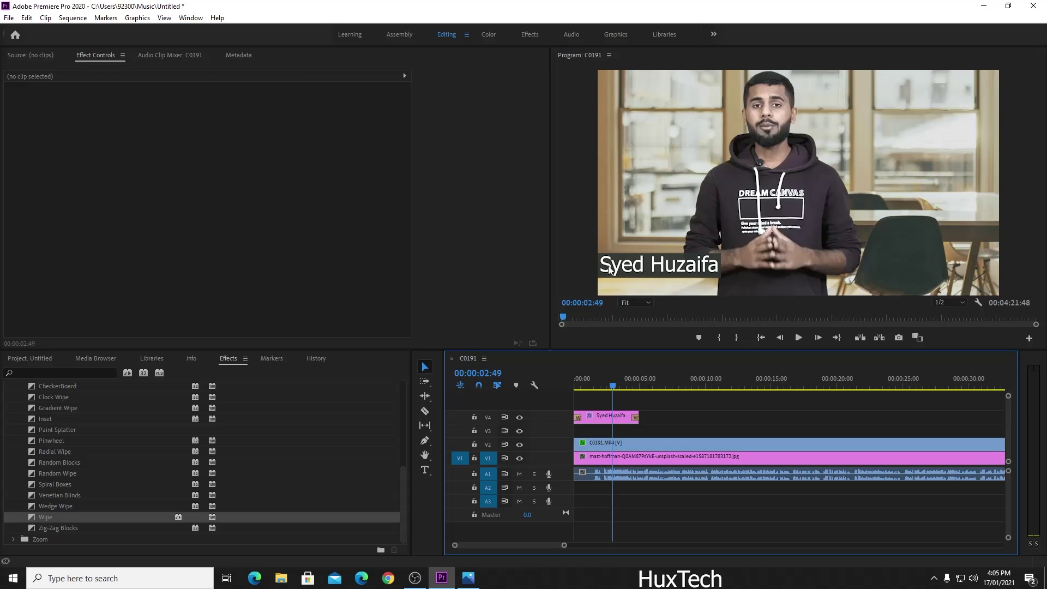
pyautogui.click(594, 417)
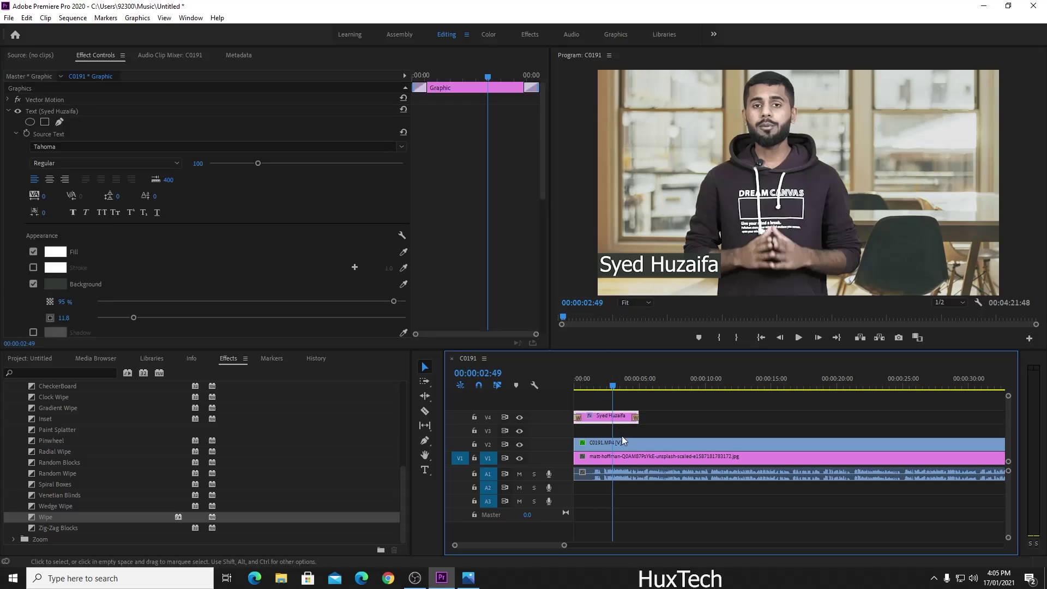
pyautogui.click(661, 422)
# Draw a closed, curved leaf-like shape just above the name title with the Pen tool.
pyautogui.click(424, 440)
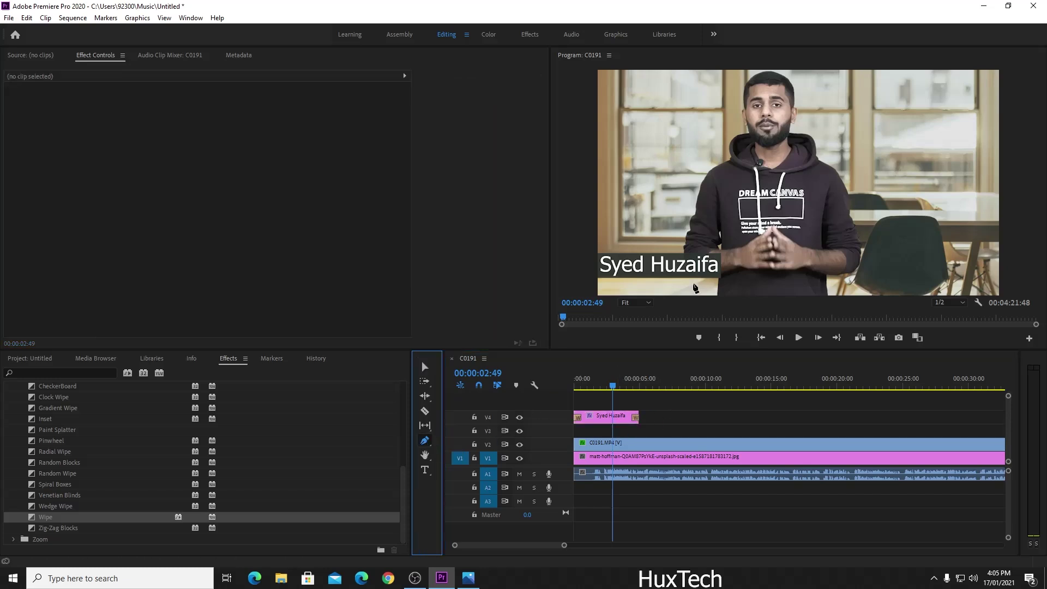
pyautogui.click(607, 215)
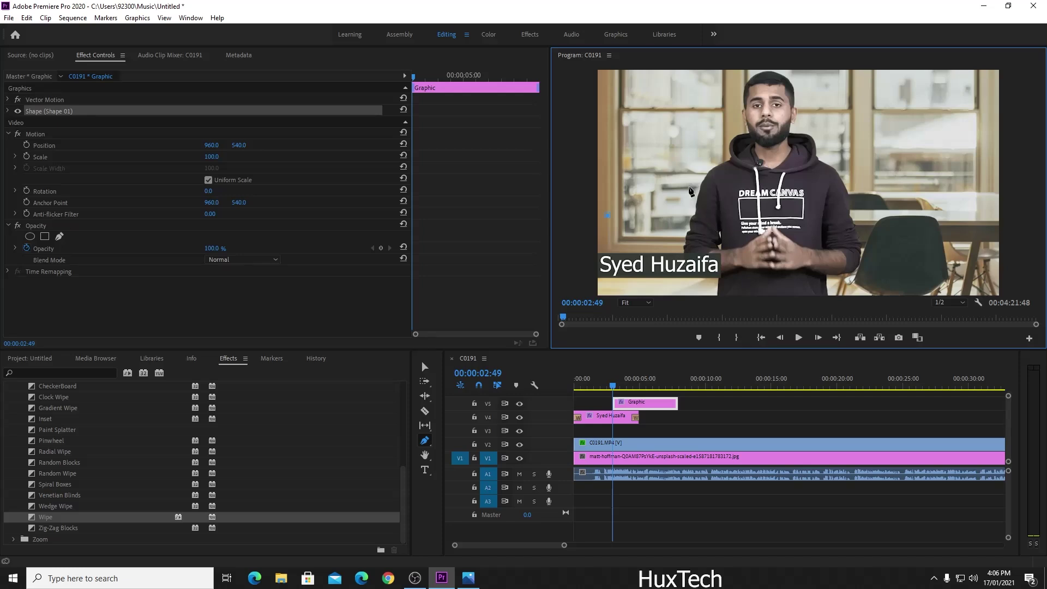
pyautogui.moveTo(718, 218); pyautogui.dragTo(758, 243)
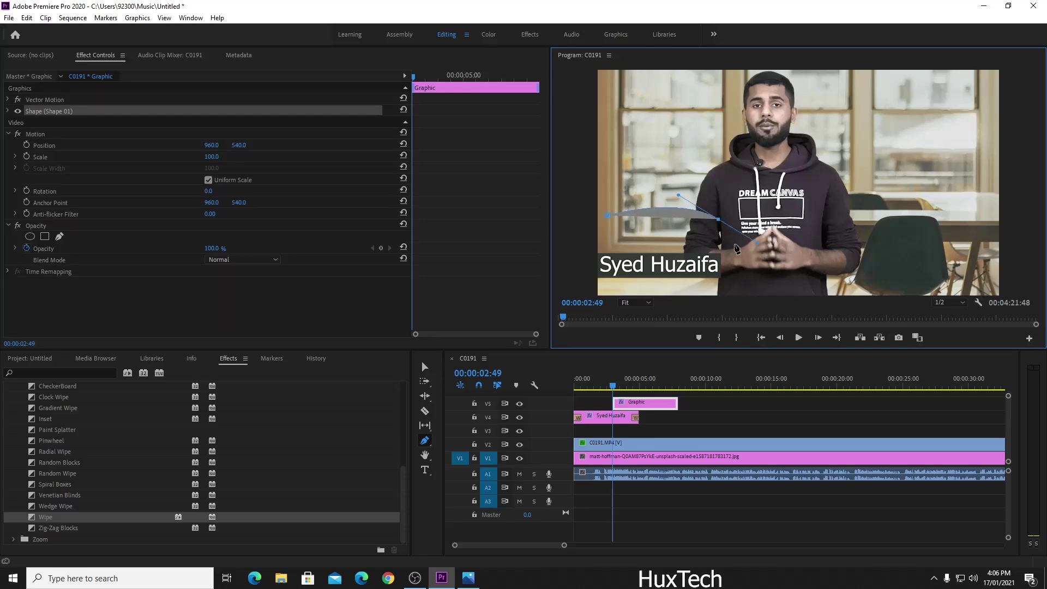
pyautogui.moveTo(666, 247); pyautogui.dragTo(636, 245)
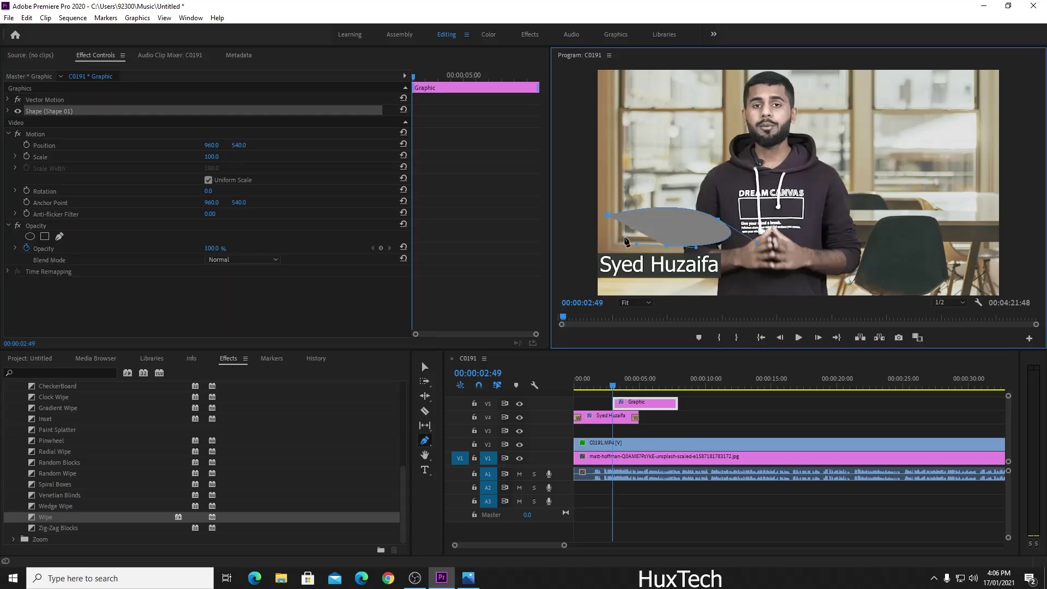
pyautogui.click(608, 215)
pyautogui.click(425, 366)
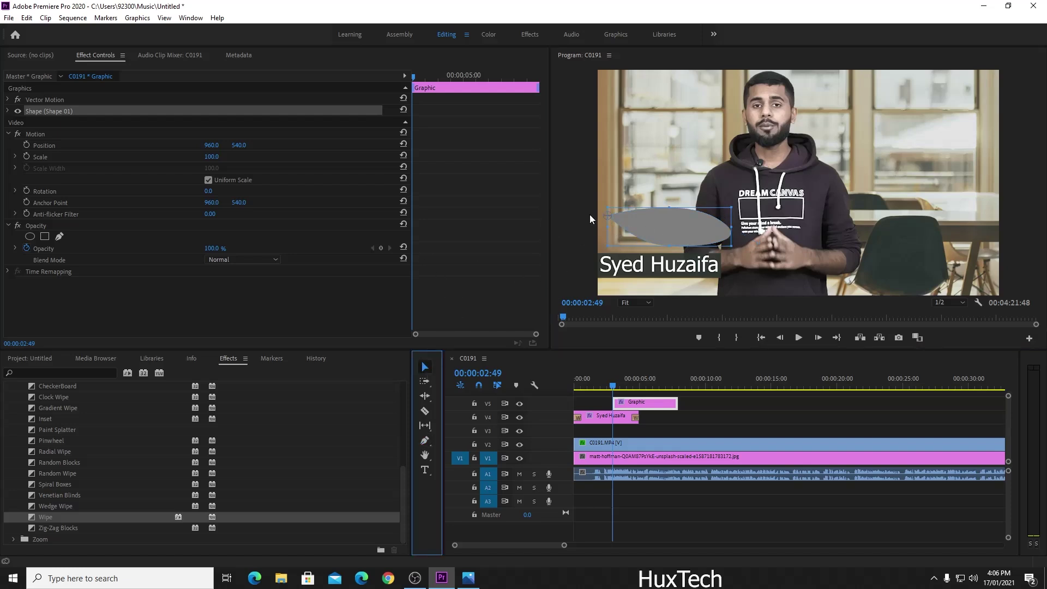
# Set the leaf shape's fill to the dark color 353C3D sampled from the video, and deselect the shape.
pyautogui.click(8, 111)
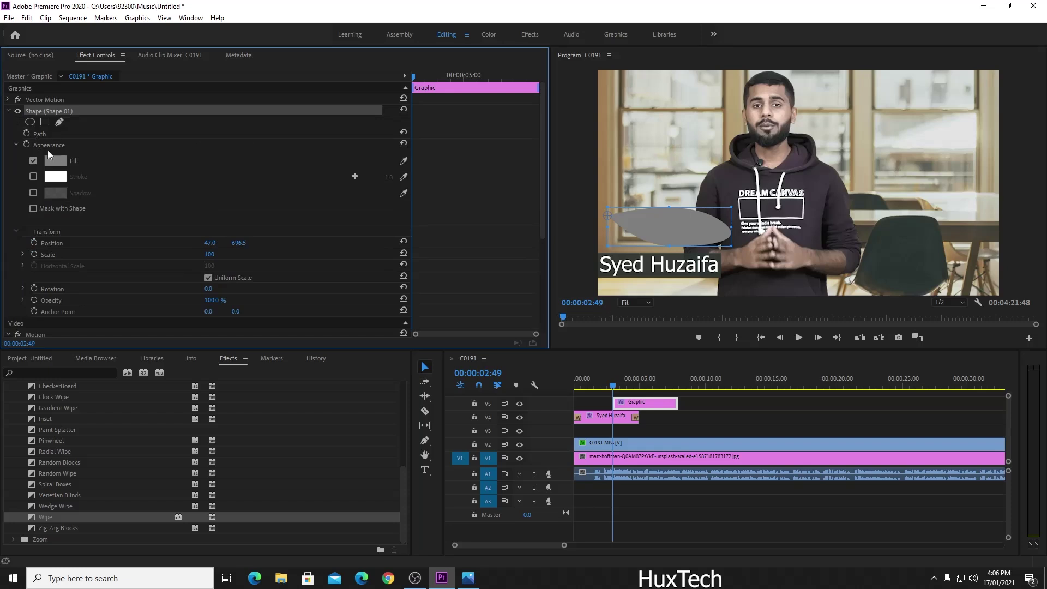
pyautogui.click(55, 160)
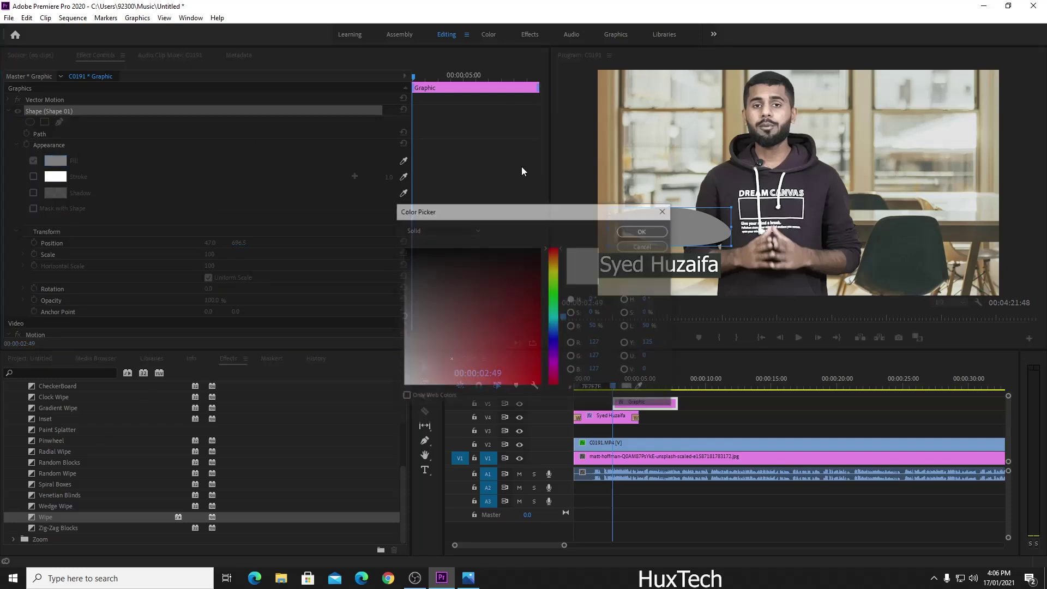
pyautogui.click(641, 388)
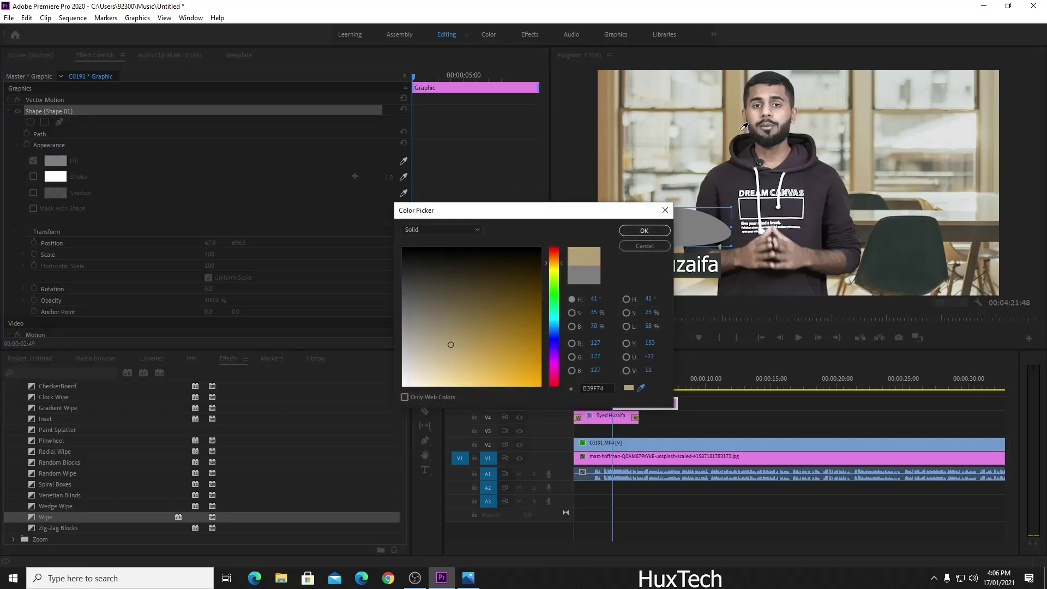
pyautogui.click(773, 69)
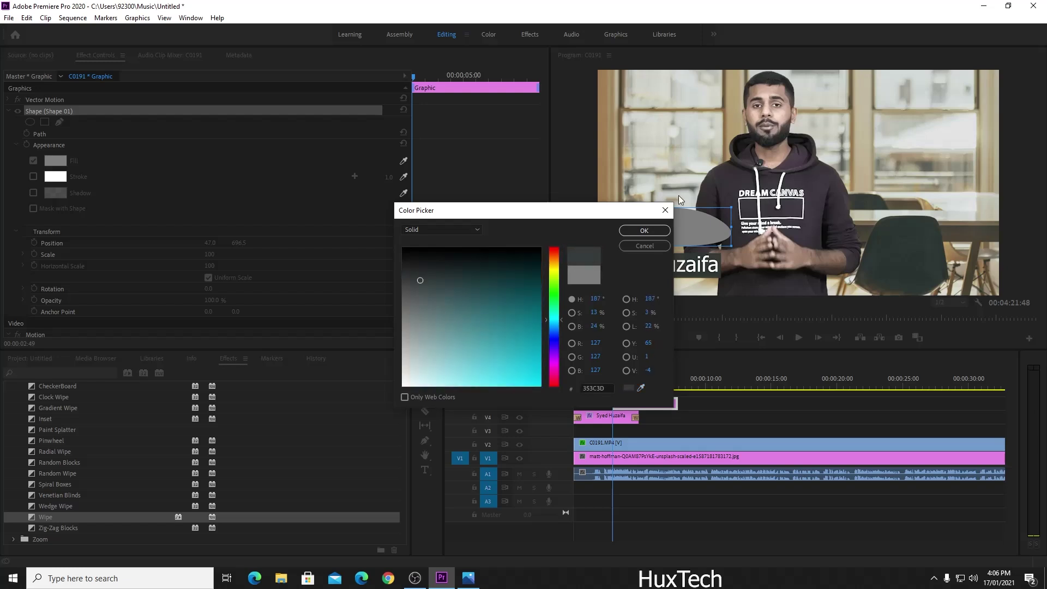
pyautogui.click(642, 231)
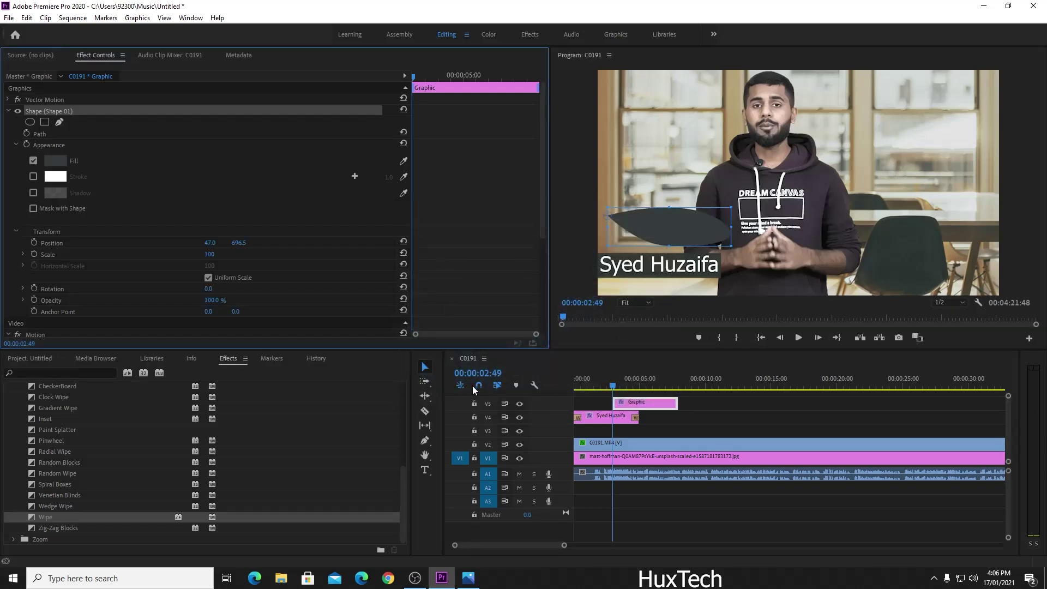
pyautogui.click(684, 426)
# Move the shape clip to the start of track V3, and reposition the shape in the upper-left corner of the video frame.
pyautogui.moveTo(660, 403); pyautogui.dragTo(589, 437)
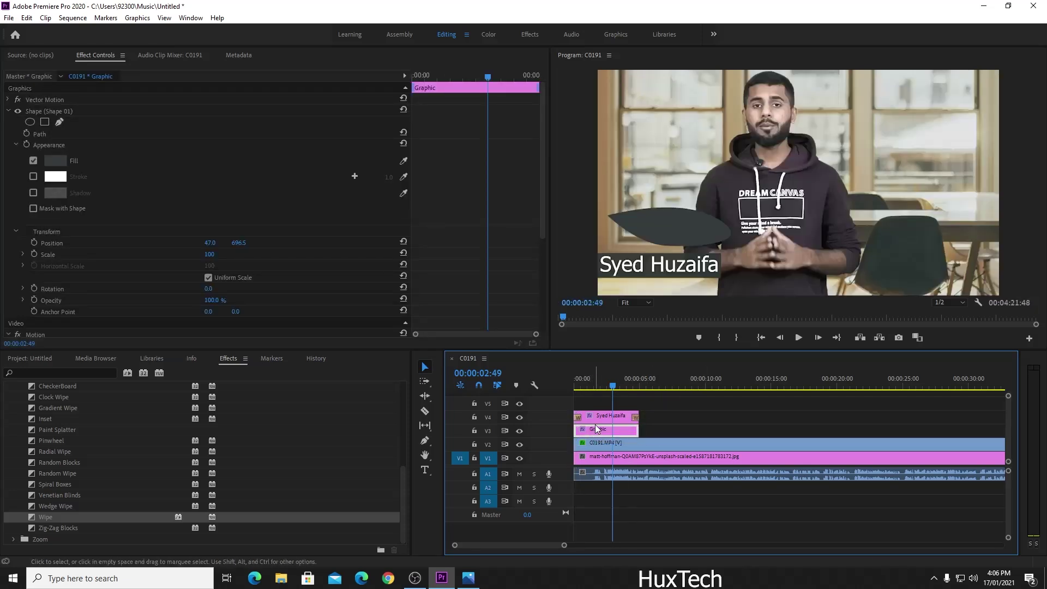
pyautogui.click(676, 229)
pyautogui.moveTo(688, 228); pyautogui.dragTo(673, 105)
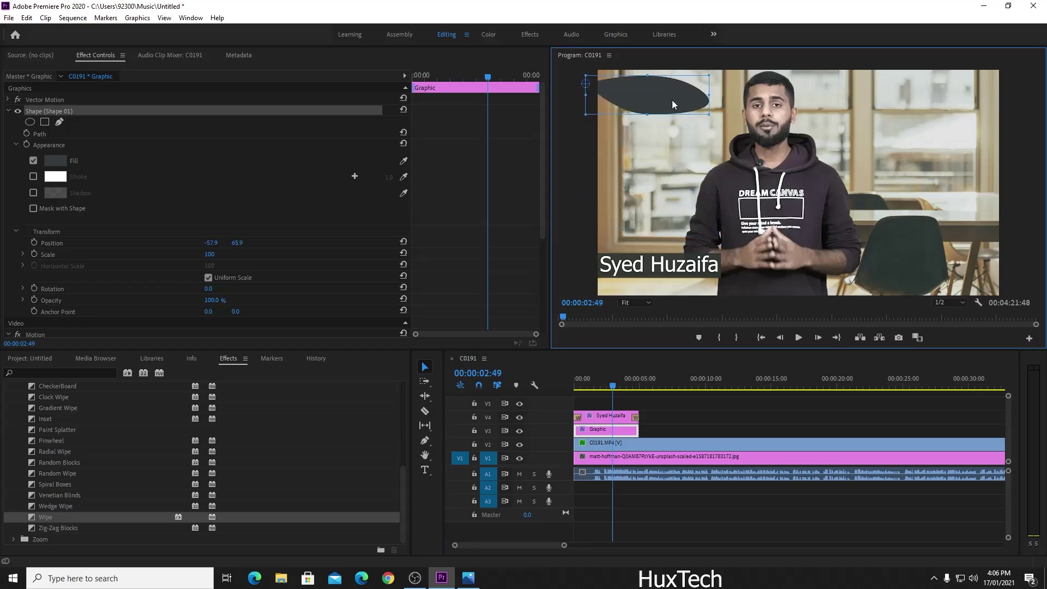
pyautogui.click(676, 418)
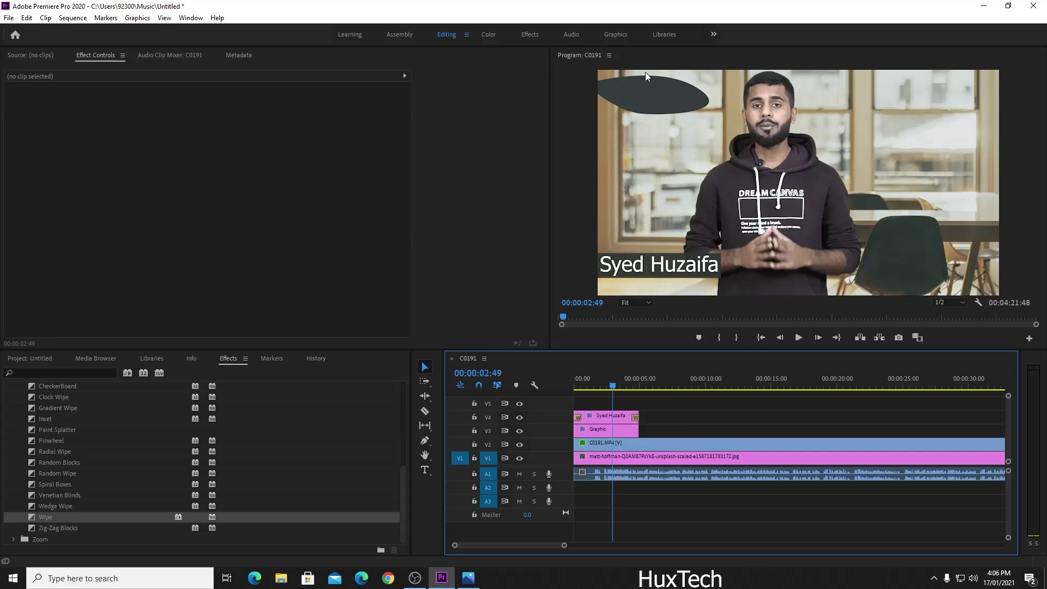
# Add the text "1st" to the video frame and move its clip to the start of track V5.
pyautogui.click(424, 469)
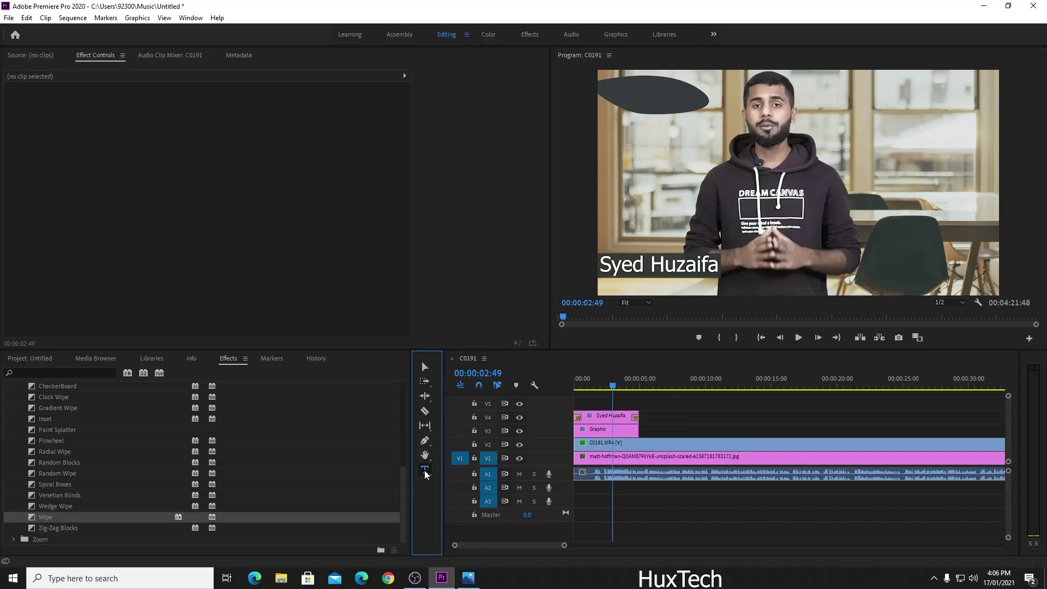
pyautogui.click(651, 187)
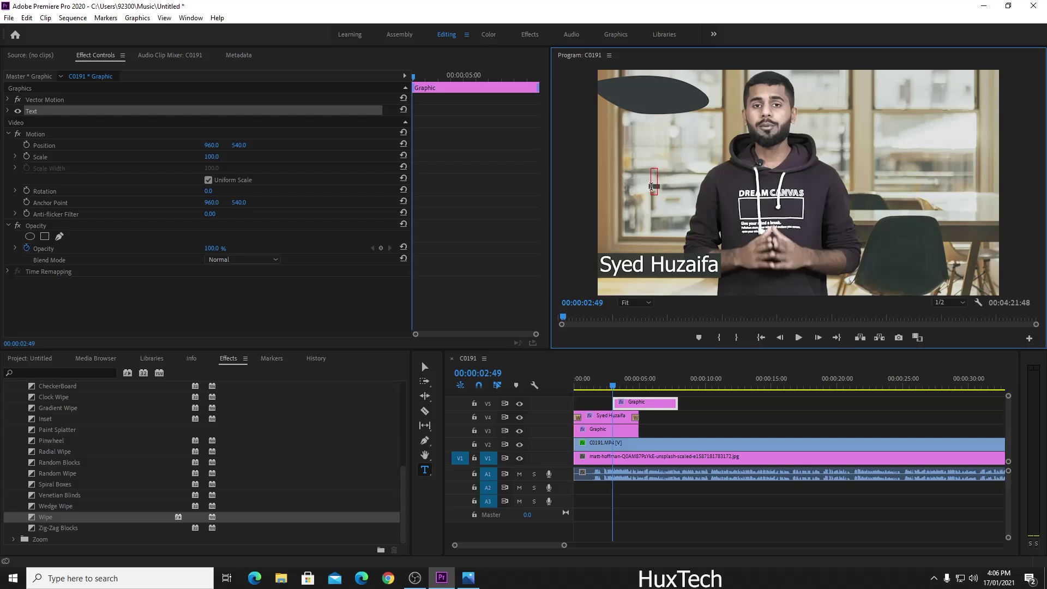
pyautogui.write('1st')
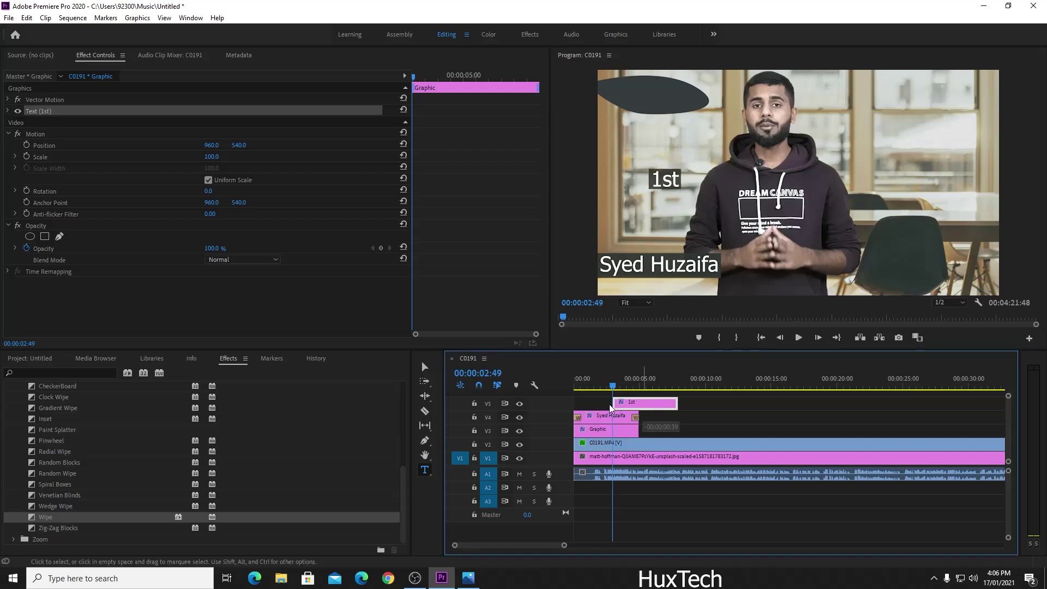
pyautogui.moveTo(619, 403); pyautogui.dragTo(579, 402)
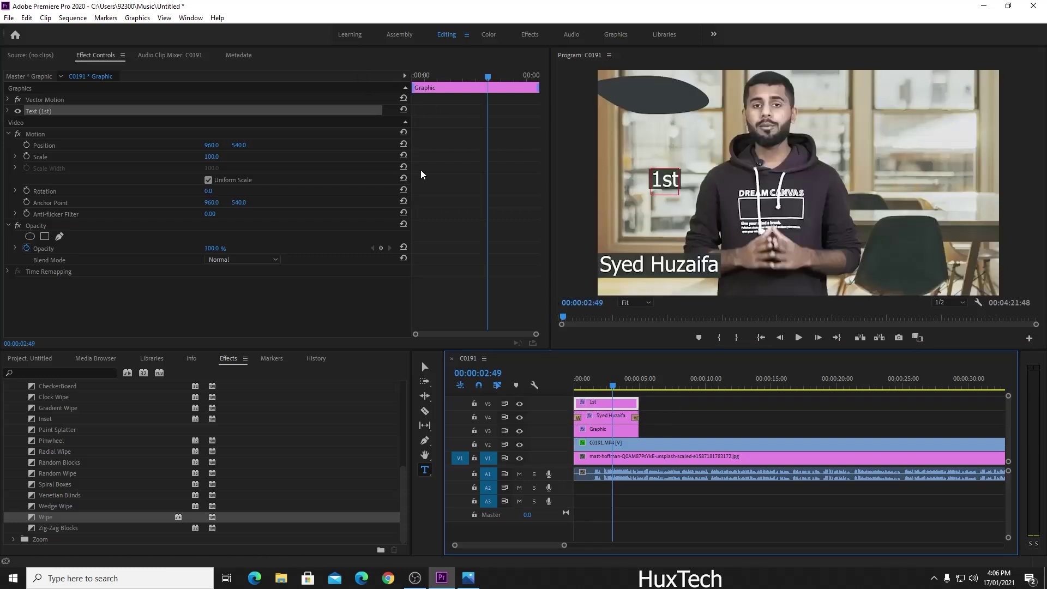
# Center the "1st" text on the dark leaf shape and deselect it.
pyautogui.click(425, 367)
pyautogui.moveTo(667, 181); pyautogui.dragTo(649, 94)
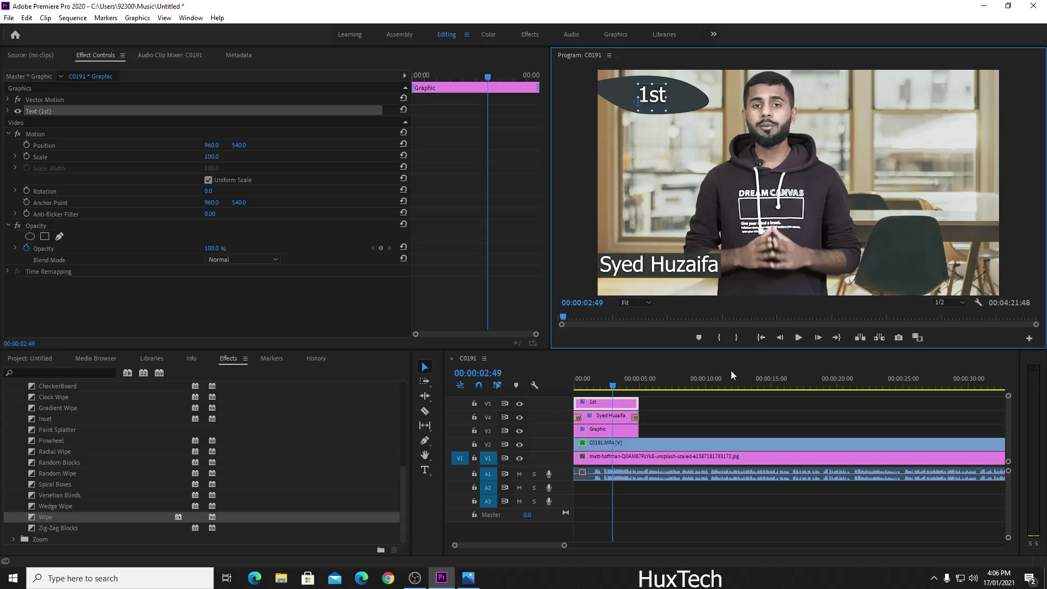
pyautogui.click(754, 485)
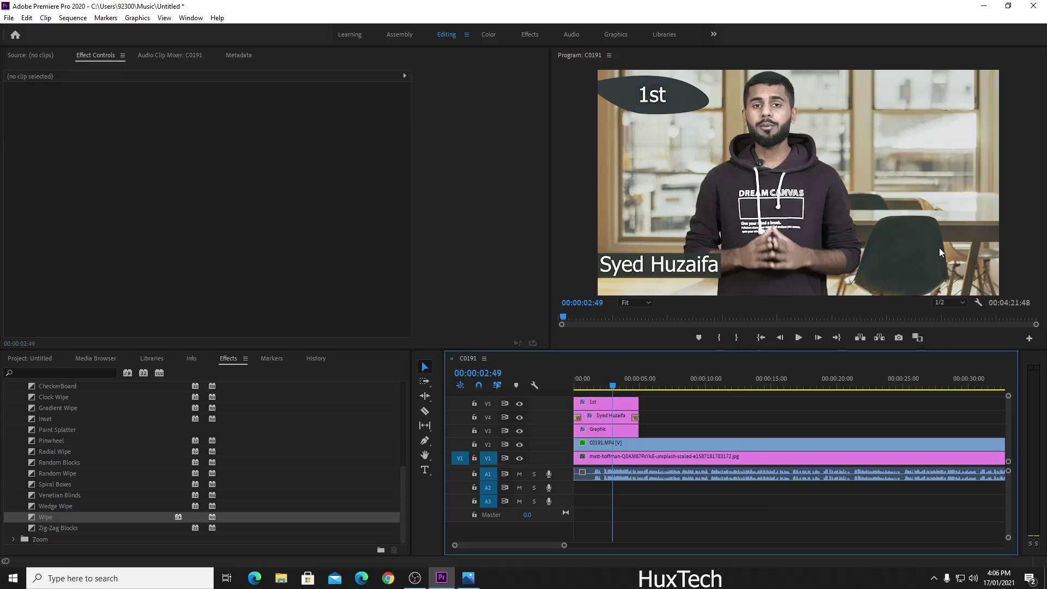
# Examine the stacked title clips on the timeline, checking what track V3 shows by toggling its visibility.
pyautogui.click(623, 386)
pyautogui.click(592, 386)
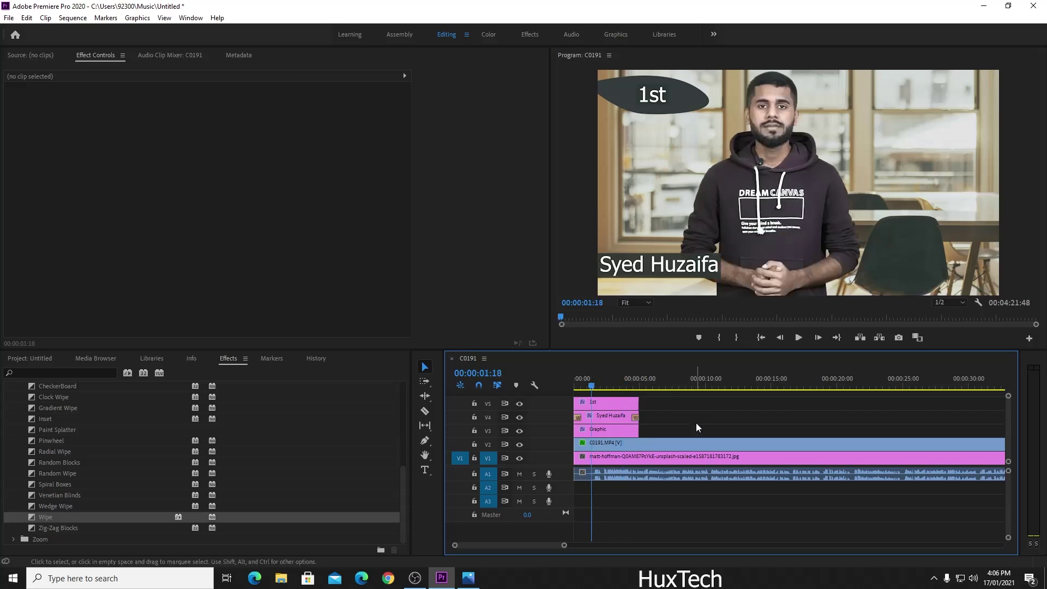
pyautogui.press('=')
pyautogui.click(669, 431)
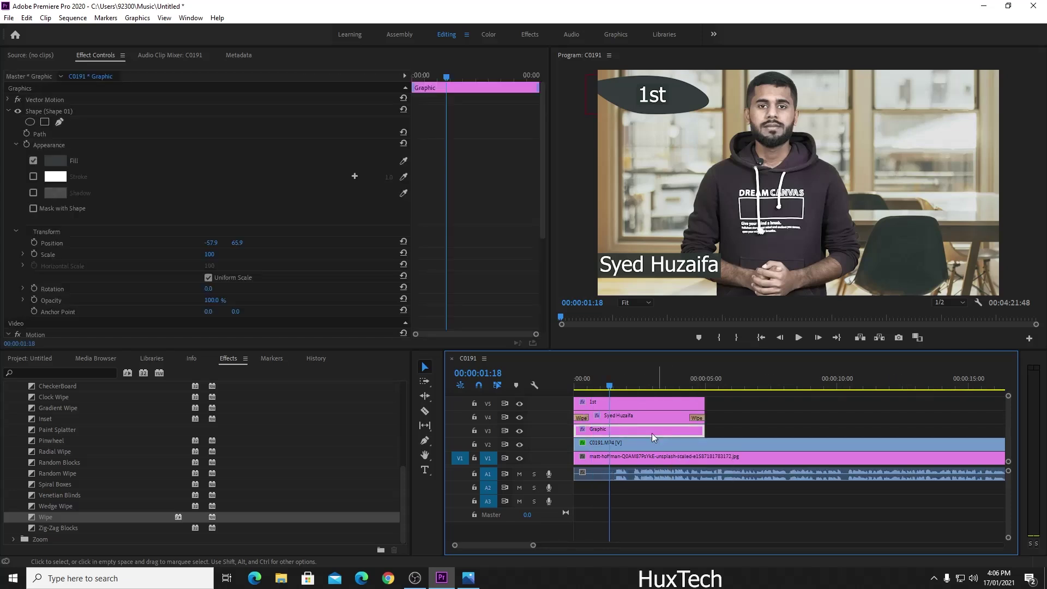
pyautogui.click(520, 432)
pyautogui.click(520, 432)
pyautogui.click(597, 404)
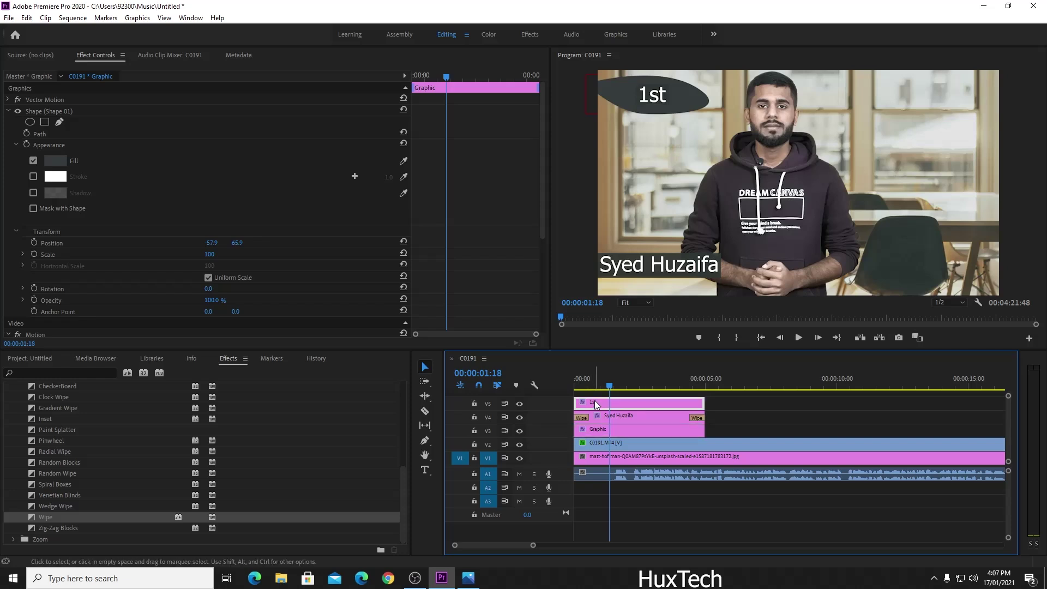
pyautogui.click(599, 431)
pyautogui.click(602, 404)
# Copy the name title's ending Wipe onto the ends of the leaf shape and "1st" clips, and apply Wipe to both clips' starts.
pyautogui.click(697, 419)
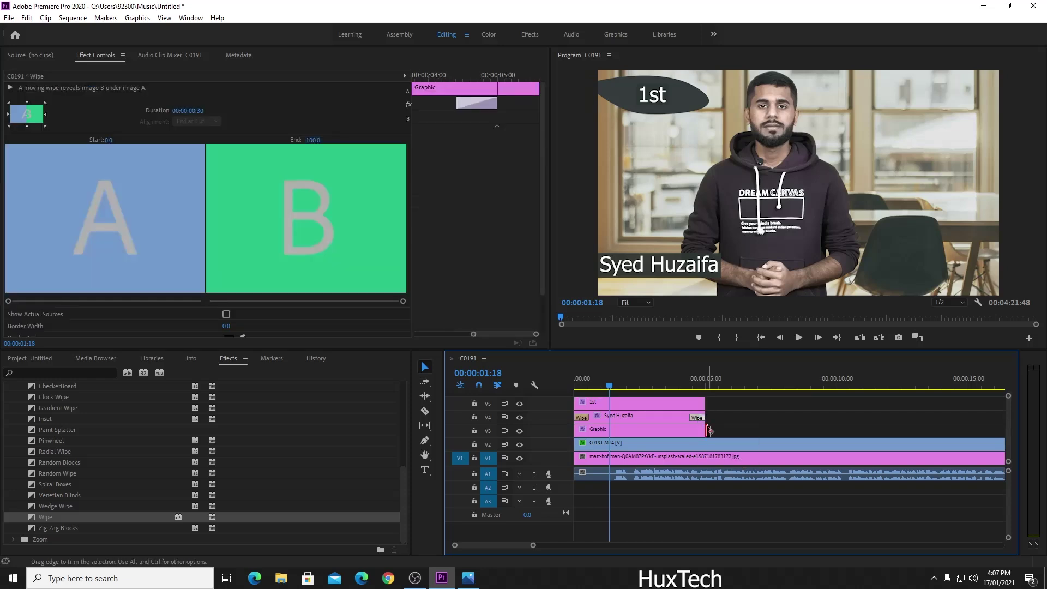
pyautogui.click(701, 419)
pyautogui.click(699, 417)
pyautogui.click(705, 430)
pyautogui.hotkey('ctrl', 'v')
pyautogui.click(709, 403)
pyautogui.hotkey('ctrl', 'v')
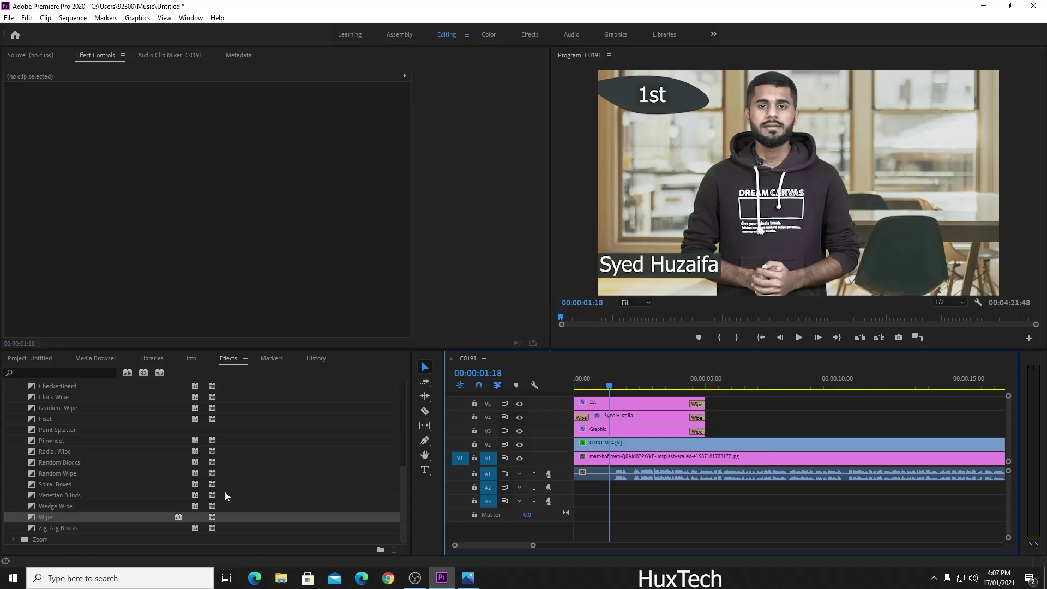
pyautogui.moveTo(46, 517); pyautogui.dragTo(579, 404)
pyautogui.moveTo(72, 518); pyautogui.dragTo(579, 430)
# Move the "1st" and leaf shape clips together past the name title's end, starting at about 00:00:05:17.
pyautogui.click(662, 430)
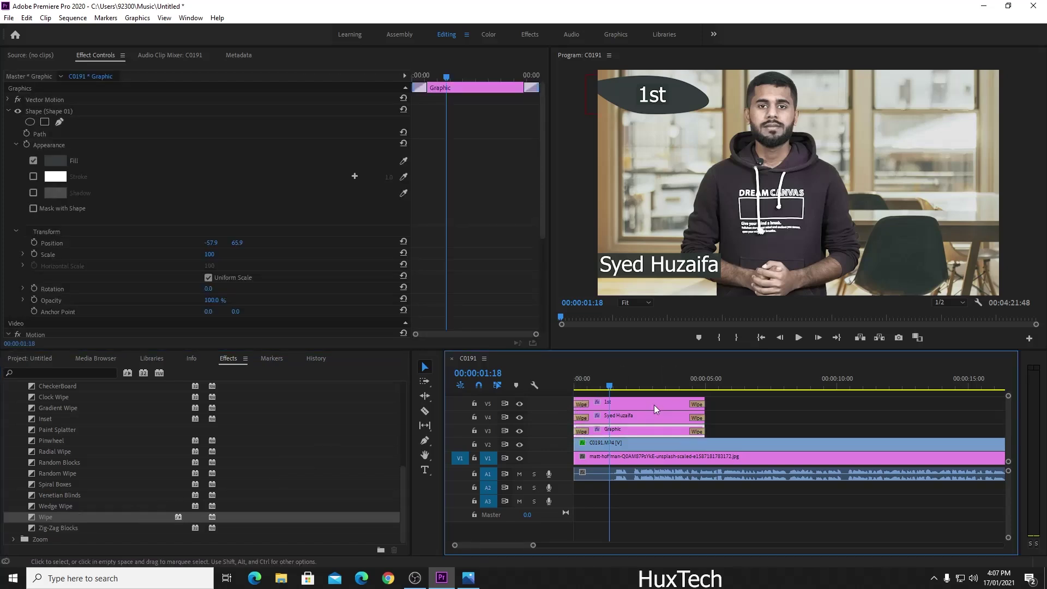
pyautogui.click(649, 402)
pyautogui.keyDown('shift'); pyautogui.click(646, 433); pyautogui.keyUp('shift')
pyautogui.moveTo(626, 401); pyautogui.dragTo(766, 401)
pyautogui.click(715, 388)
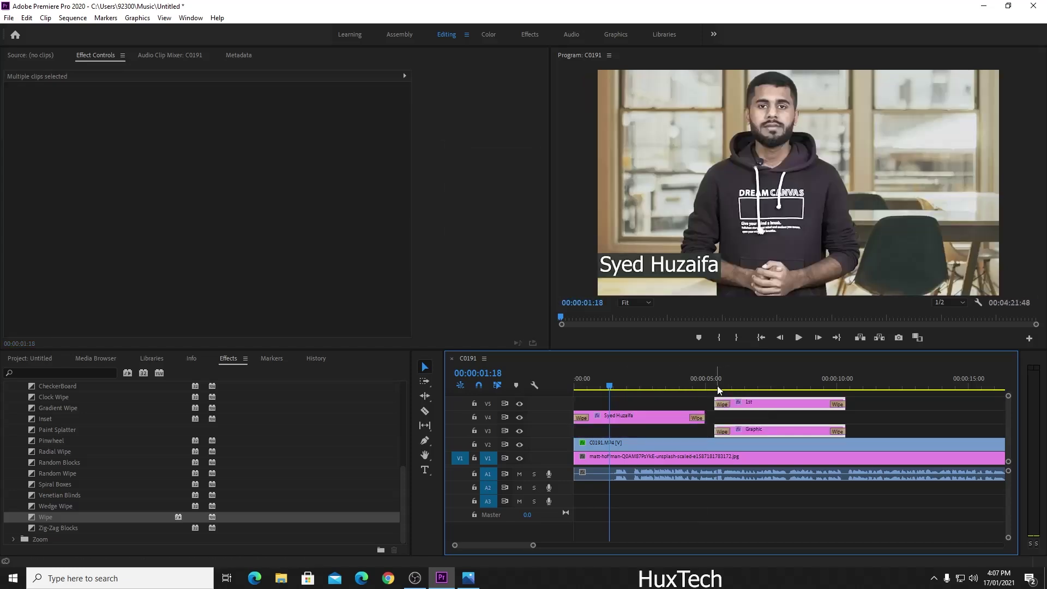
pyautogui.click(714, 388)
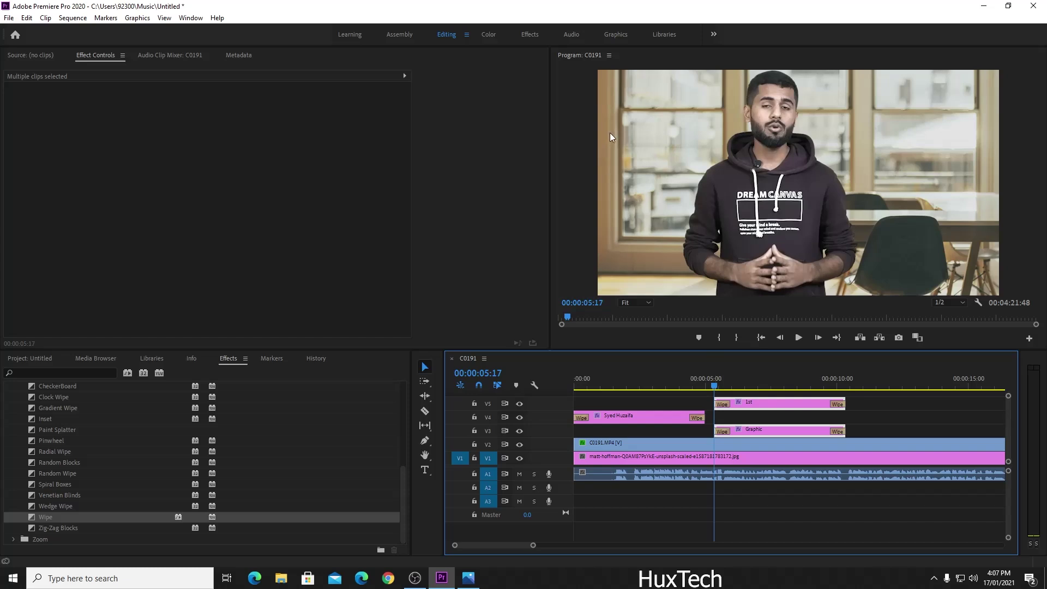
# Try trimming the end of the leaf shape clip to 00:00:09:19, and undo the trim.
pyautogui.click(845, 387)
pyautogui.click(759, 387)
pyautogui.moveTo(844, 404); pyautogui.dragTo(820, 430)
pyautogui.hotkey('ctrl', 'z')
pyautogui.click(840, 415)
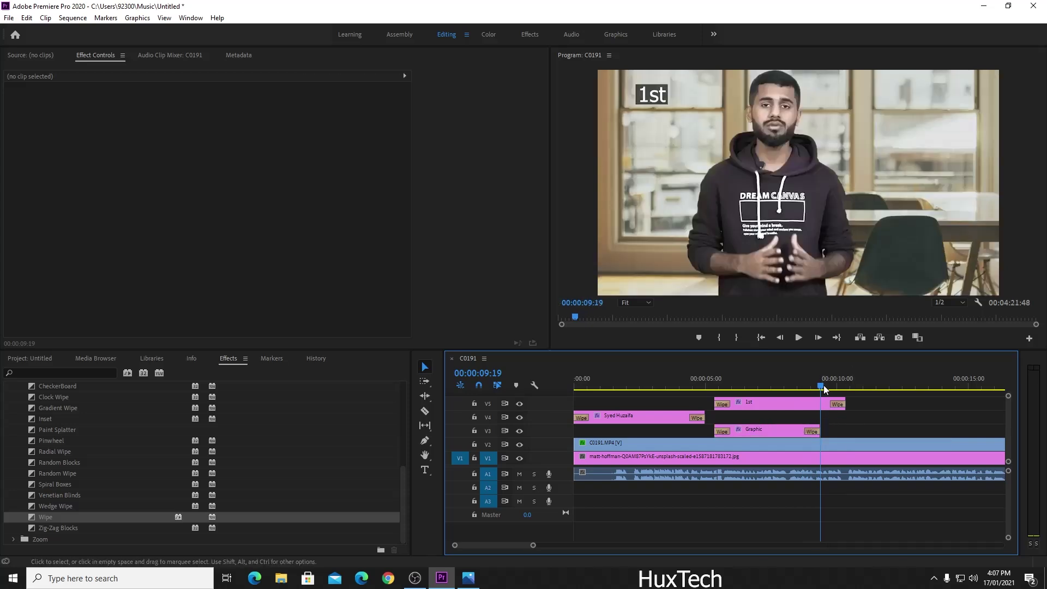
pyautogui.moveTo(809, 388); pyautogui.dragTo(831, 389)
pyautogui.hotkey('ctrl', 'z')
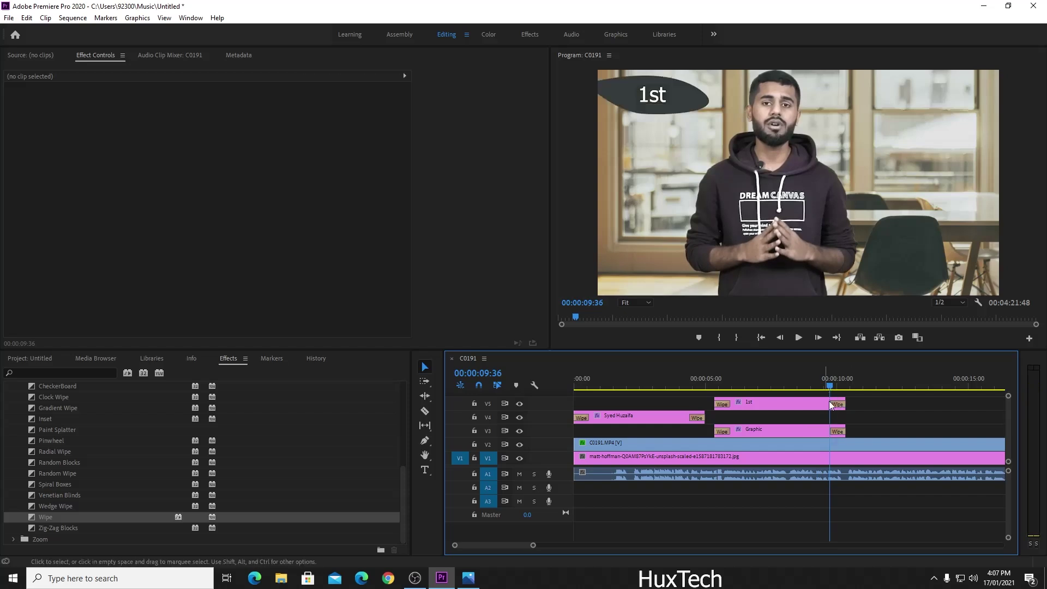
pyautogui.click(611, 387)
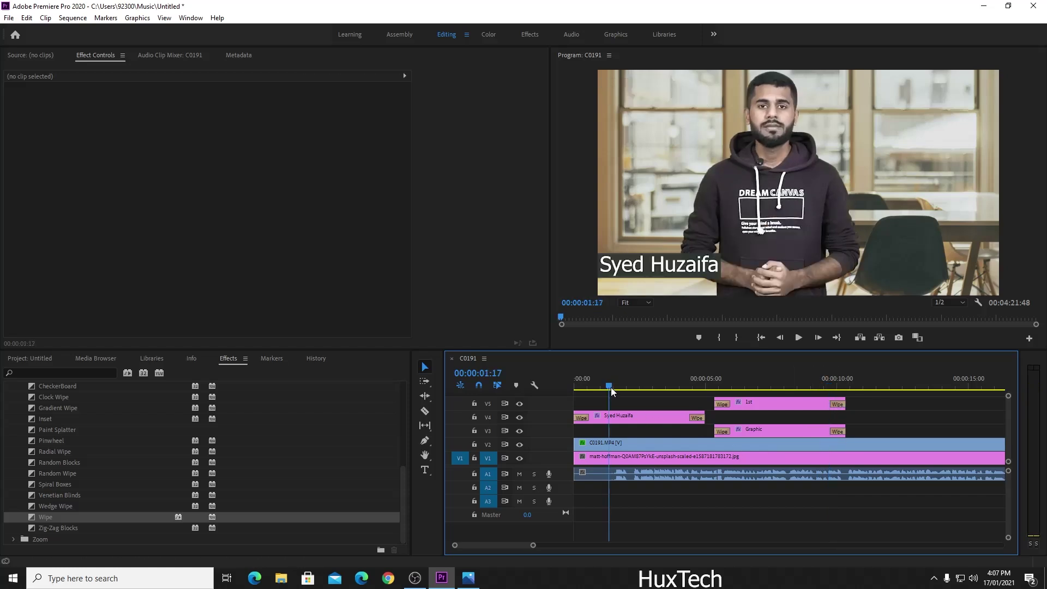
pyautogui.click(751, 385)
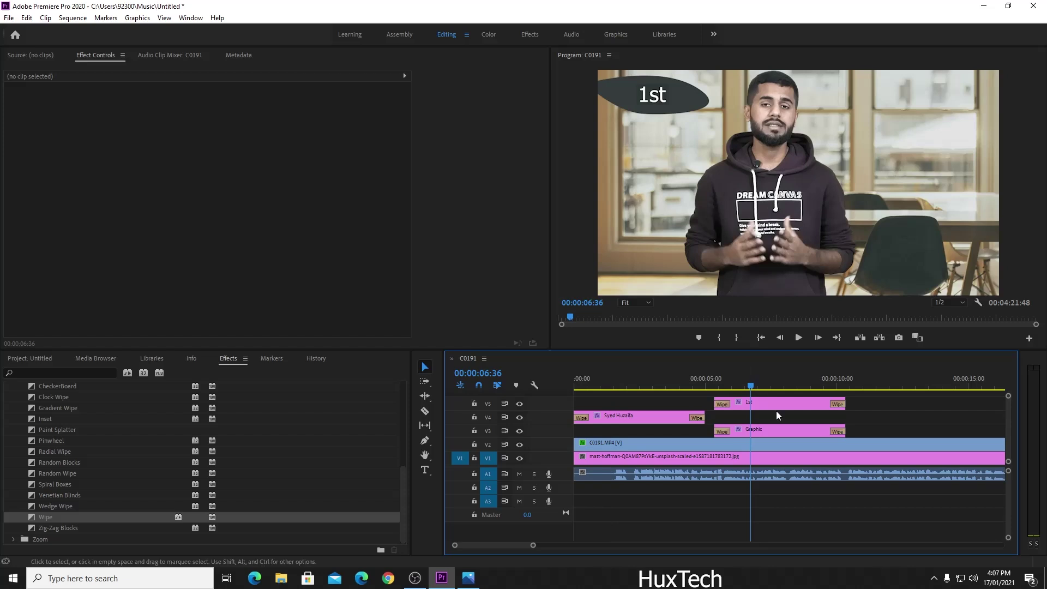
pyautogui.moveTo(870, 398); pyautogui.dragTo(669, 435)
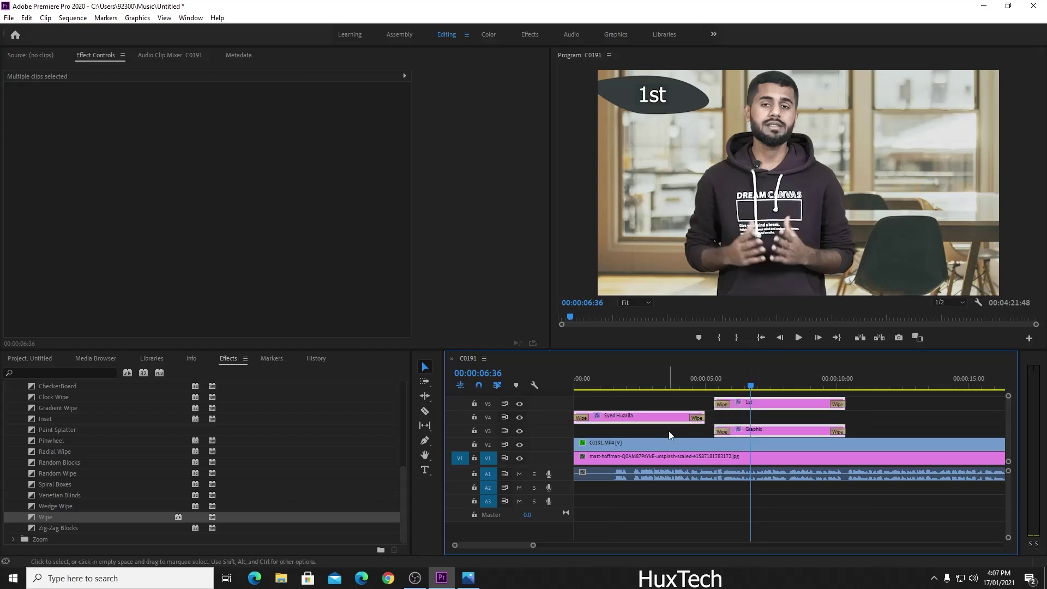
pyautogui.click(855, 416)
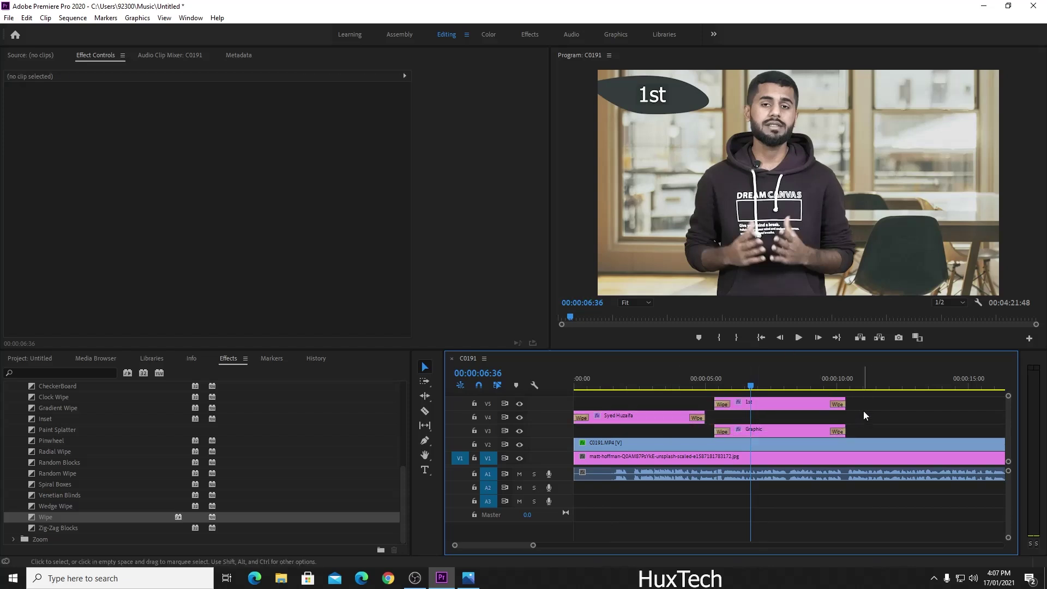
# Import the 2021 new year design image and place it at the start of new video track V6.
pyautogui.click(8, 18)
pyautogui.click(45, 293)
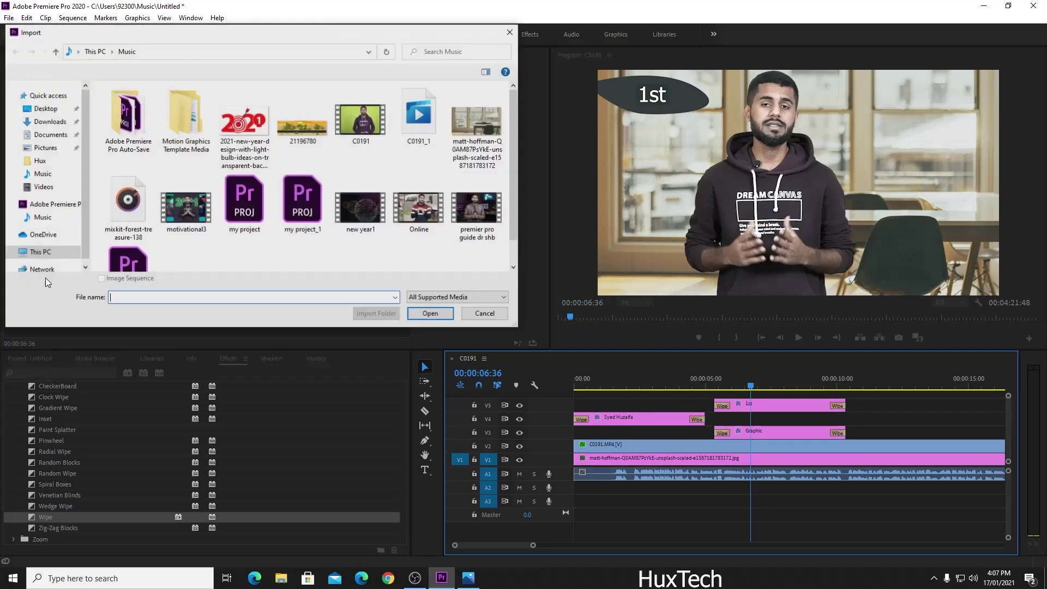
pyautogui.doubleClick(259, 129)
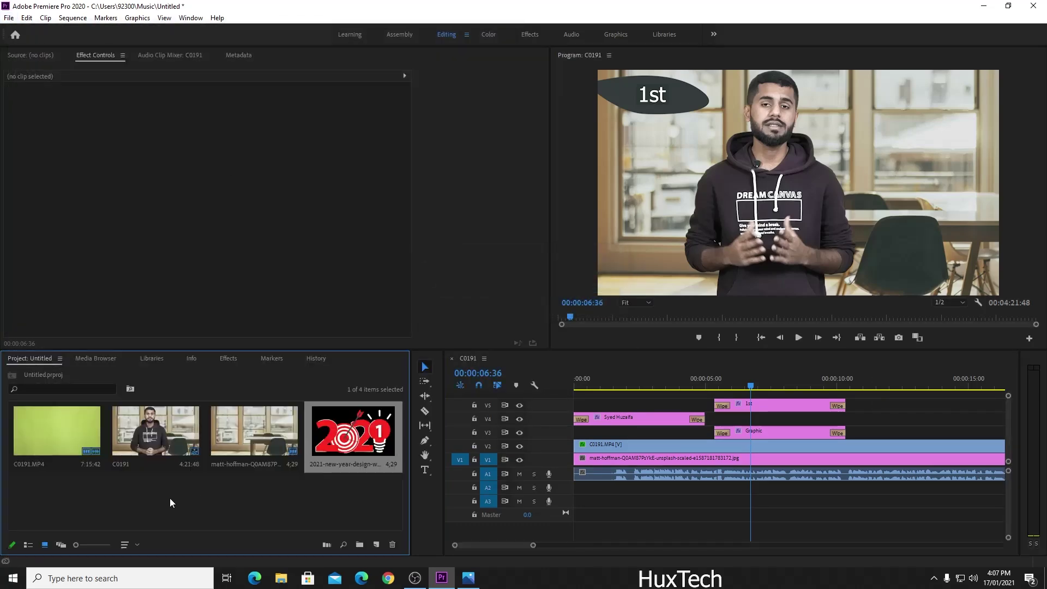
pyautogui.moveTo(346, 453); pyautogui.dragTo(581, 392)
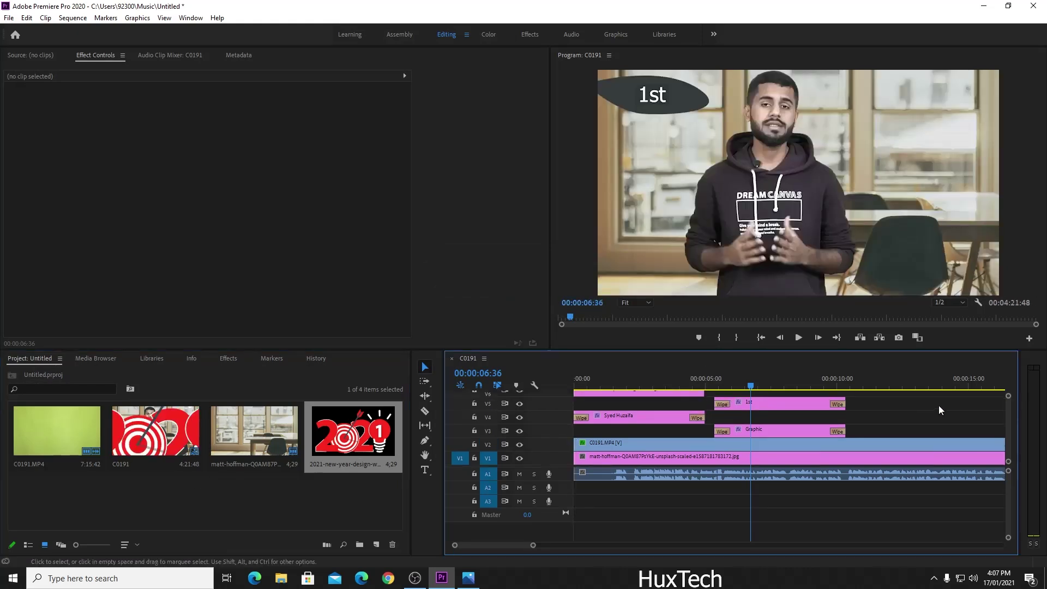
# Extend the 2021 image clip on track V6 to the end of the main video clip.
pyautogui.press('\\')
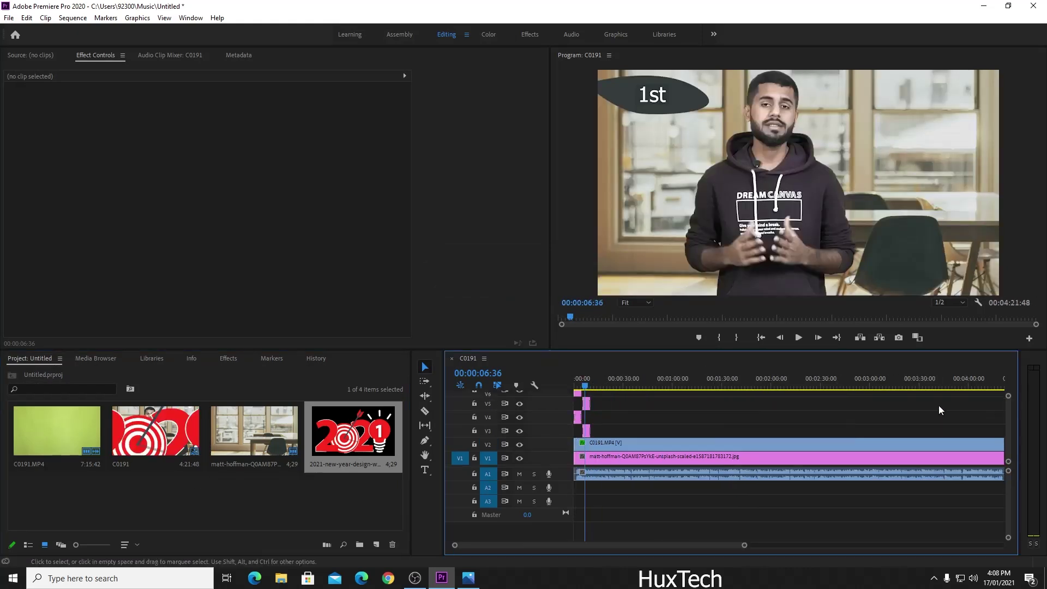
pyautogui.press('-')
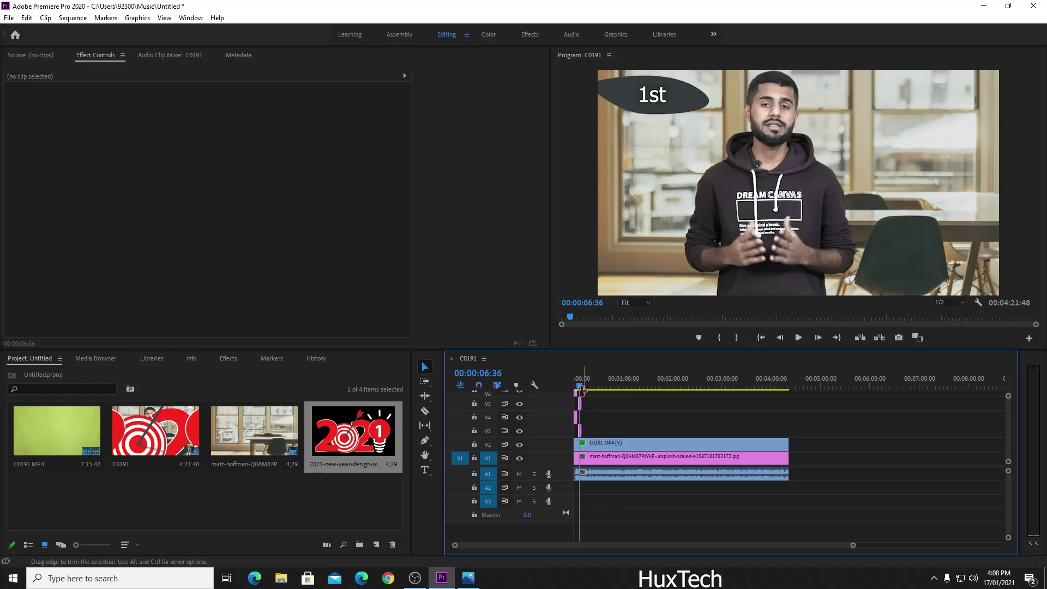
pyautogui.moveTo(579, 392); pyautogui.dragTo(788, 393)
# Scale the 2021 image to 5 and move it to the video frame's upper-left corner, at about 127.8, 65.2.
pyautogui.click(731, 377)
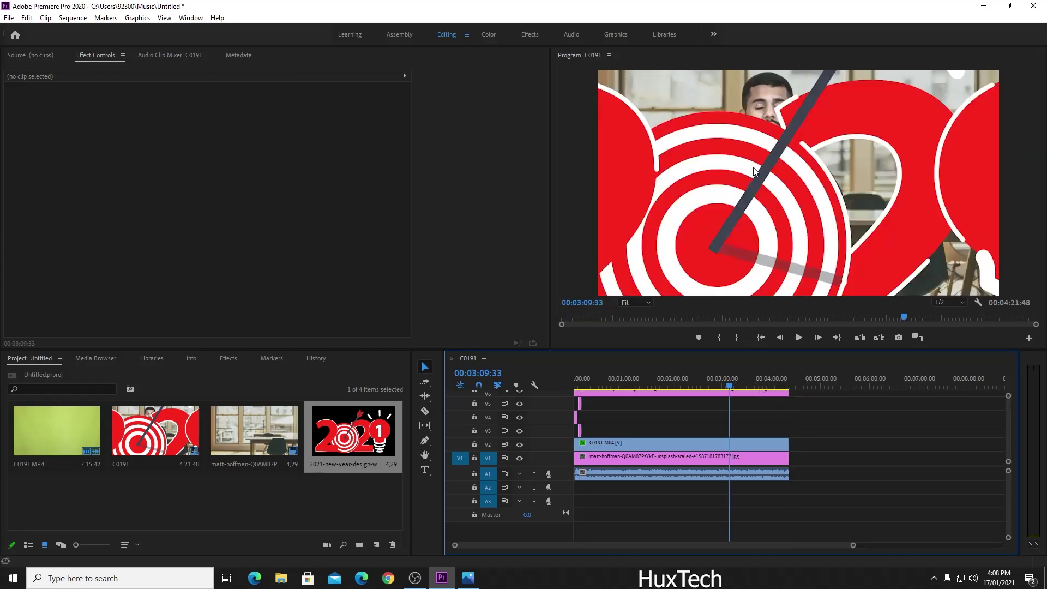
pyautogui.click(754, 170)
pyautogui.click(739, 393)
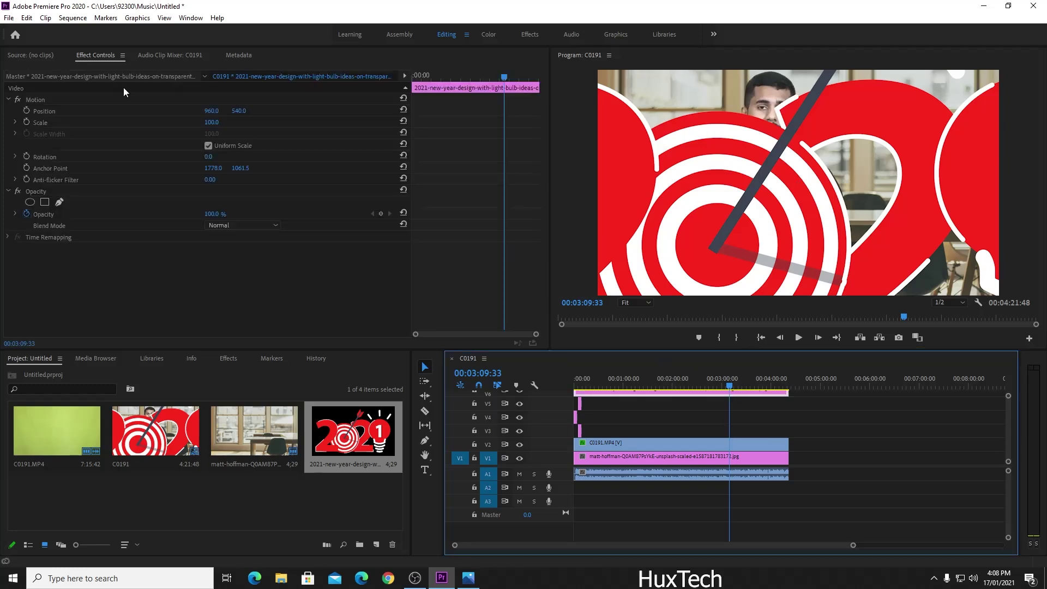
pyautogui.moveTo(210, 122); pyautogui.dragTo(158, 122)
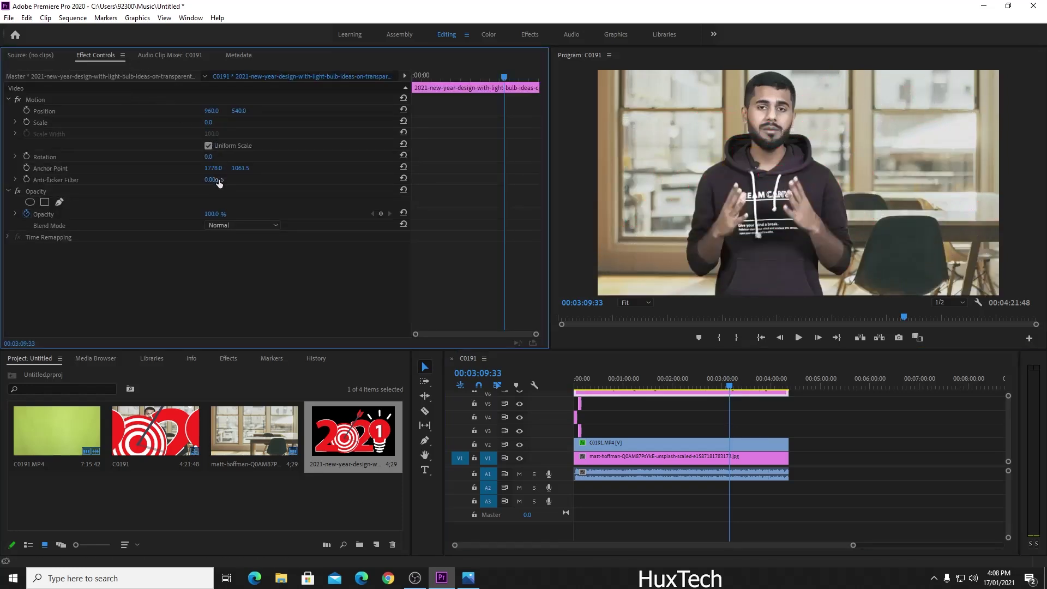
pyautogui.click(744, 169)
pyautogui.moveTo(776, 176); pyautogui.dragTo(625, 88)
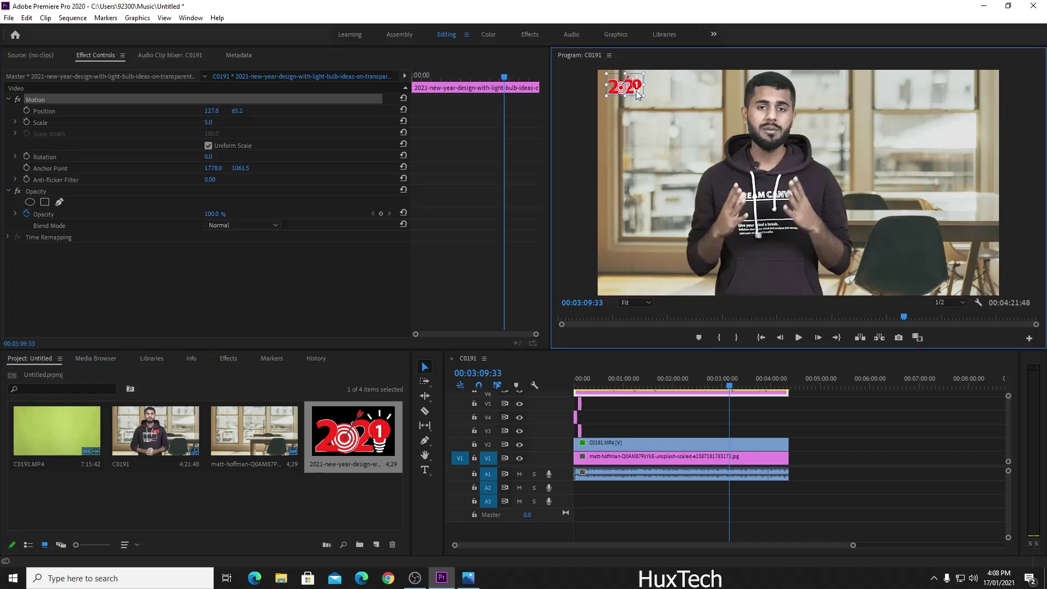
# Deselect the 2021 image, play the sequence briefly, and check the logo at 00:02:06:00.
pyautogui.click(809, 402)
pyautogui.press('space')
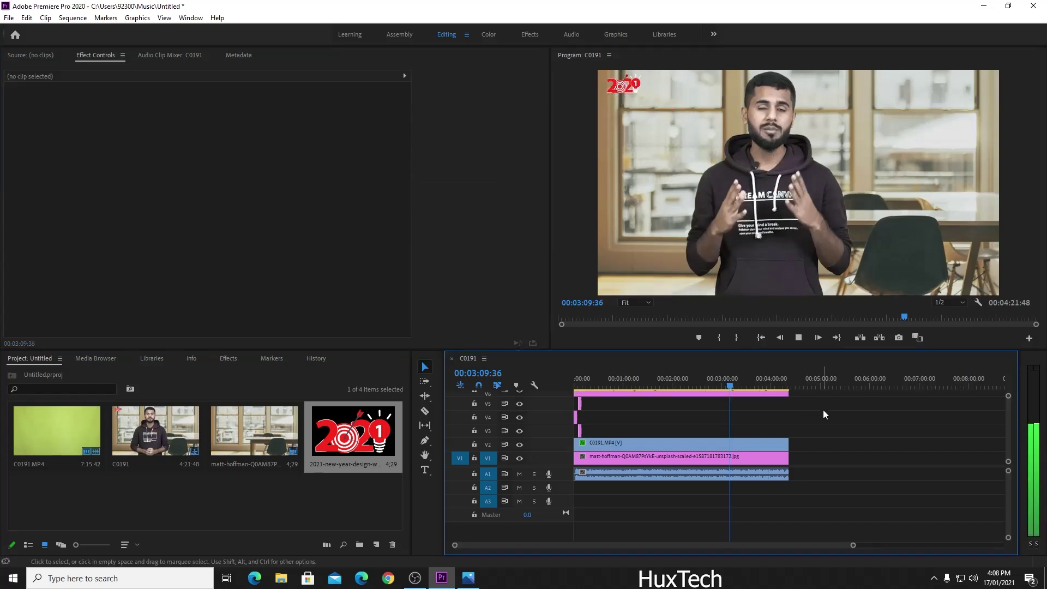
pyautogui.press('space')
pyautogui.click(678, 380)
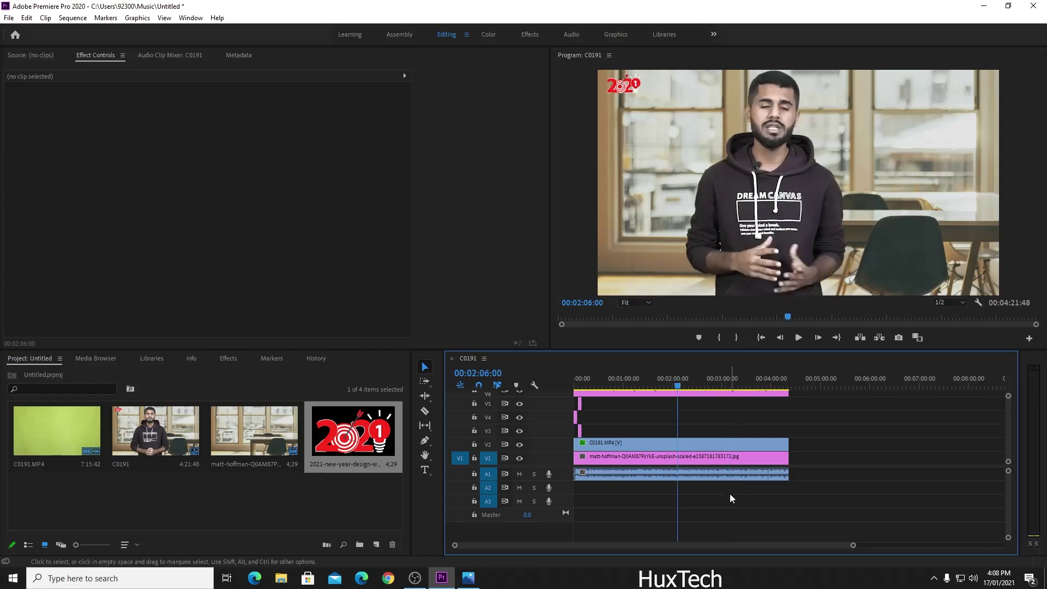
# Find the DeNoise audio effect and apply it to the C0191.MP4 audio on track A1.
pyautogui.click(710, 477)
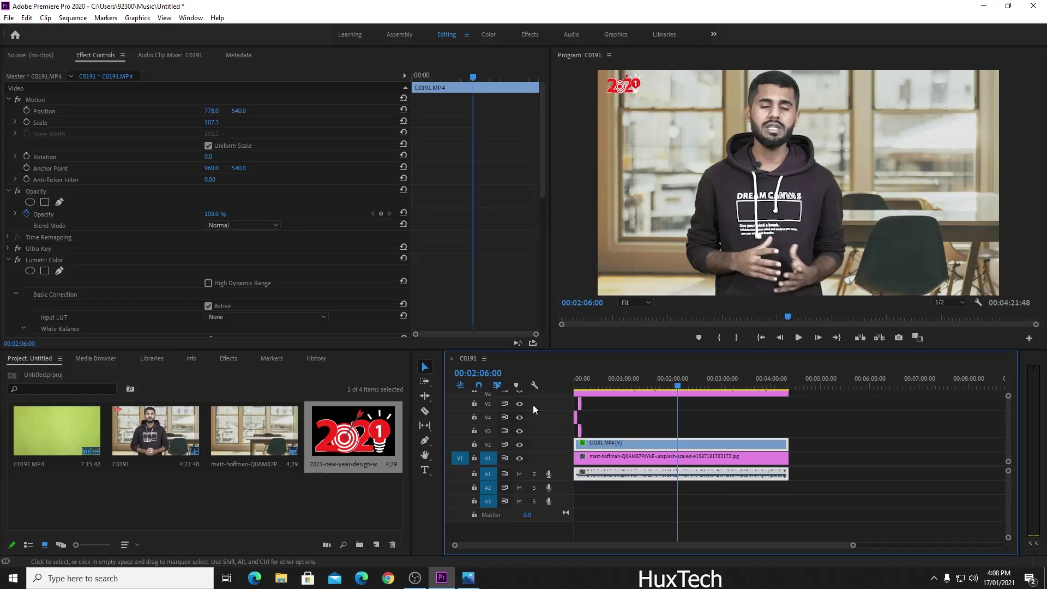
pyautogui.click(232, 360)
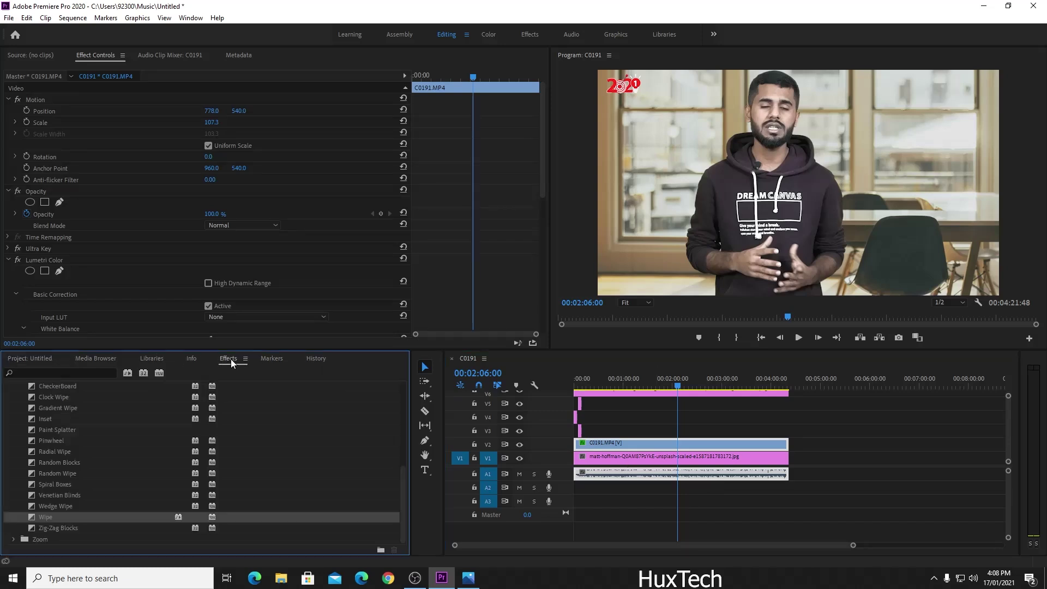
pyautogui.click(45, 372)
pyautogui.write('denoise')
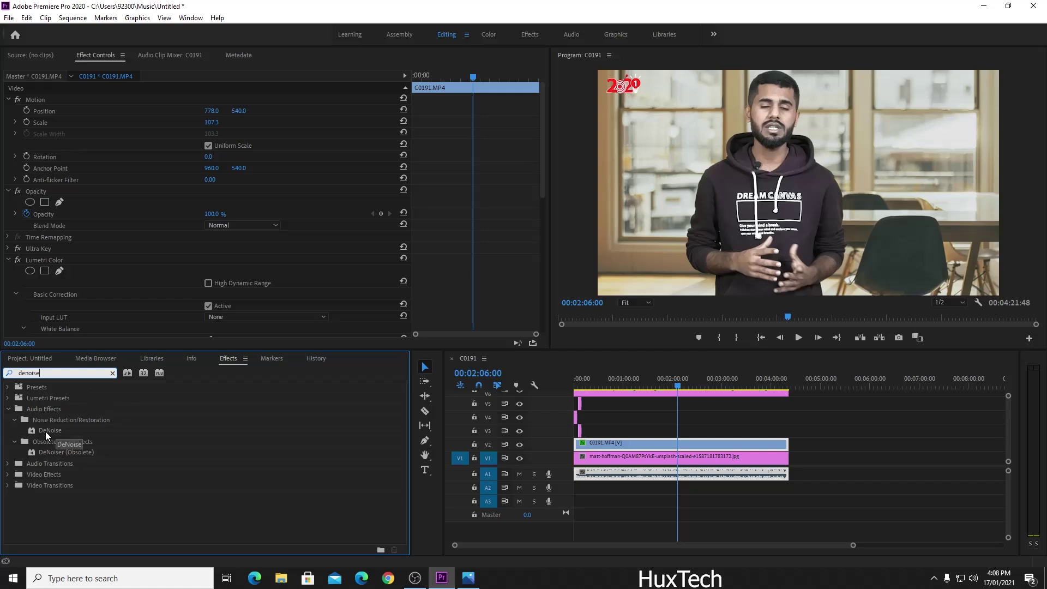
pyautogui.moveTo(45, 431); pyautogui.dragTo(632, 477)
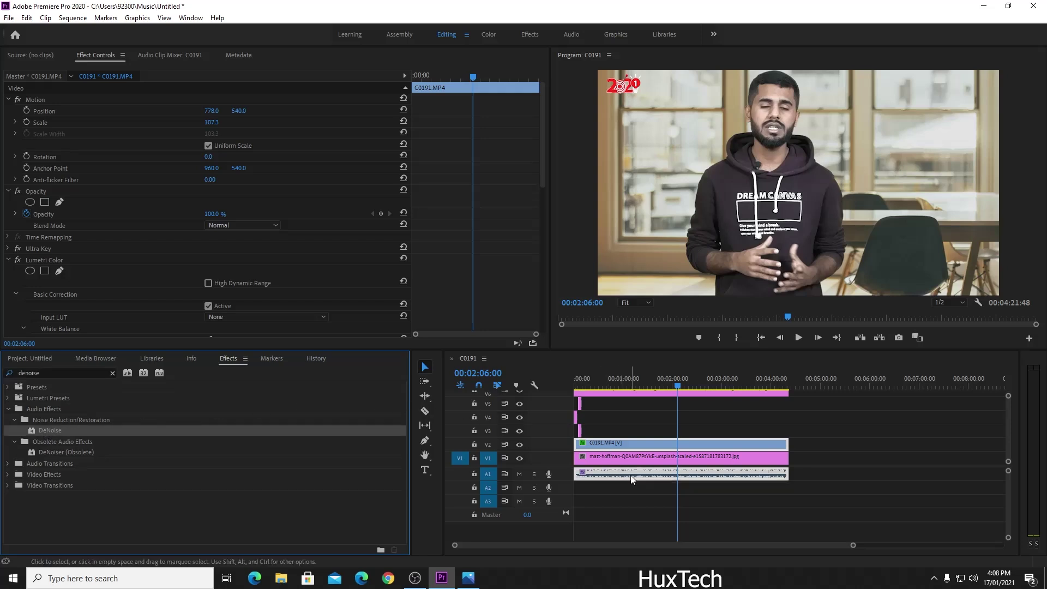
# Open the custom setup of the clip's DeNoise effect, adjust the noise reduction amount, and close the editor.
pyautogui.click(694, 478)
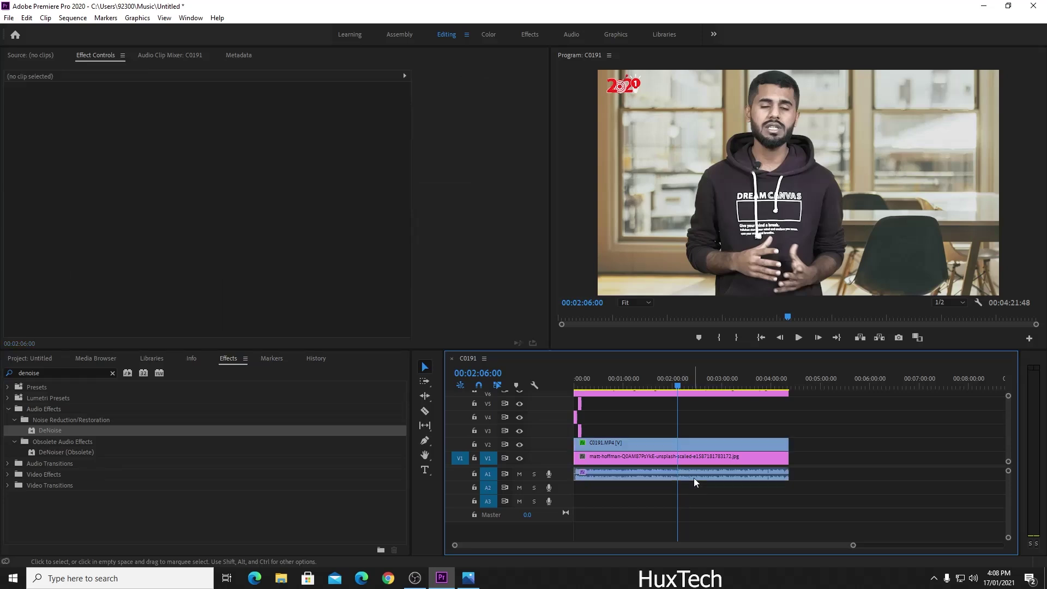
pyautogui.scroll(-1, 204, 237)
pyautogui.scroll(-10, 204, 236)
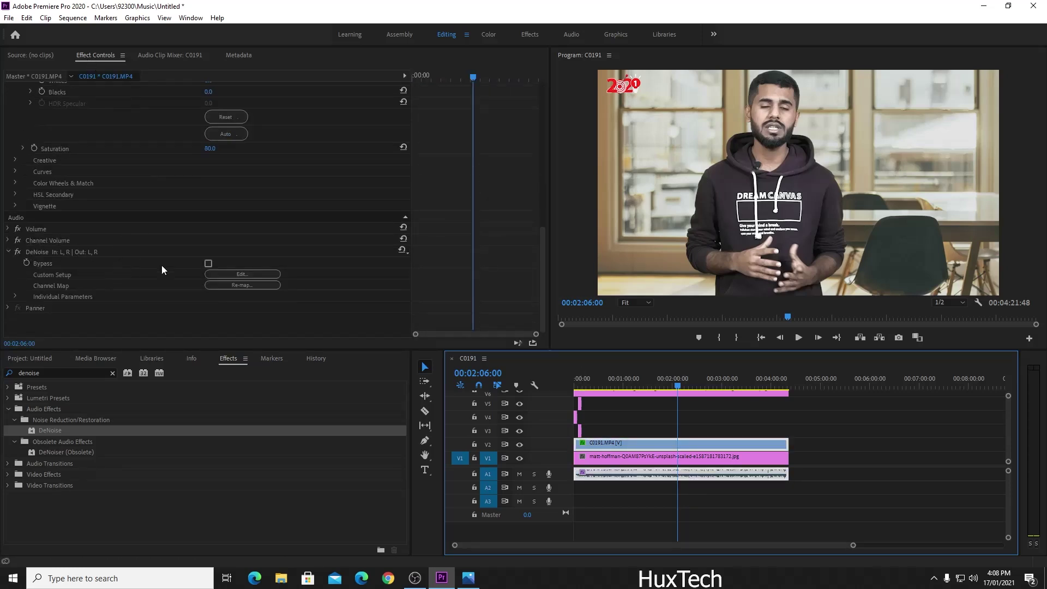
pyautogui.click(240, 273)
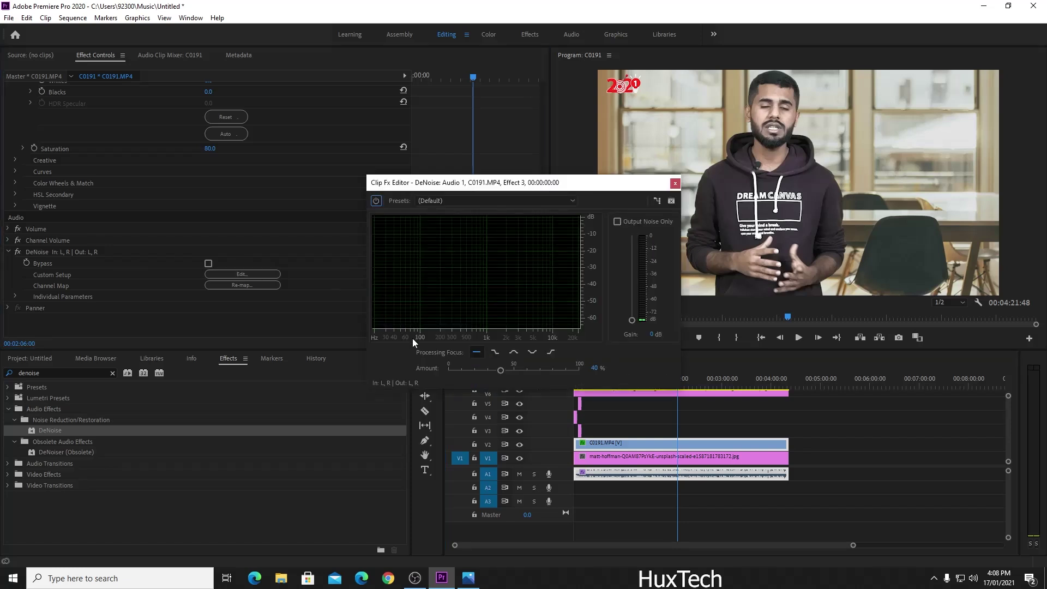
pyautogui.moveTo(501, 370); pyautogui.dragTo(499, 370)
pyautogui.click(674, 183)
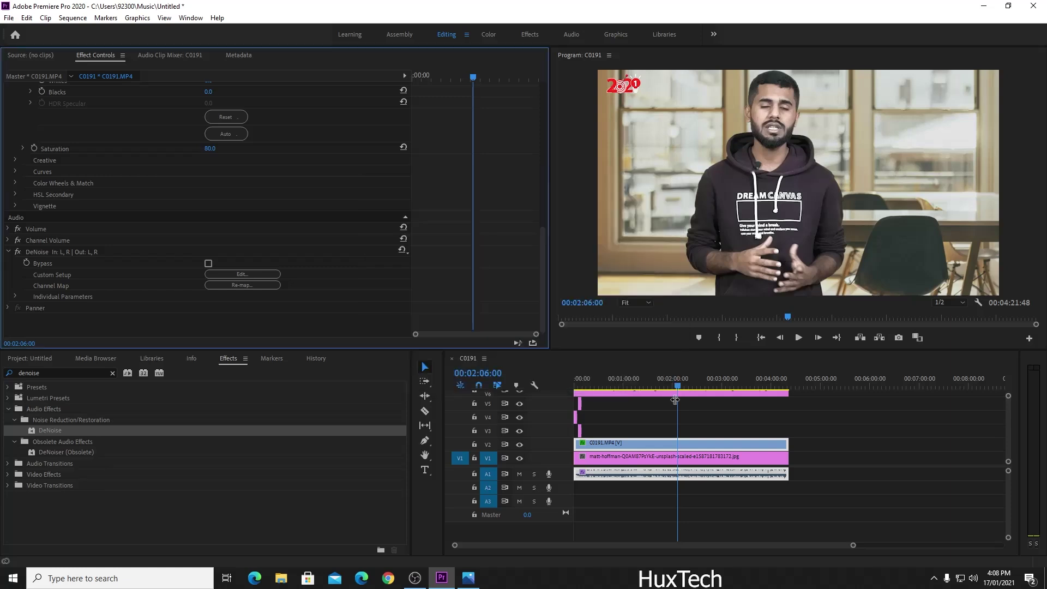
pyautogui.click(639, 504)
# Find the Mastering audio effect and apply it to the C0191.MP4 audio on track A1.
pyautogui.click(81, 371)
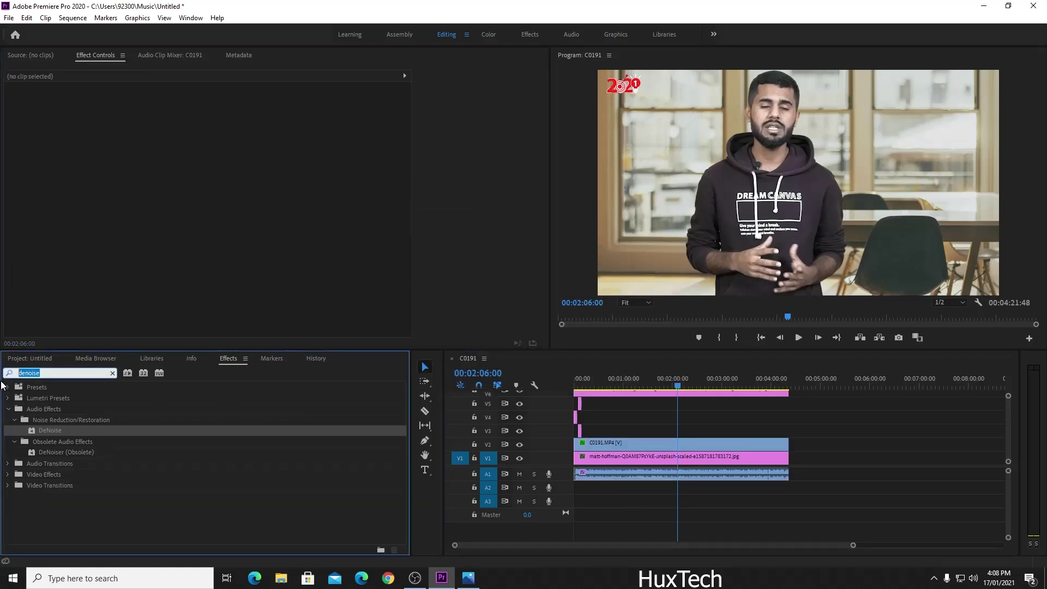
pyautogui.write('master')
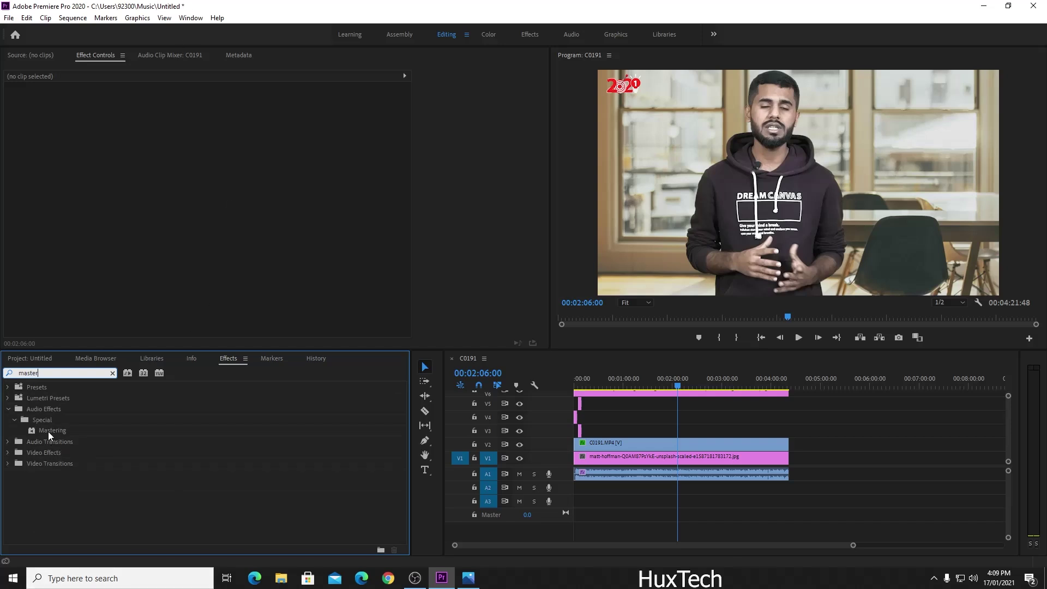
pyautogui.click(230, 360)
pyautogui.moveTo(52, 431); pyautogui.dragTo(622, 473)
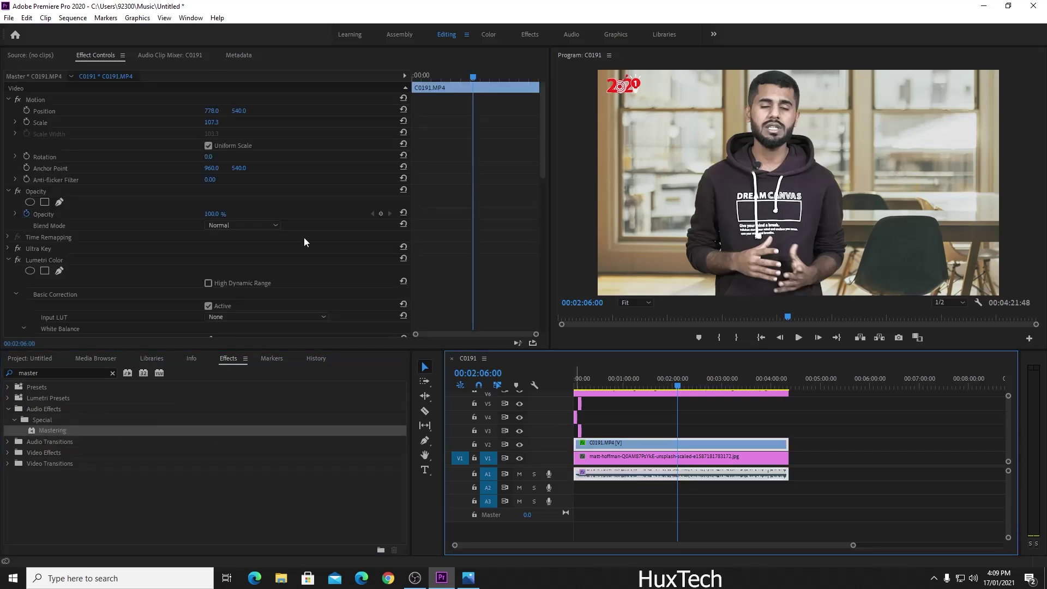
# Open the custom setup of the clip's Mastering effect, choose the Subtle Clarity preset, and close the editor.
pyautogui.scroll(-10, 296, 221)
pyautogui.scroll(-5, 116, 255)
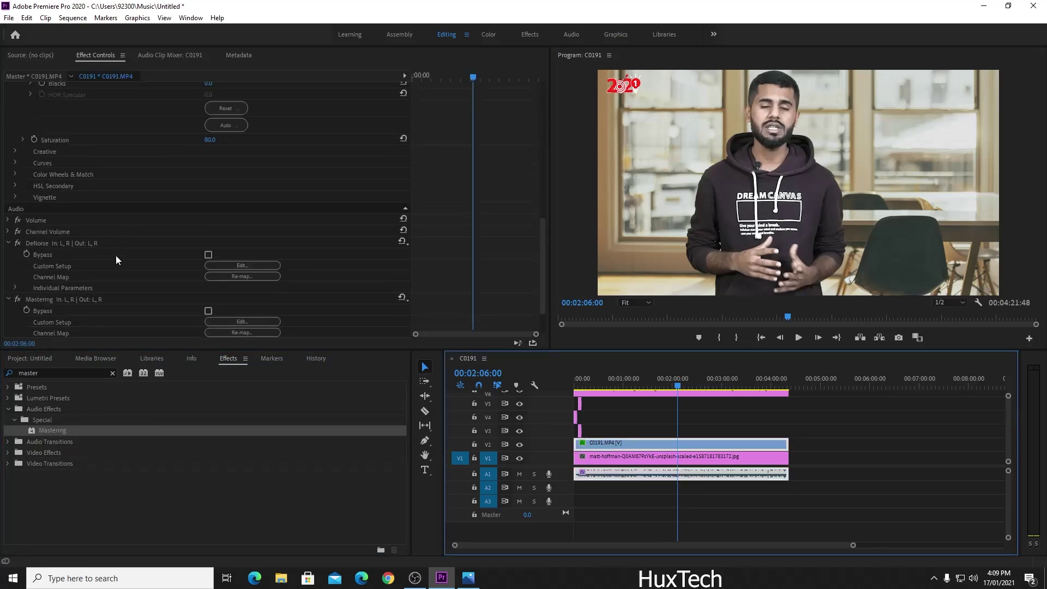
pyautogui.click(238, 292)
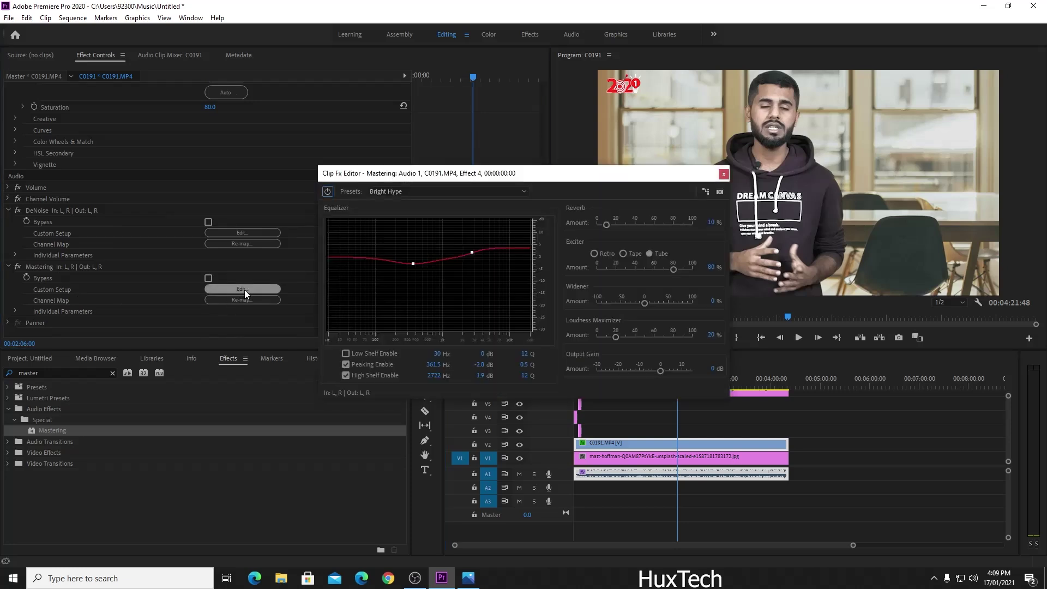
pyautogui.click(407, 192)
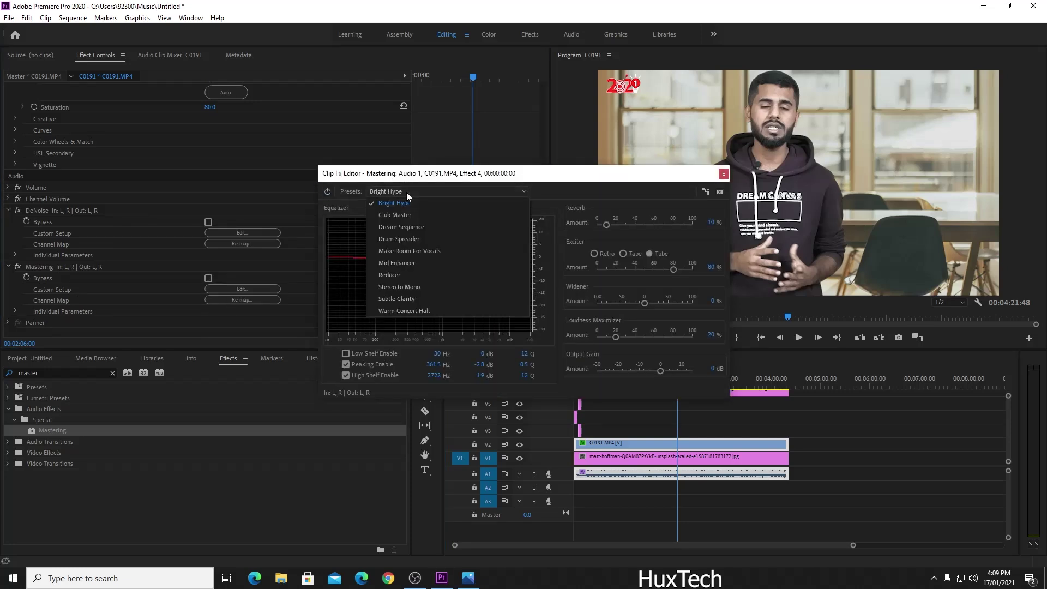
pyautogui.click(410, 300)
pyautogui.click(722, 174)
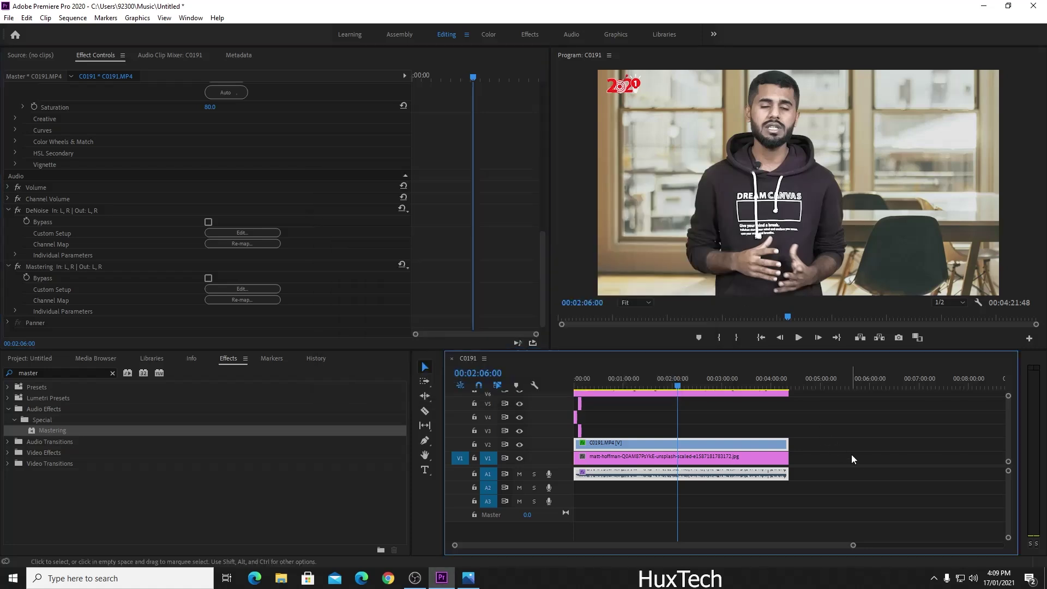
# Deselect the clip, play short stretches to check the audio, and review the picture around 00:03:01:02 and near the sequence start.
pyautogui.click(851, 454)
pyautogui.press('space')
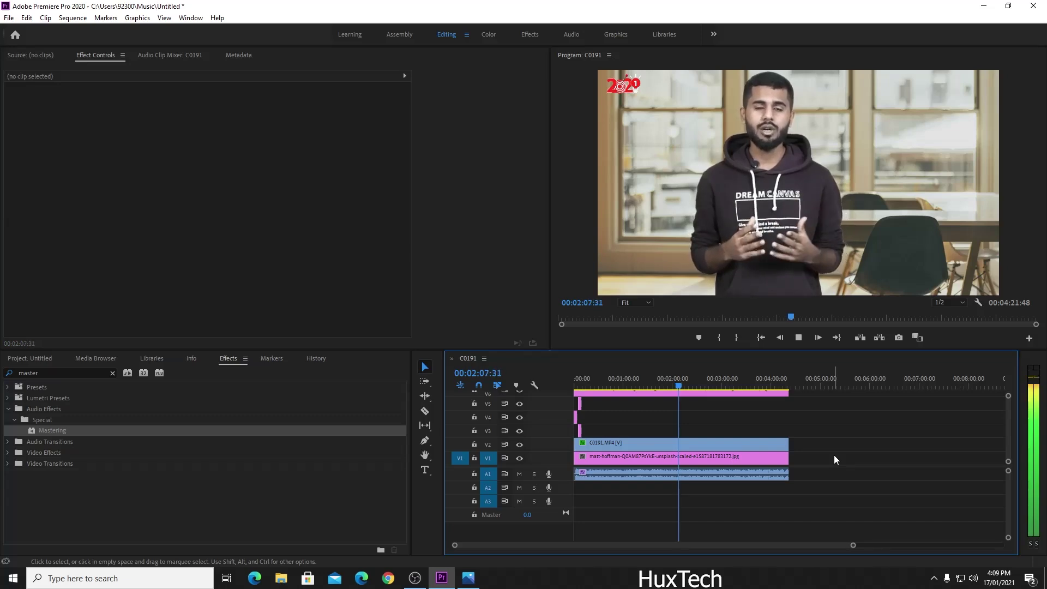
pyautogui.press('space')
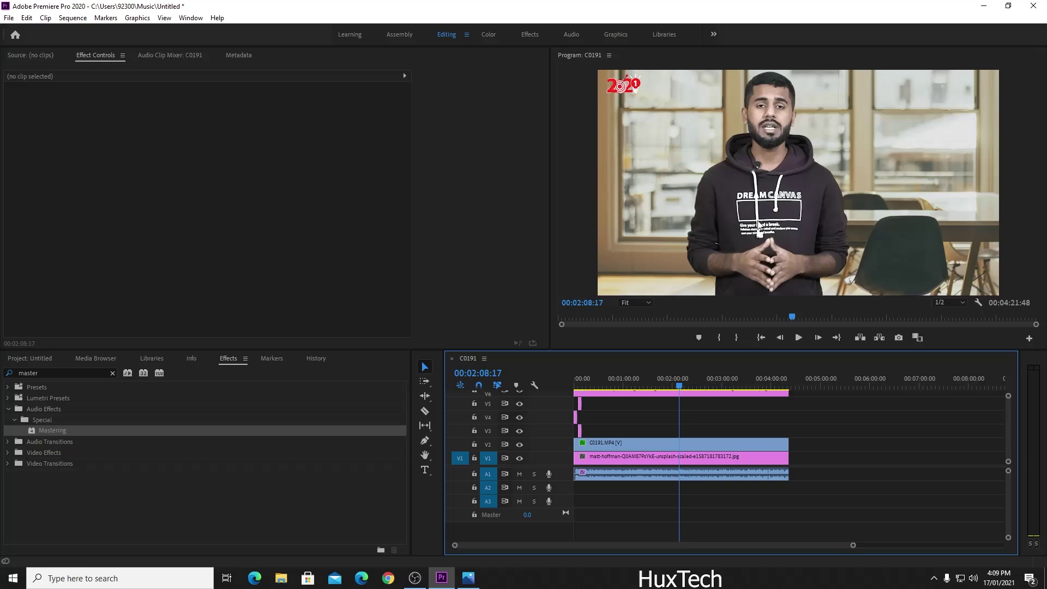
pyautogui.press('space')
pyautogui.press('space')
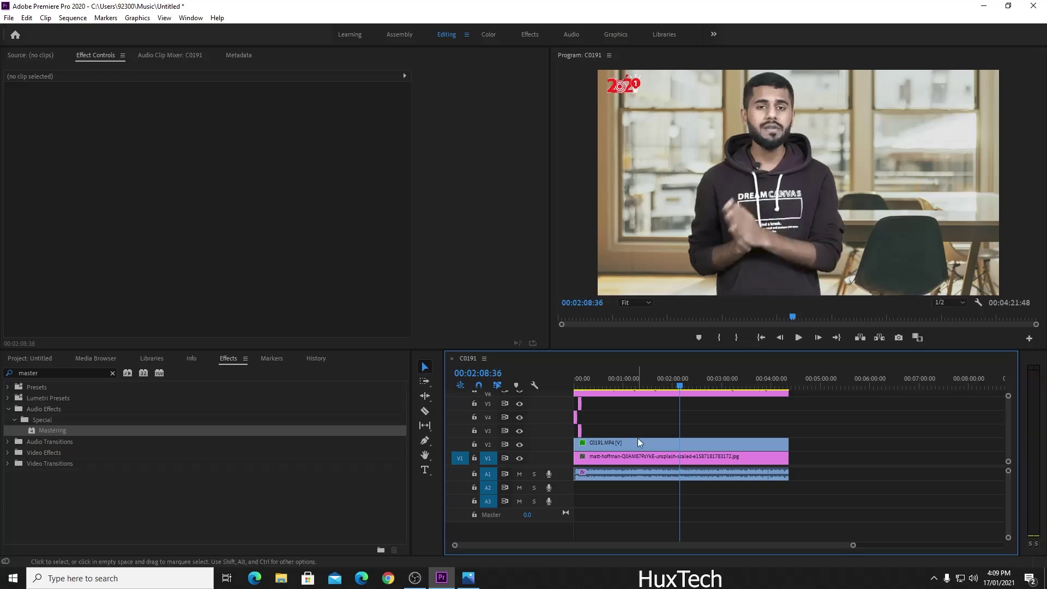
pyautogui.click(695, 386)
pyautogui.click(724, 385)
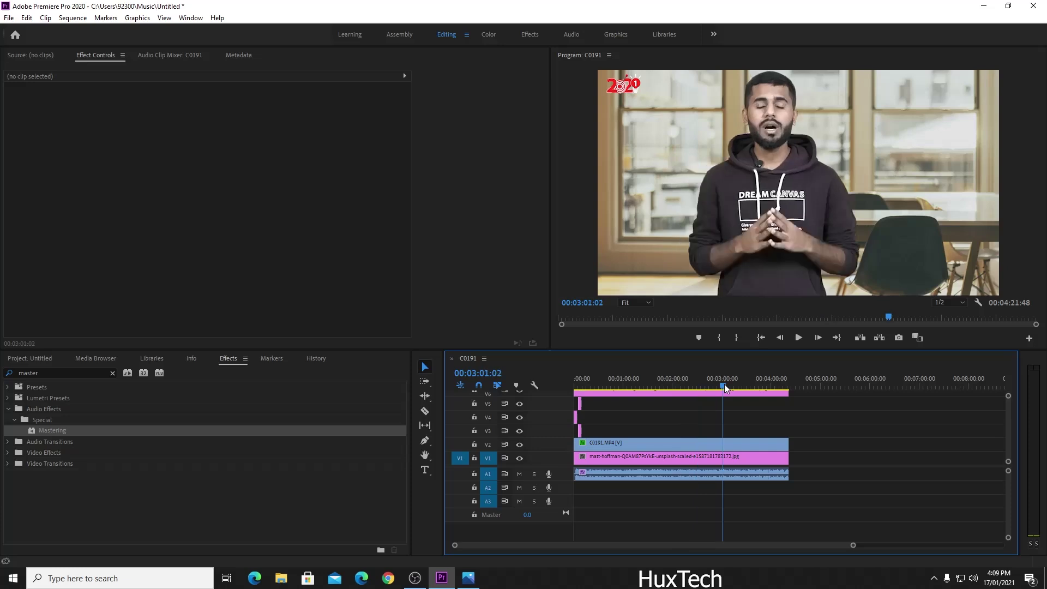
pyautogui.click(577, 385)
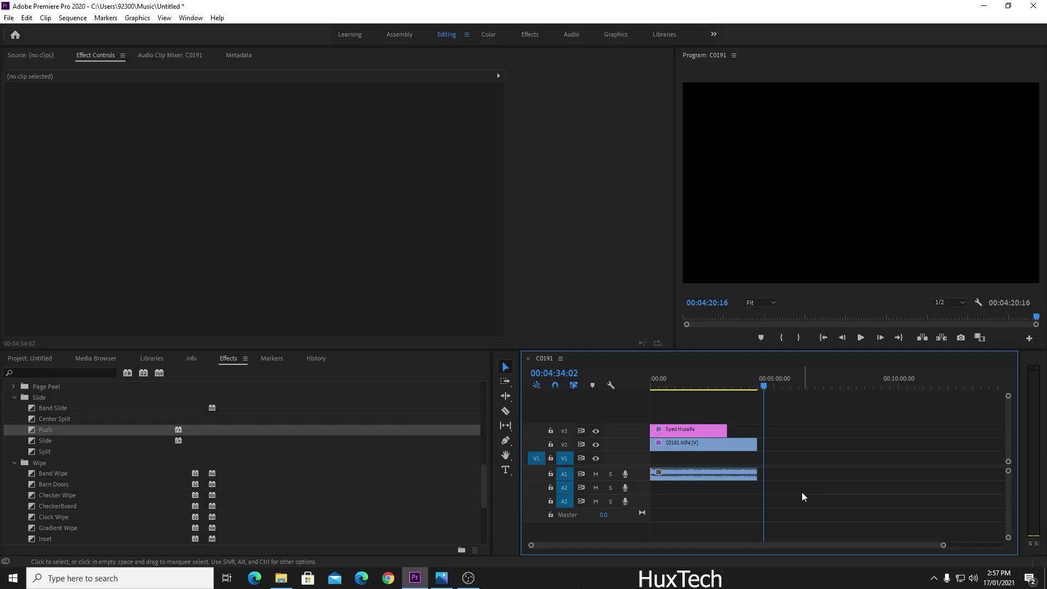
# Open the media export settings for the C0191 sequence and choose the Match Source - High bitrate preset.
pyautogui.click(6, 18)
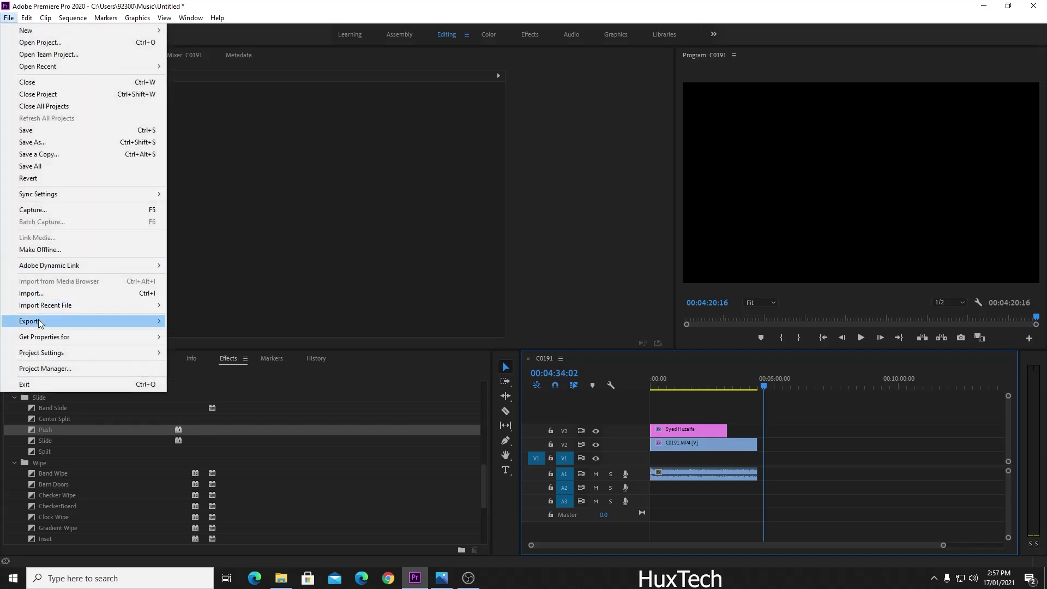
pyautogui.moveTo(41, 322)
pyautogui.click(171, 325)
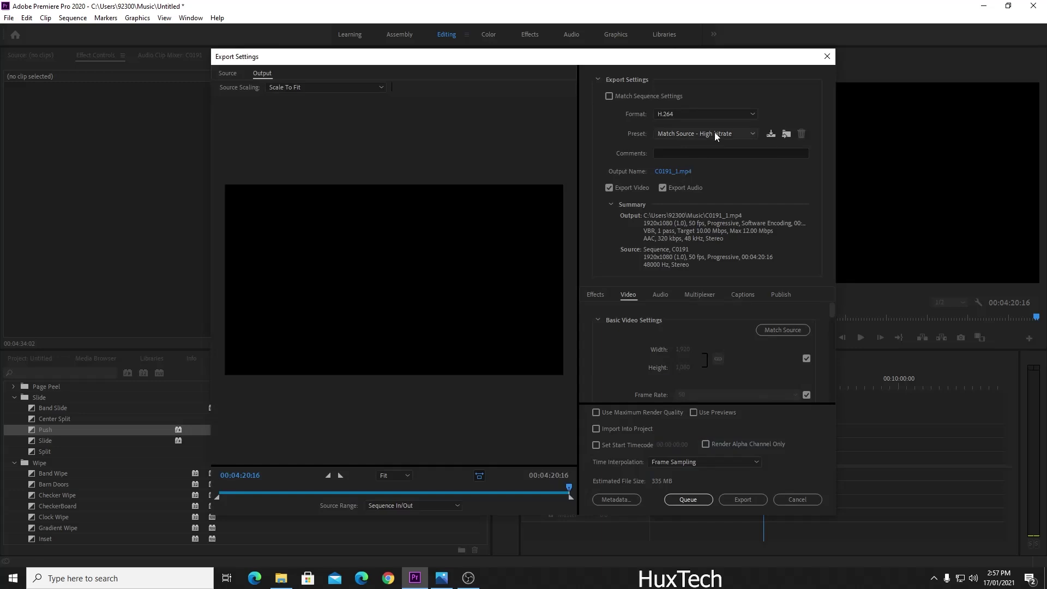
pyautogui.click(714, 132)
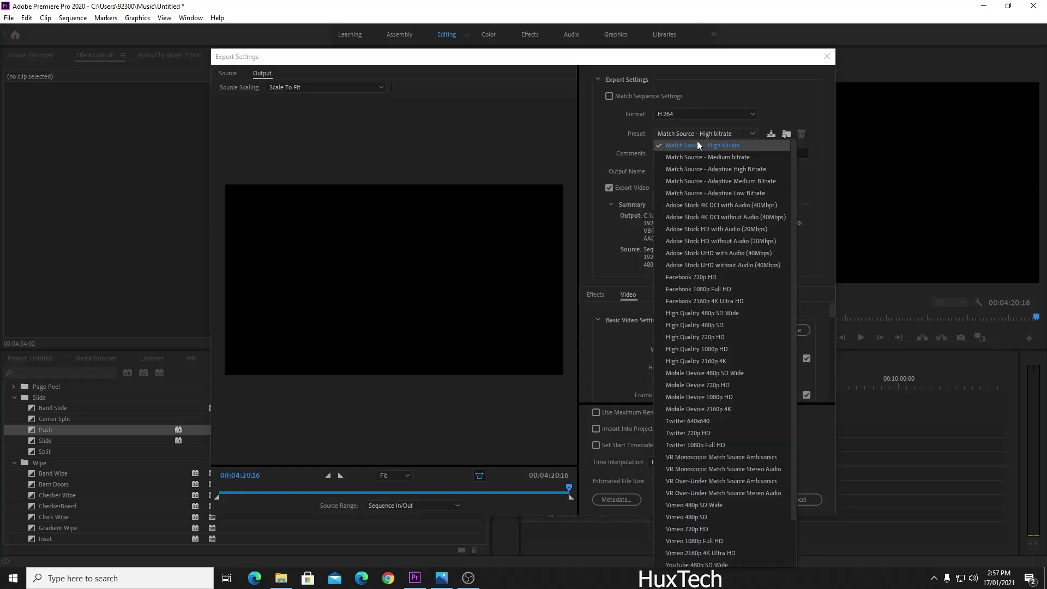
pyautogui.click(718, 145)
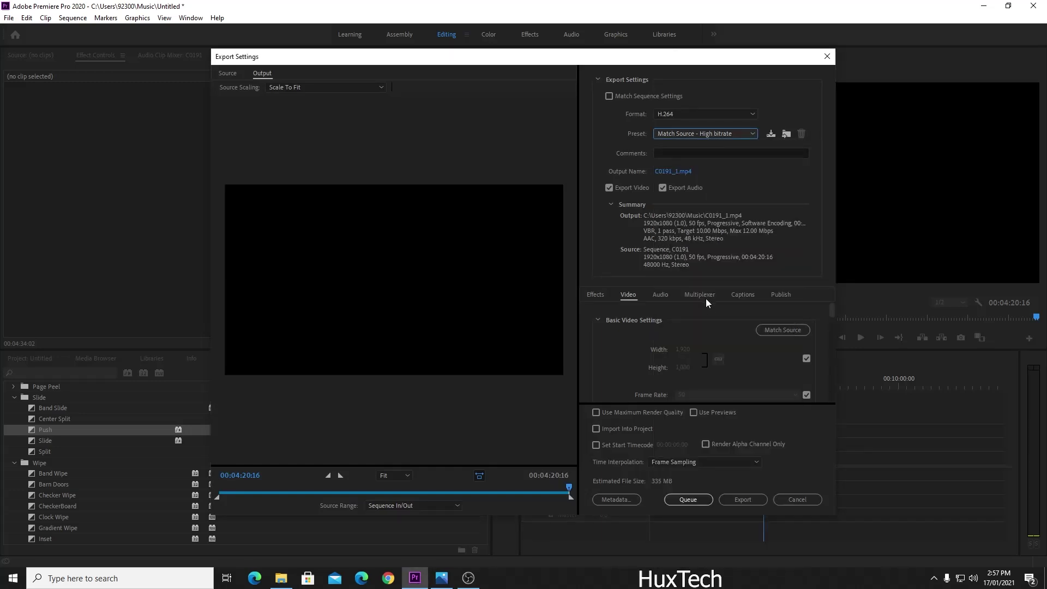
# Set the output file to C0191_1 in the Music folder and export the video.
pyautogui.click(679, 172)
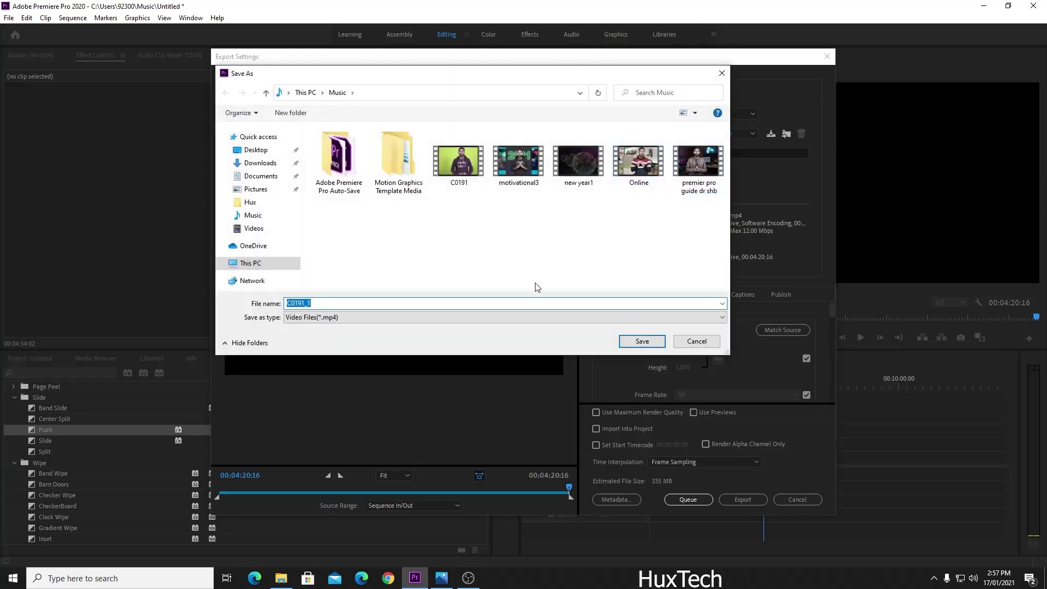
pyautogui.click(622, 339)
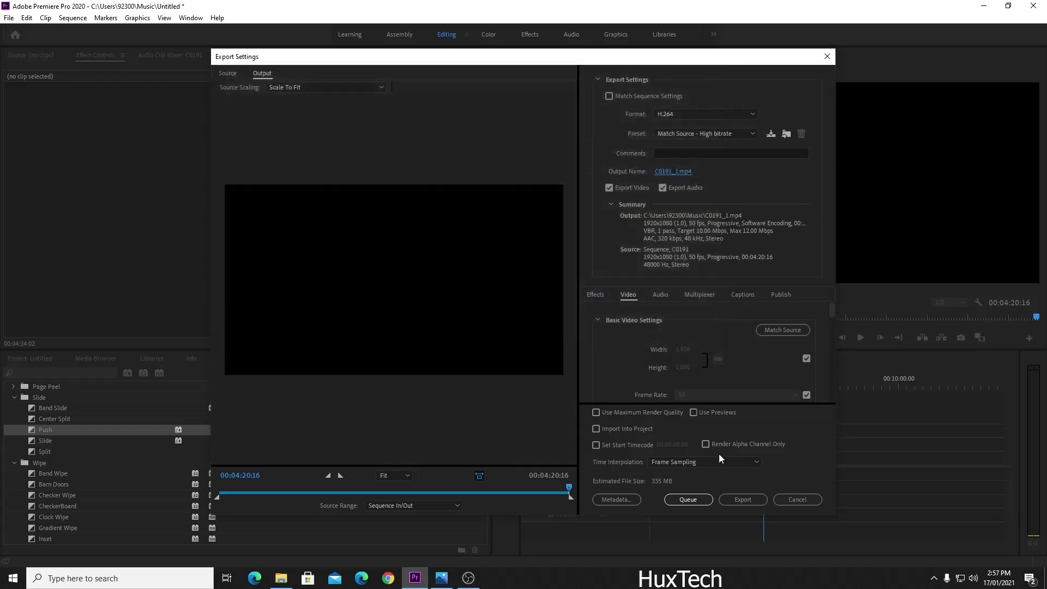
pyautogui.click(731, 501)
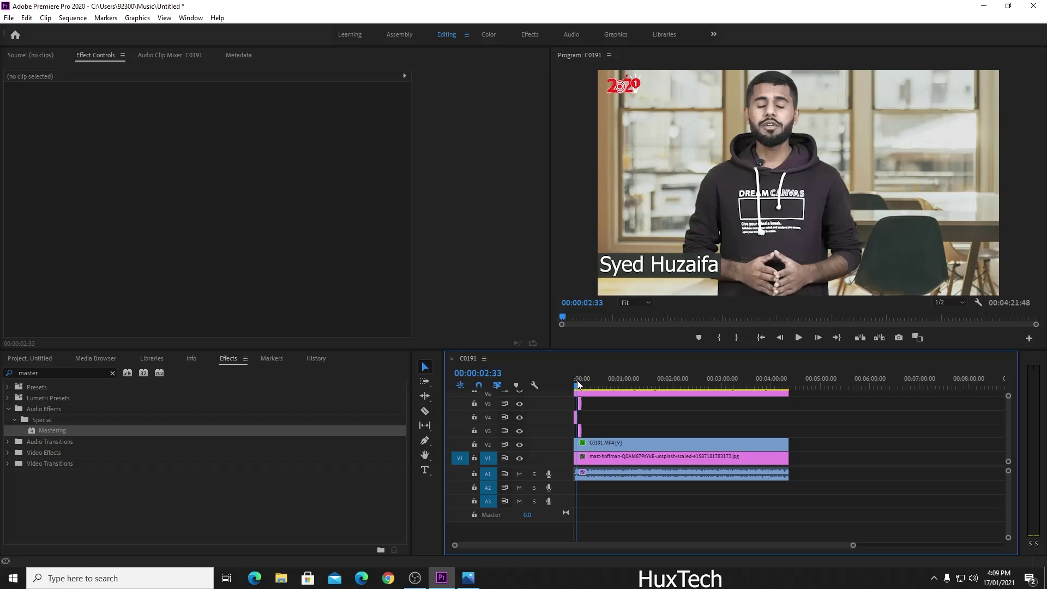
# Move the playhead to the start of the sequence at 00:00:00:00.
pyautogui.moveTo(578, 384); pyautogui.dragTo(571, 380)
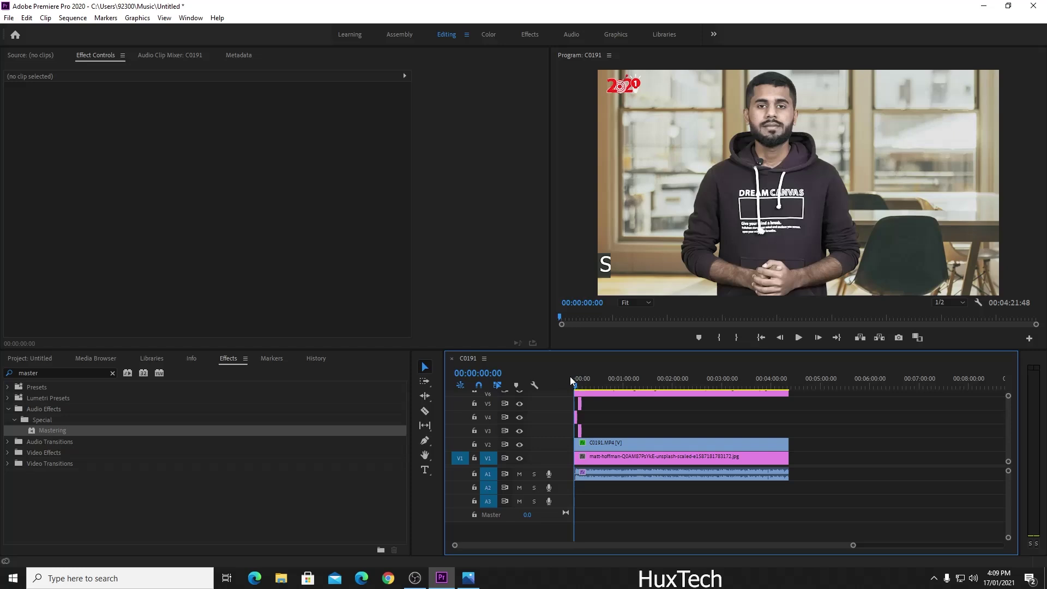